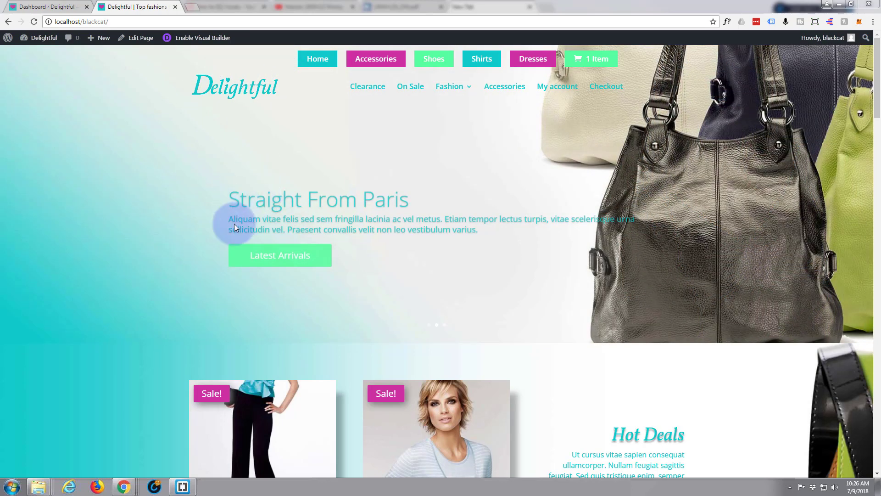
- Go to the site's WordPress admin dashboard
scroll(214, 281, down, 3)
scroll(214, 281, down, 18)
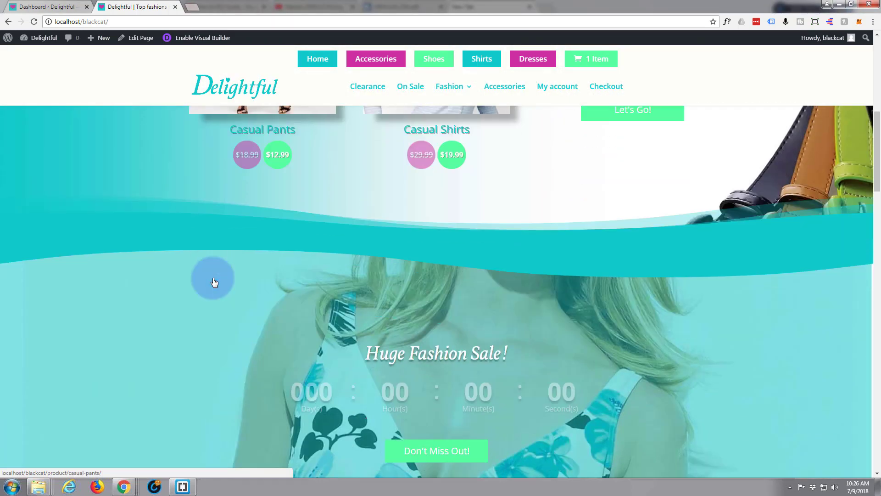
scroll(215, 275, down, 13)
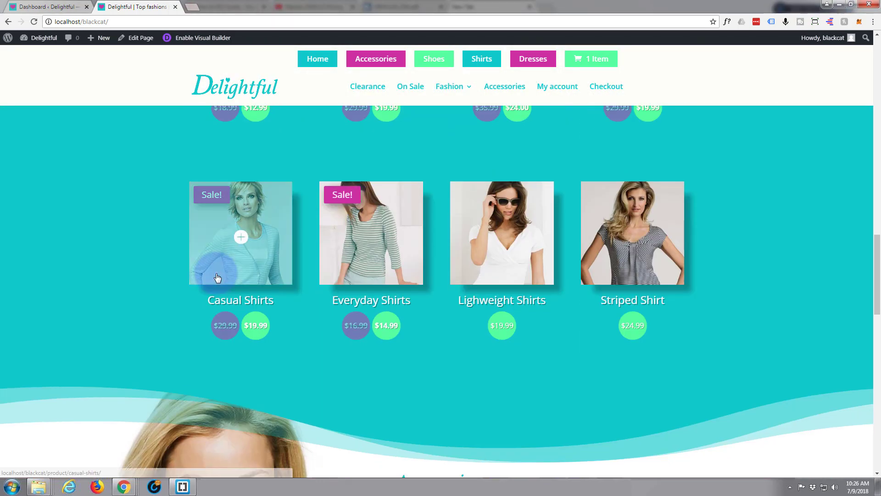
scroll(219, 271, down, 10)
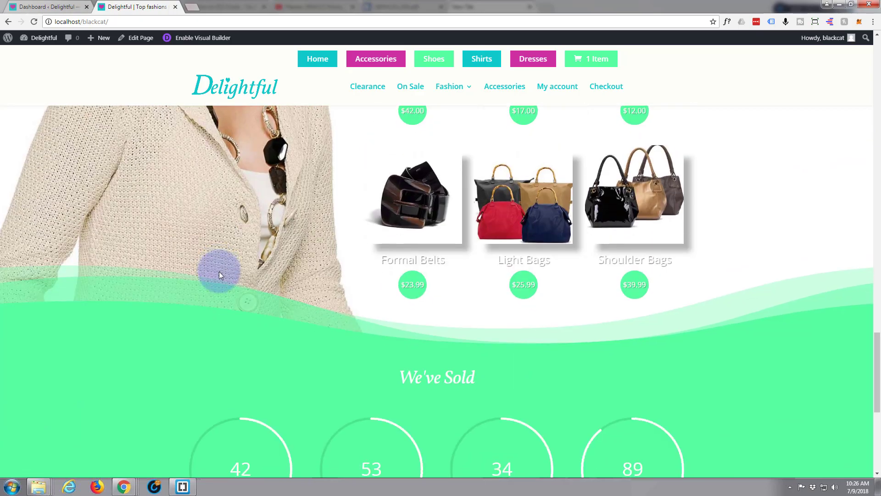
scroll(220, 272, up, 3)
scroll(220, 273, up, 10)
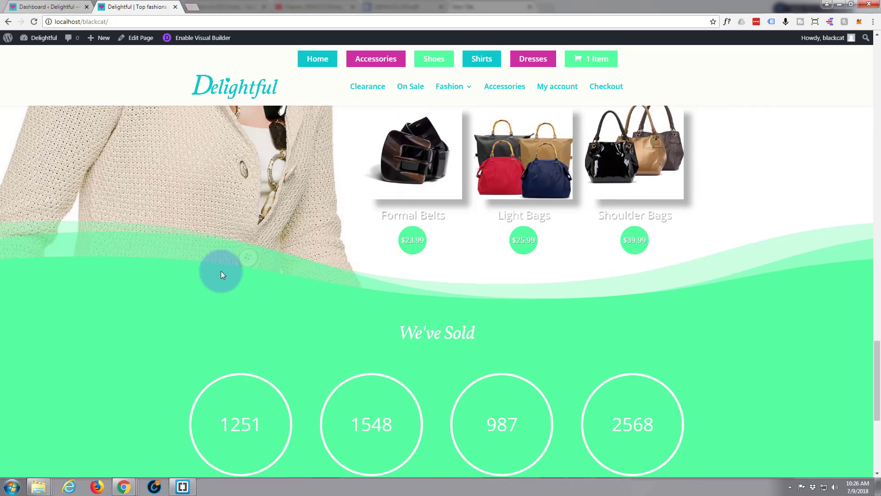
scroll(222, 270, up, 8)
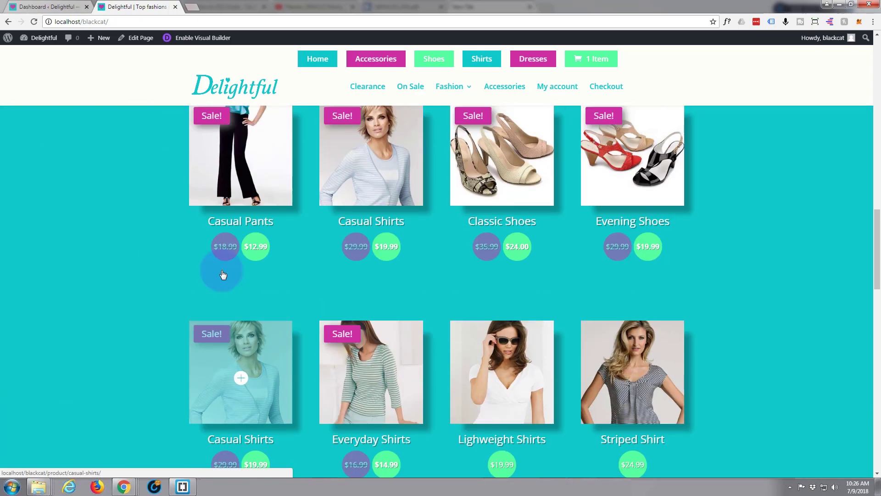
scroll(222, 269, up, 8)
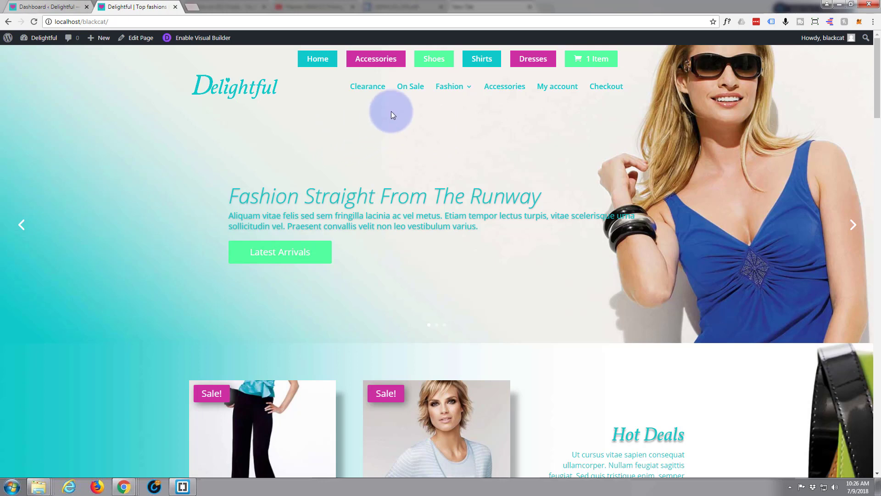
mouse_move(449, 88)
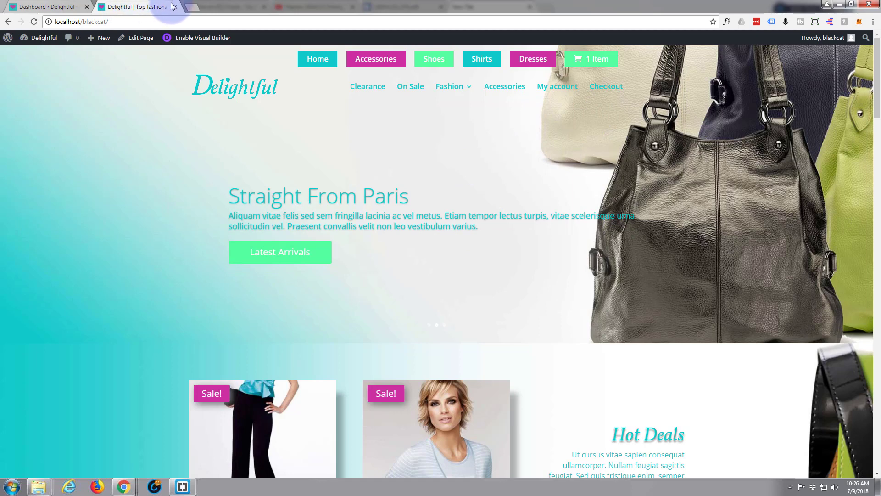
click(58, 7)
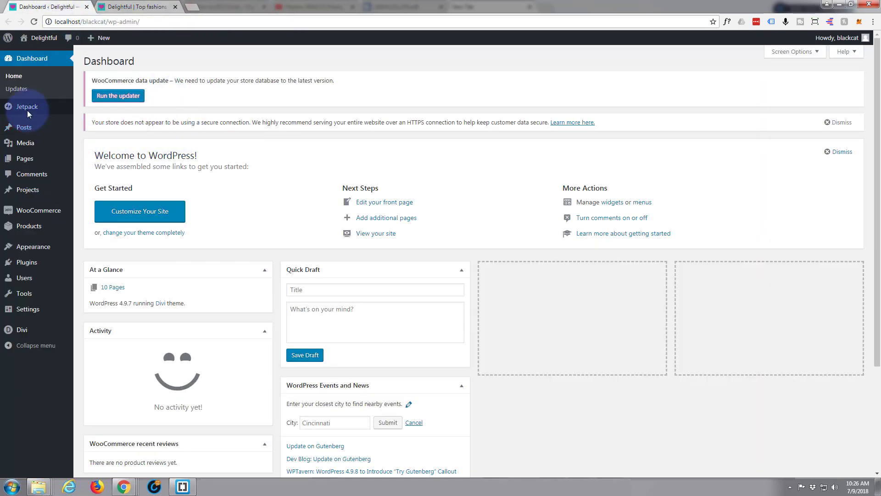
- Create a new page and title it 'Contact'
mouse_move(29, 163)
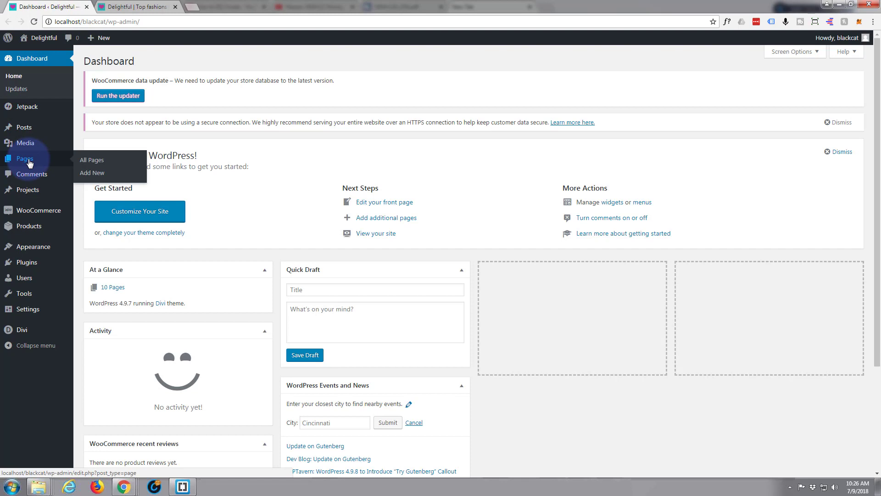
click(93, 171)
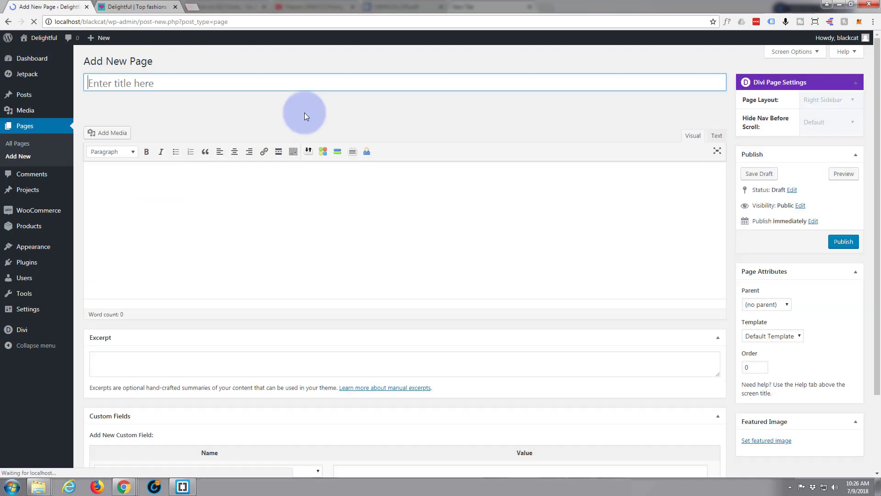
text(Co)
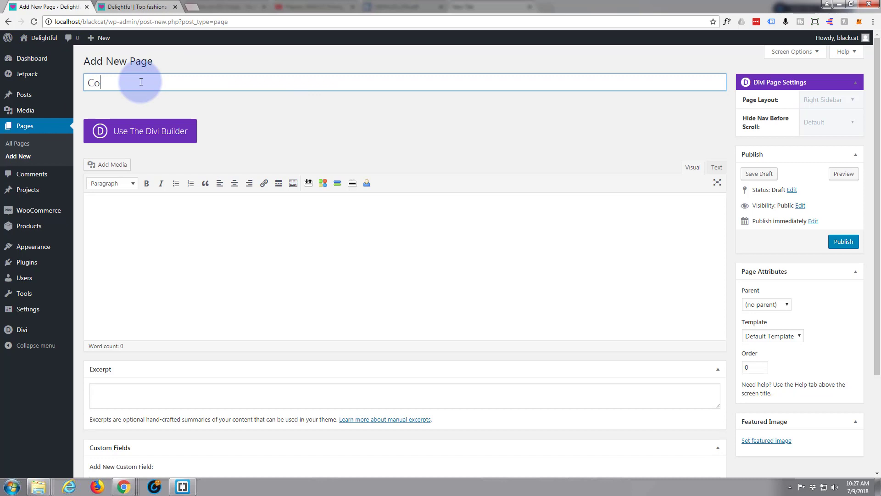
text(ntact)
- Switch to the Divi Builder, give the row one full-width column, and bring up the module list
click(164, 134)
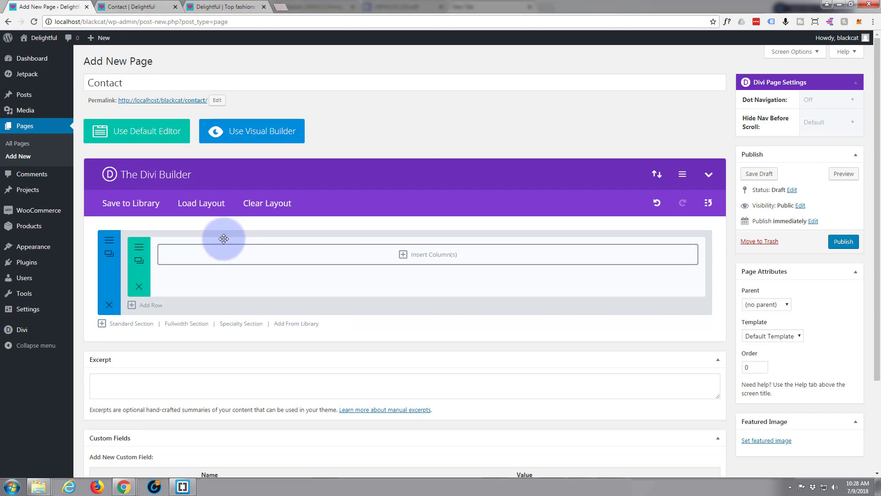
click(403, 255)
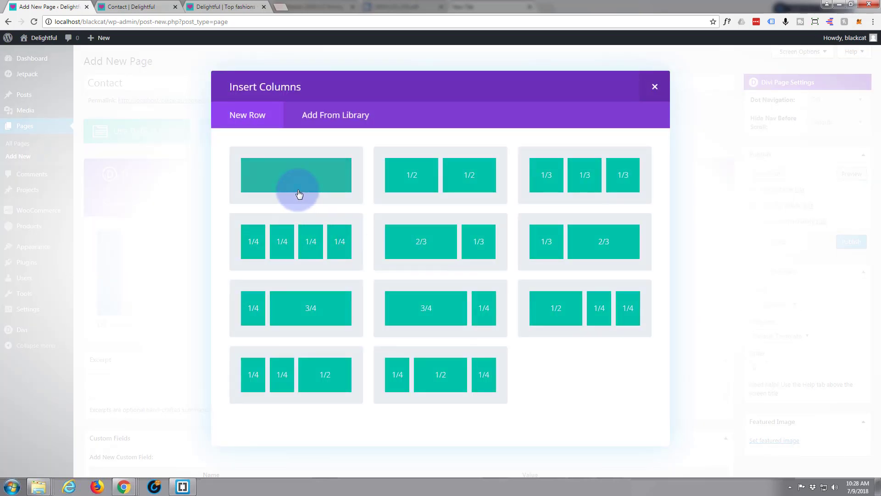
click(299, 182)
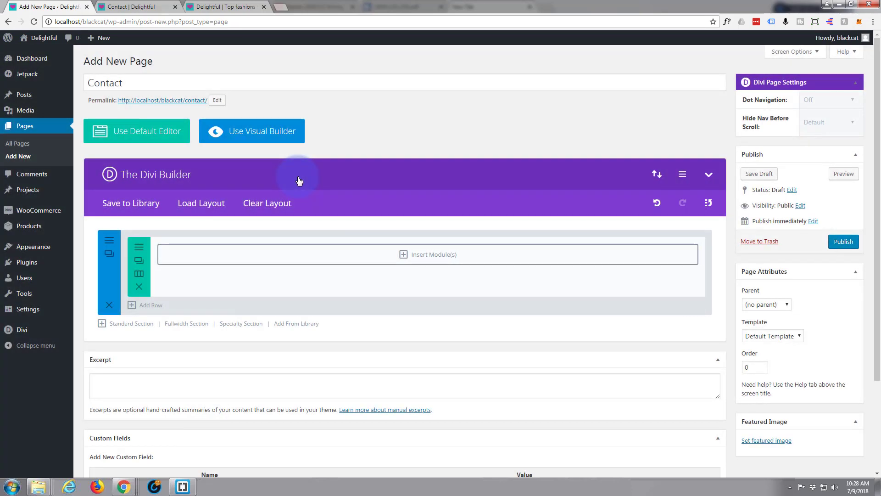
click(404, 255)
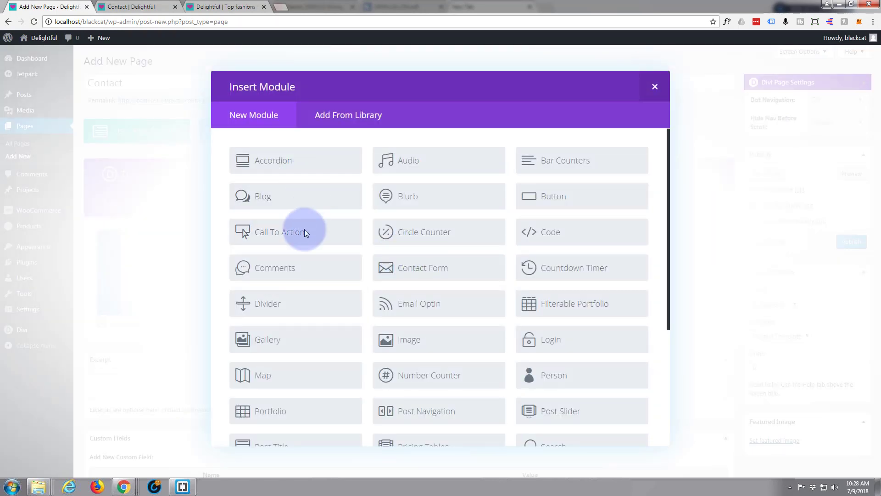
scroll(298, 290, down, 4)
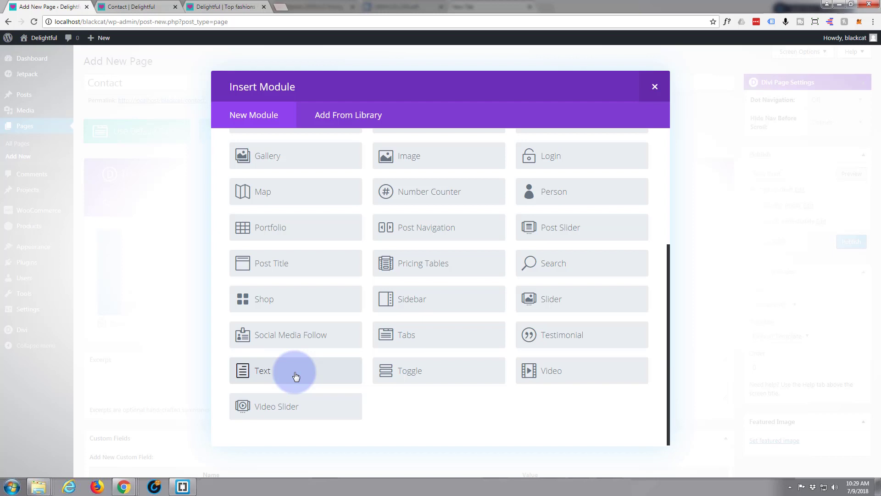
- Add a Text module with 'Contact Us' as a centred Heading 1, then start a new line
click(296, 373)
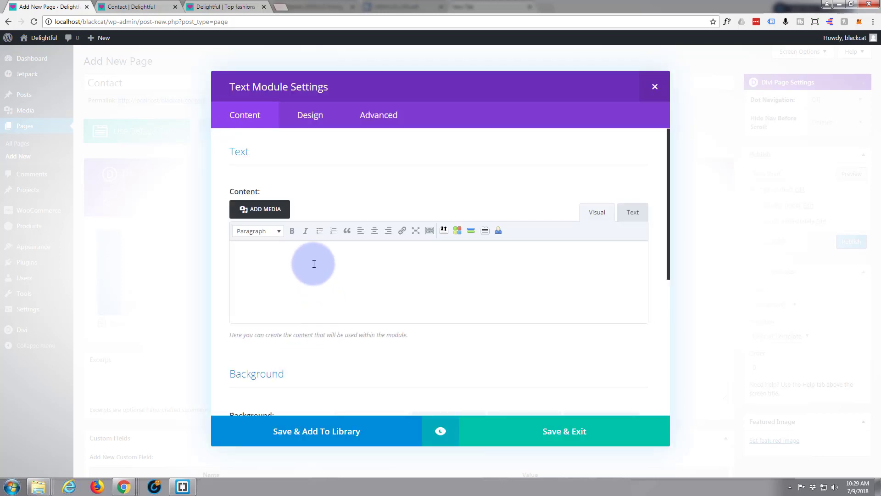
text(Cont)
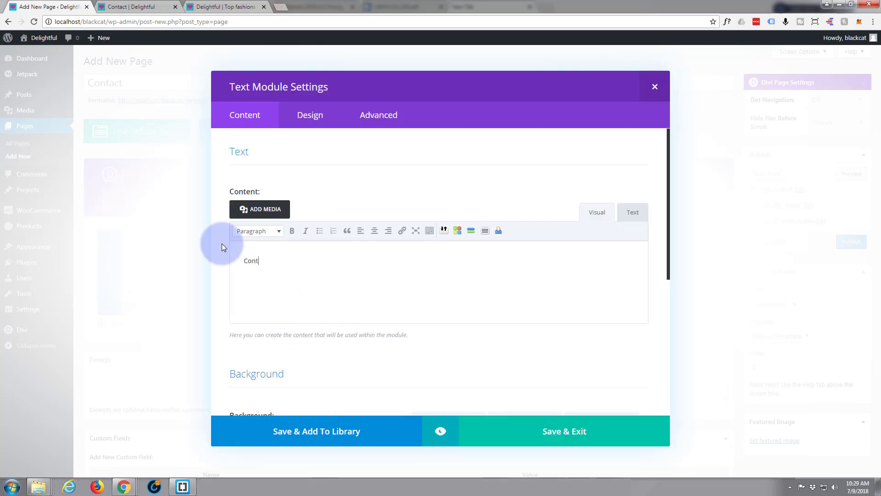
text(act Us)
drag(289, 262, 235, 260)
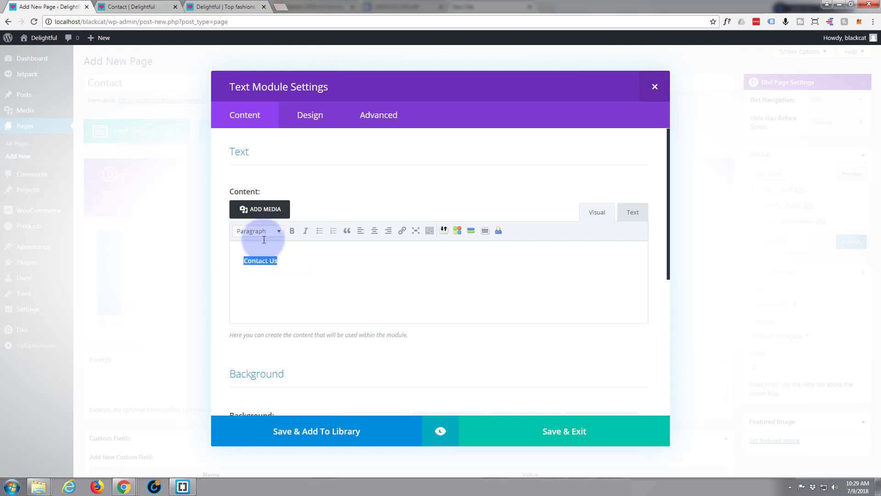
click(277, 231)
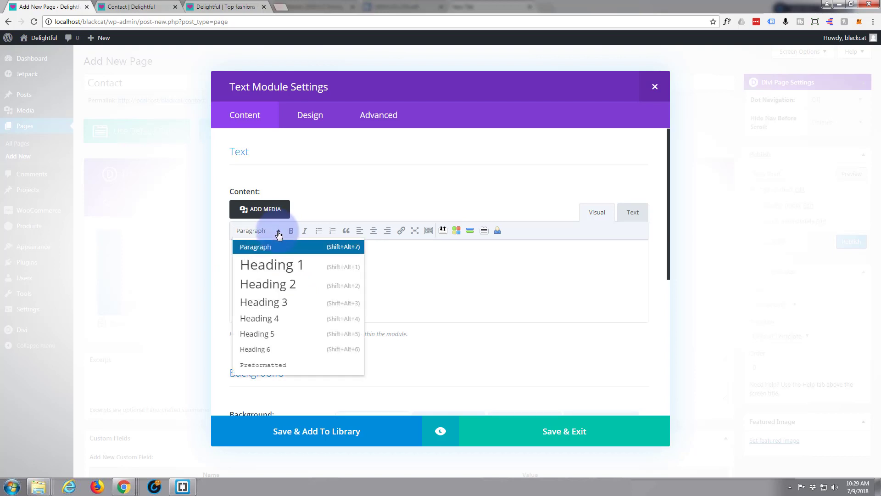
click(267, 274)
click(375, 232)
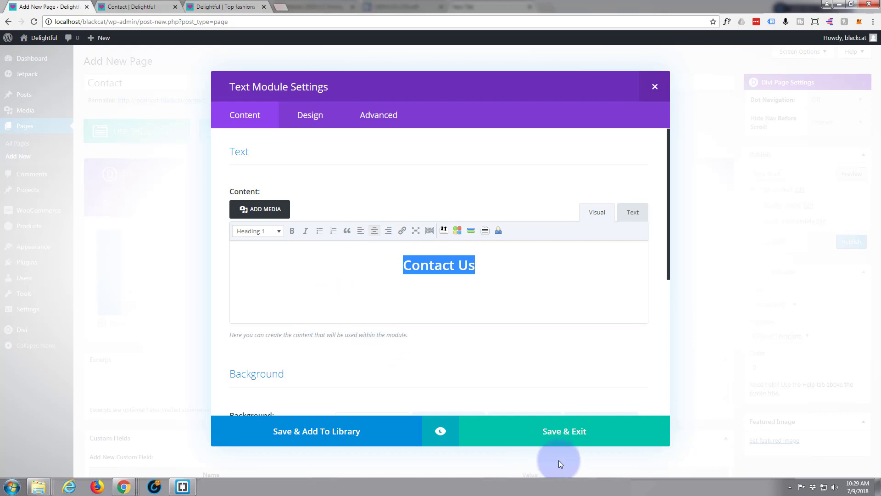
click(485, 265)
key(Return)
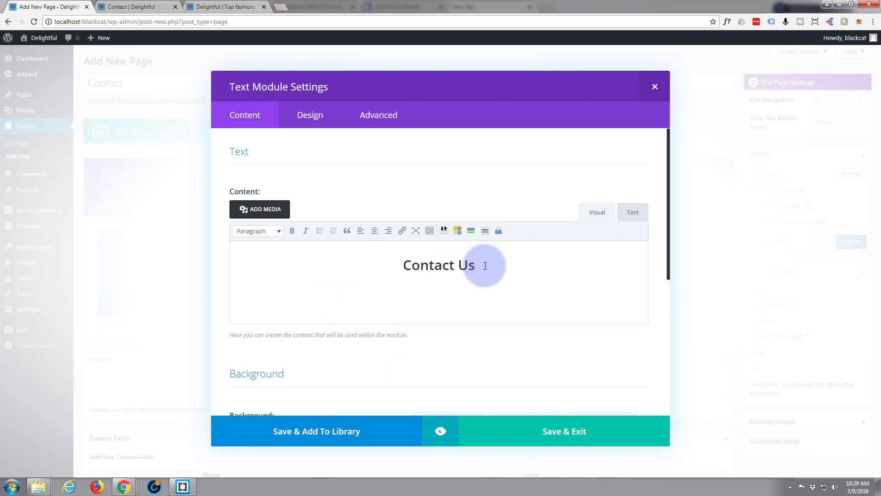
- Write the intro paragraph inviting visitors to use the contact form, correcting 'reachiong' to 'reaching'
text(We are always glad to hear from You! P)
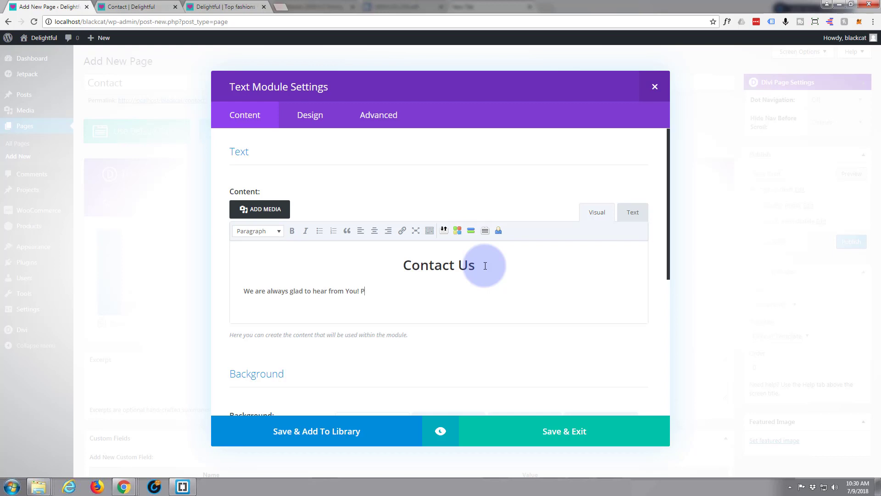
text(lease fill out the contact form below)
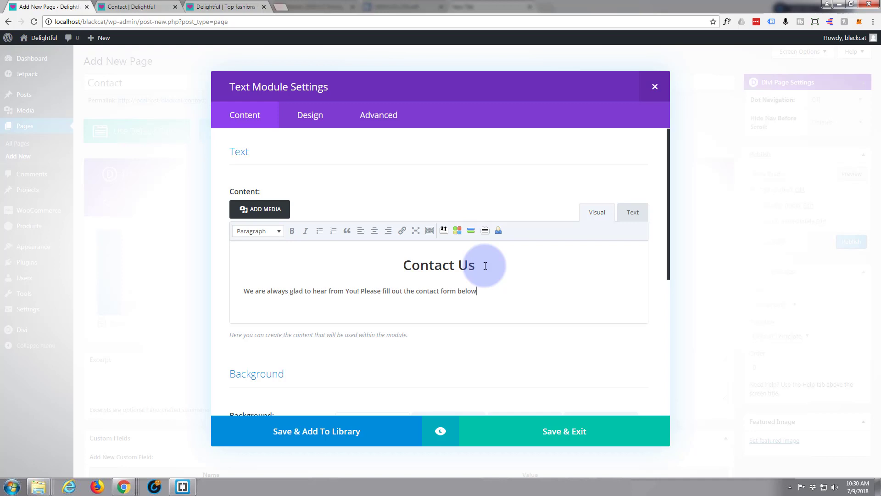
text( with your message)
text(ur staff will re)
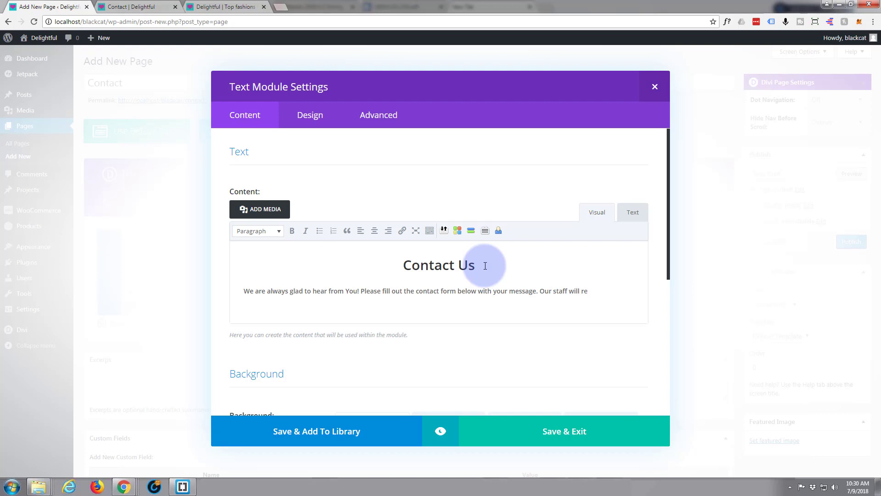
text(spond as soon as po)
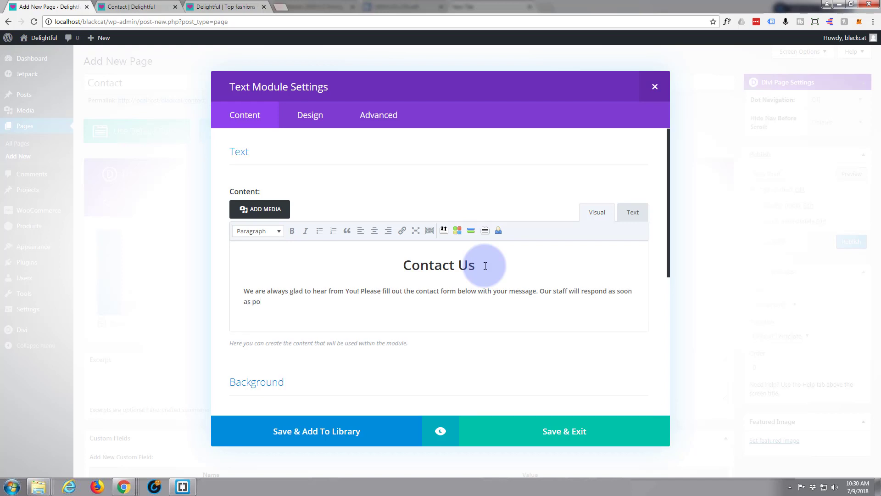
text(ssible. Thanks for reachiong out!)
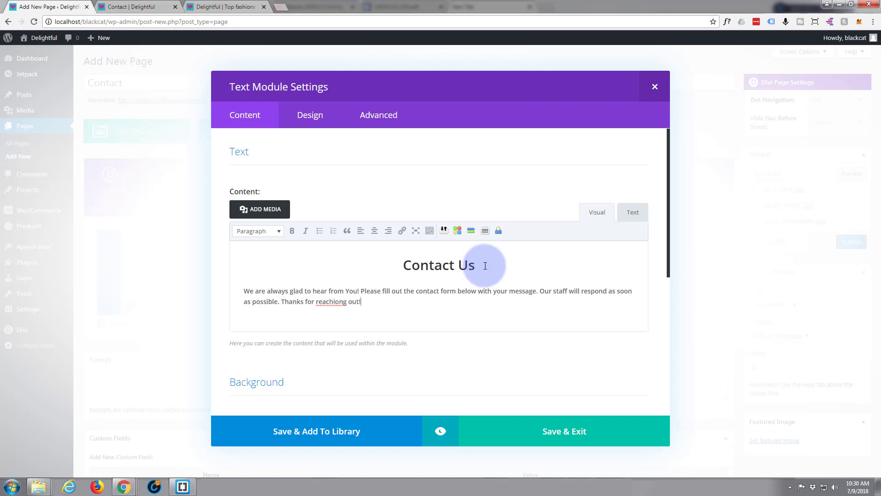
click(336, 302)
key(Delete)
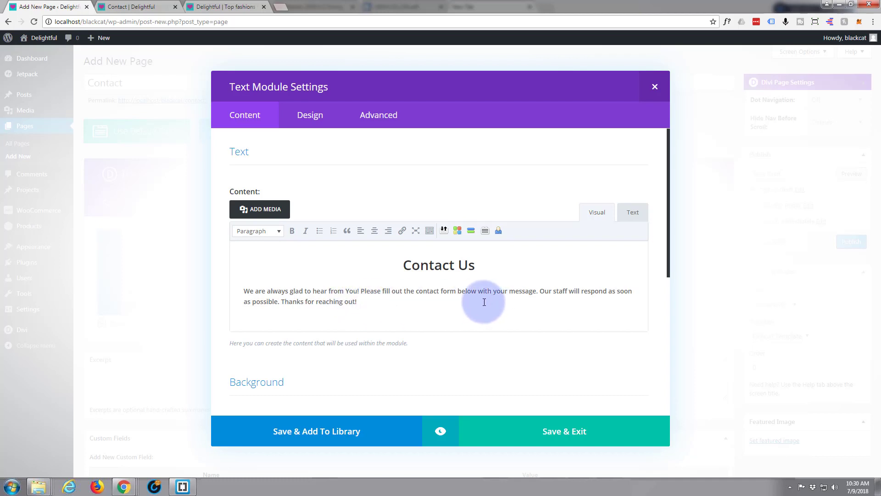
- Centre the intro paragraph and save the Text module
drag(244, 291, 366, 301)
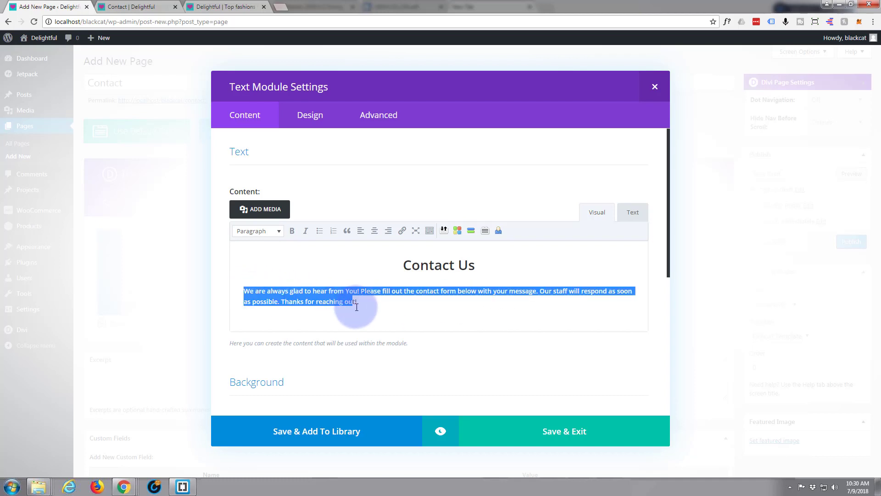
click(375, 232)
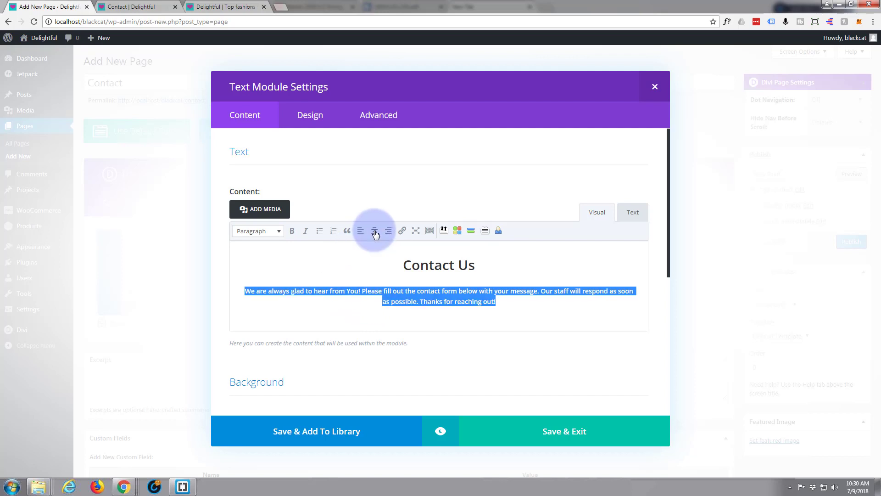
click(532, 435)
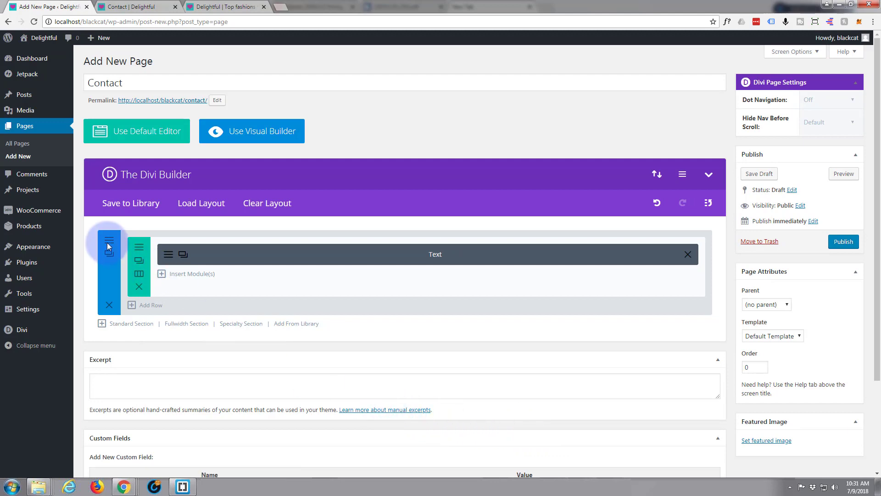
- Add a 1/3 + 2/3 row and insert a Text module in its left column
click(150, 304)
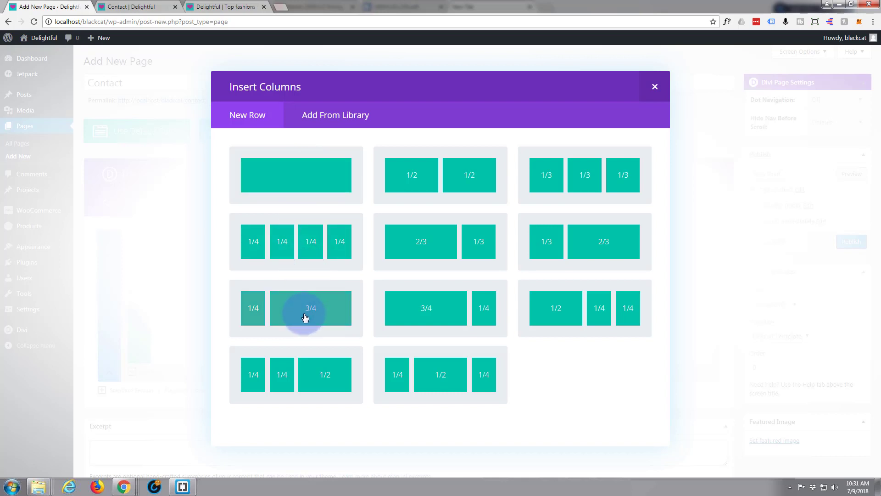
click(603, 248)
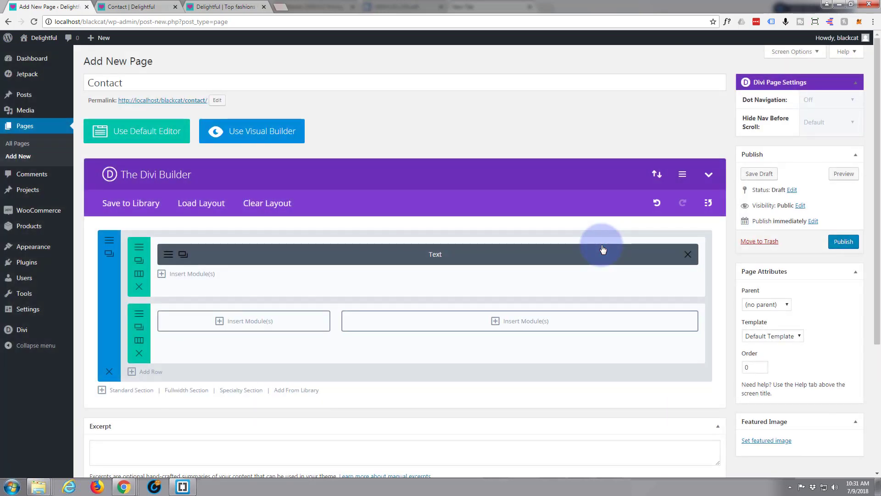
click(218, 323)
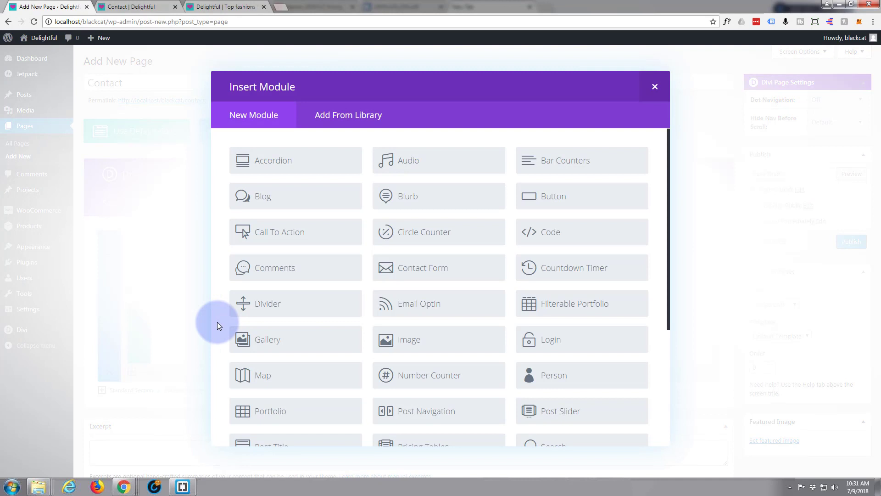
scroll(349, 310, down, 2)
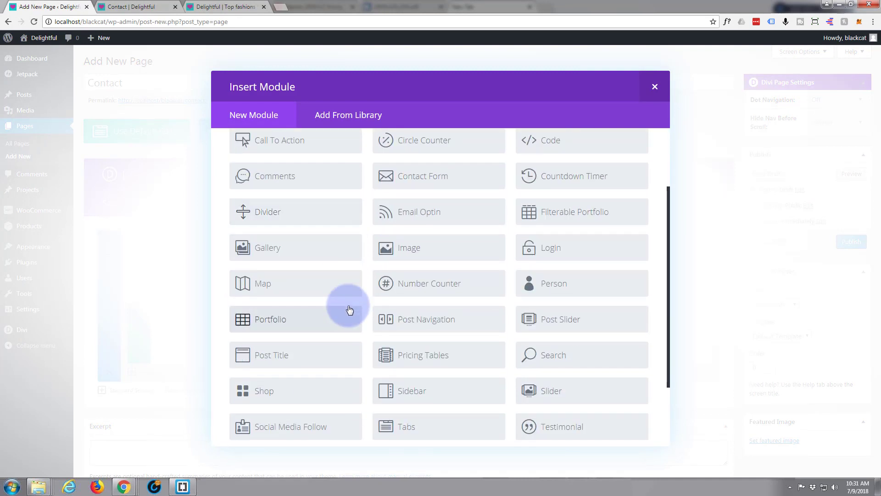
scroll(349, 308, down, 2)
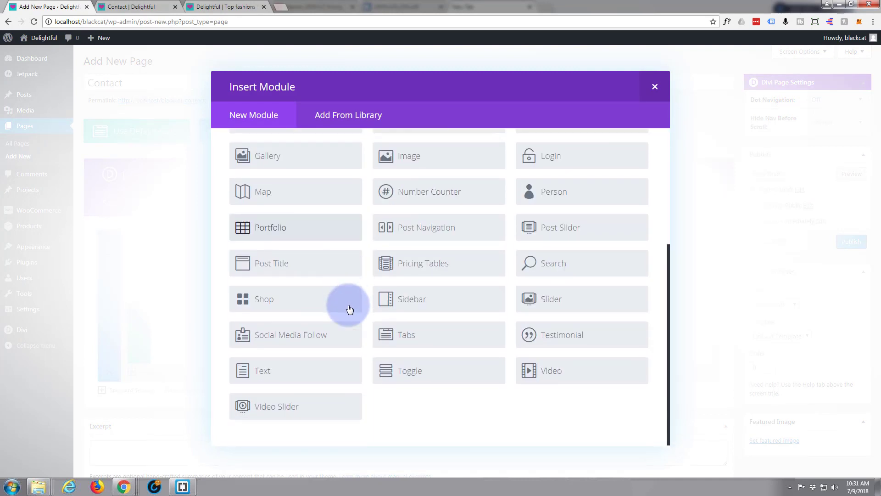
click(282, 370)
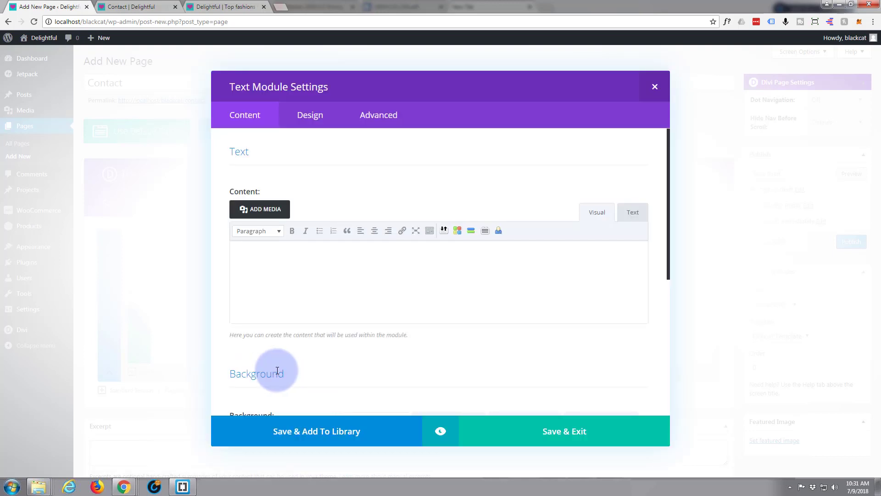
- Enter the shop's street address, city, state and zip code on separate lines
click(246, 260)
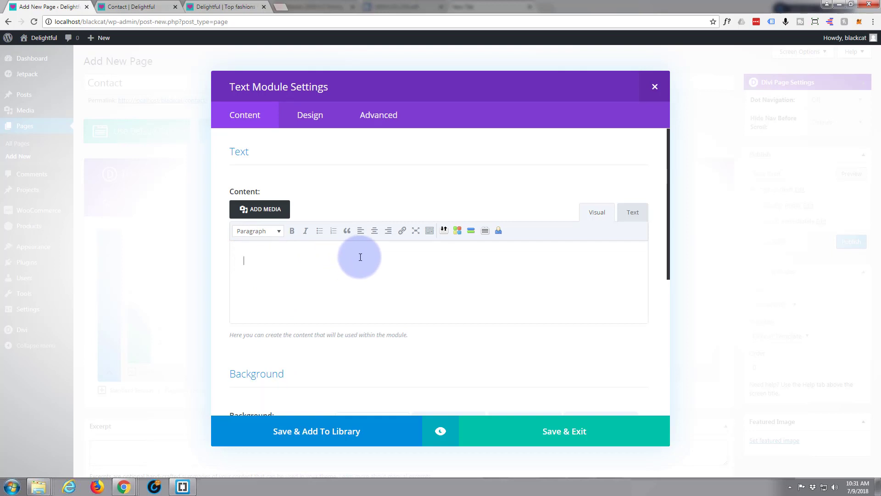
text(101)
text( My Shop)
text( Dr)
text(New Y)
text(or)
text(k)
key(Return)
text(NY )
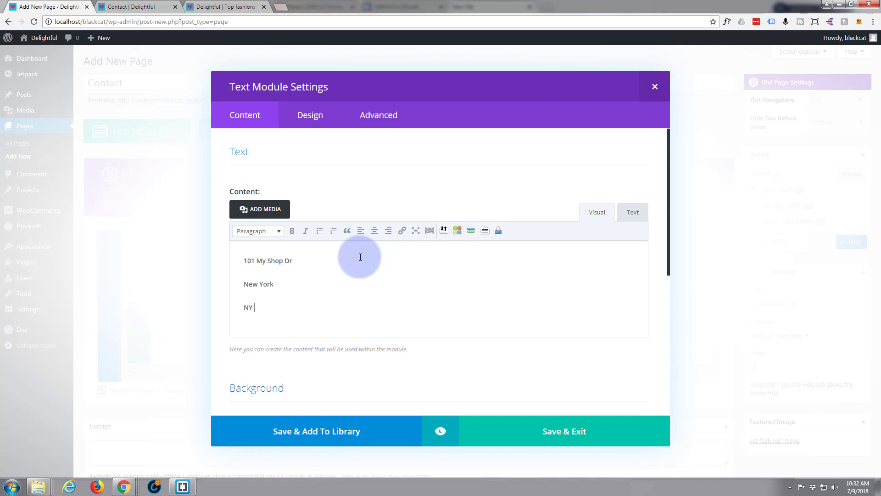
text(67890)
- Add the shop's phone number and 'Hours : M-S 8am - 6pm', then save the module
key(Return)
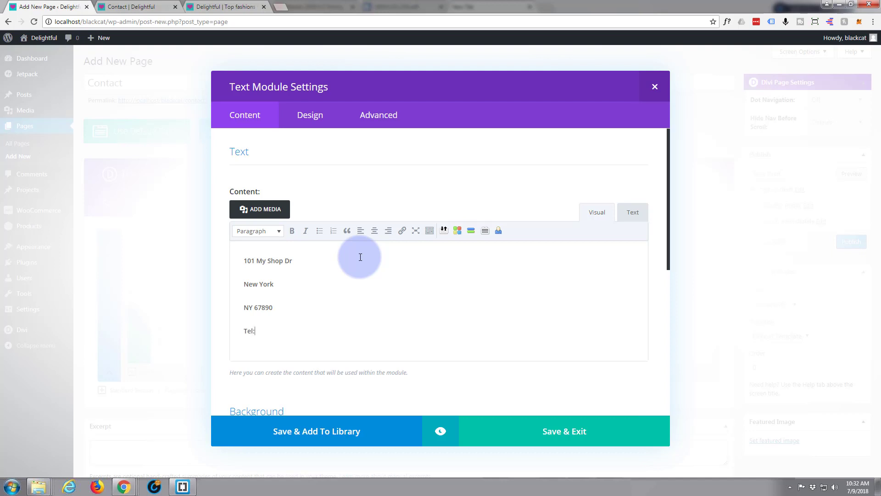
key(Return)
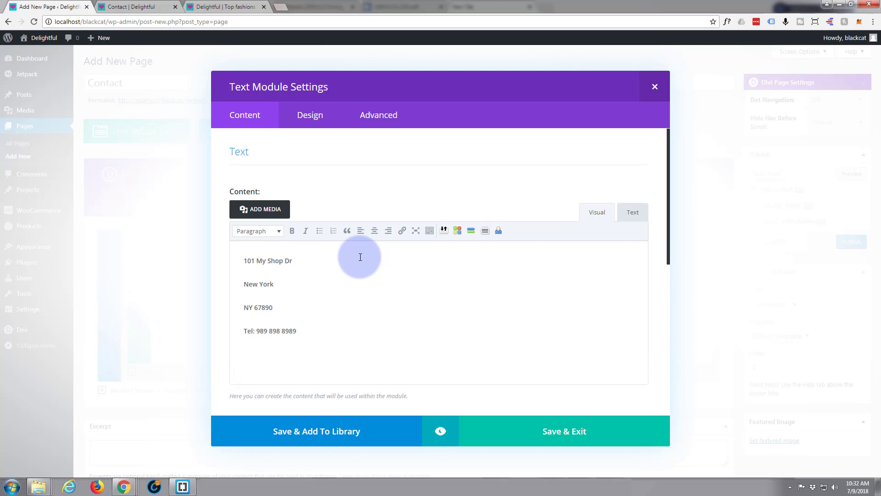
click(299, 354)
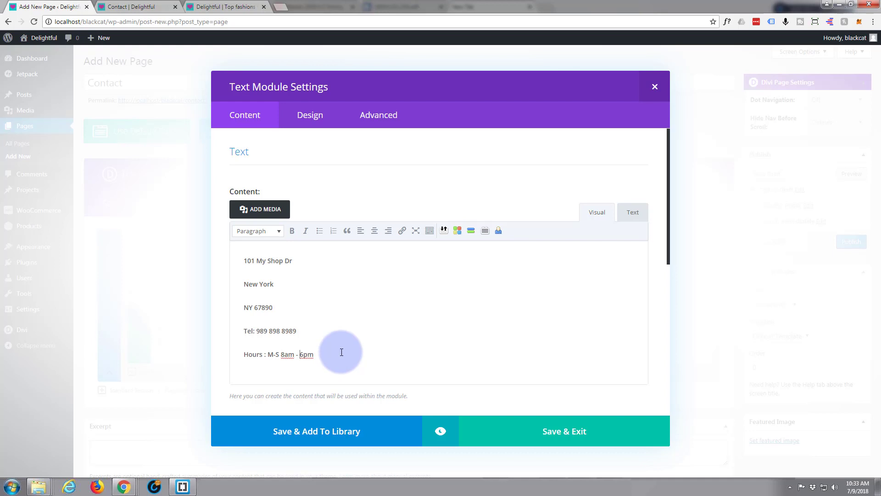
click(582, 436)
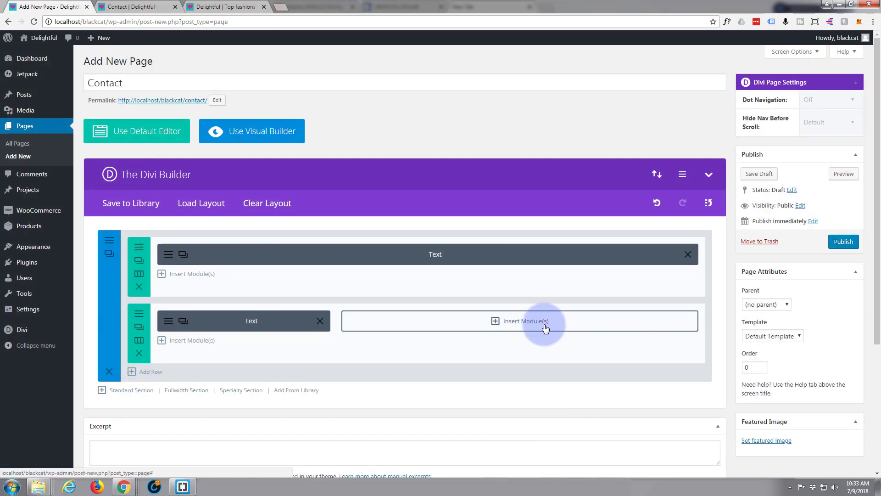
- Insert a Contact Form module into the right-hand 2/3 column
click(494, 322)
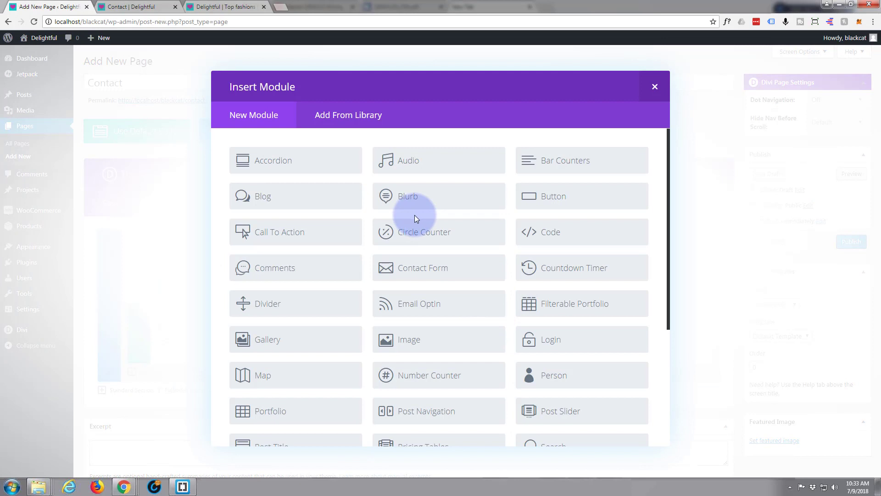
scroll(414, 215, down, 2)
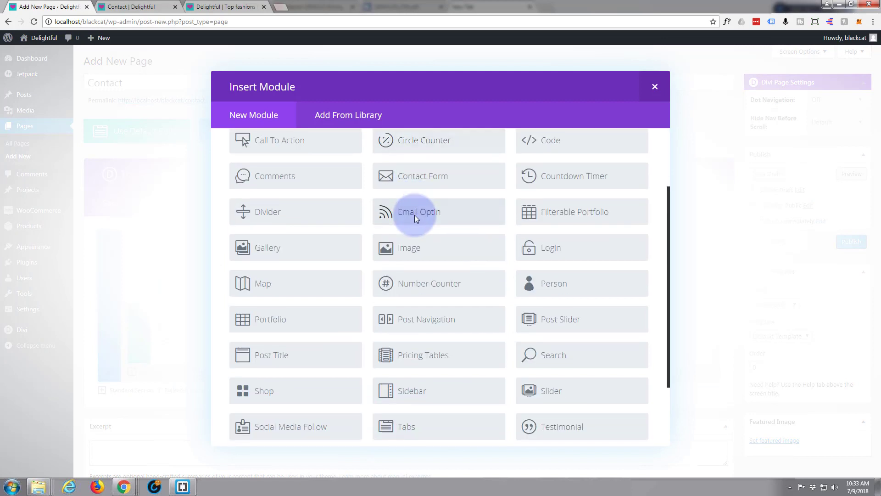
click(447, 177)
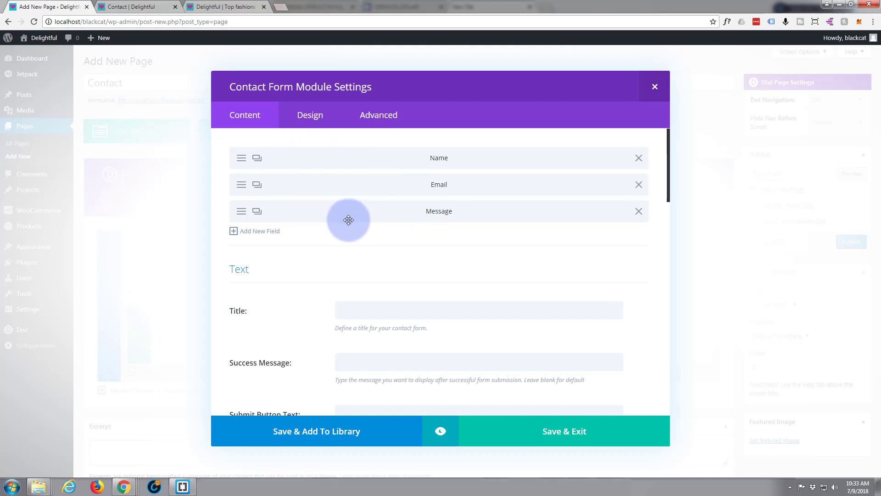
click(260, 232)
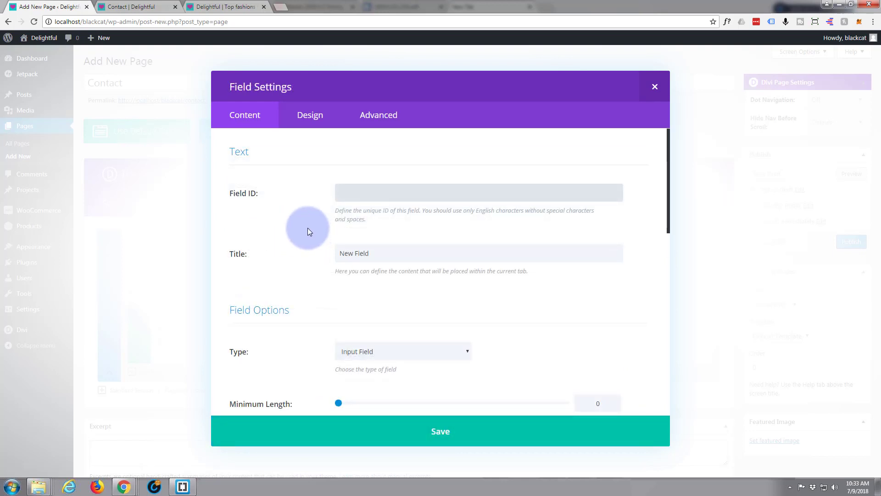
scroll(308, 227, down, 2)
scroll(310, 227, down, 5)
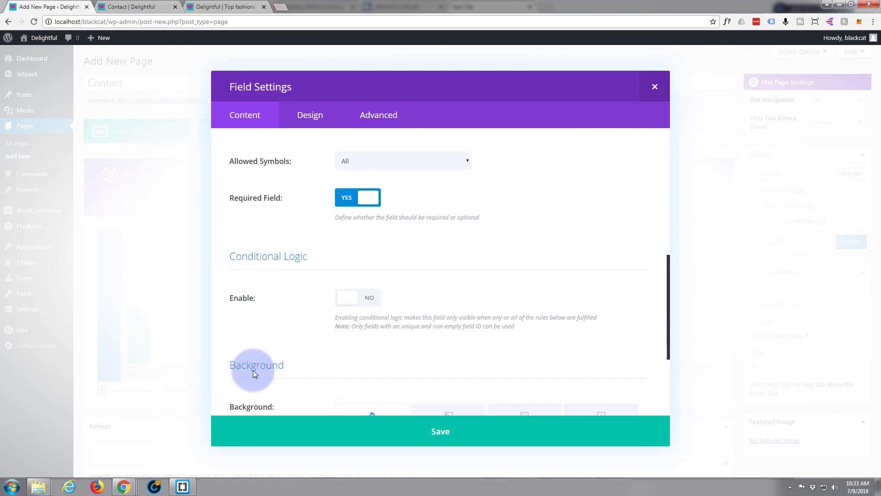
scroll(256, 365, up, 6)
scroll(260, 355, up, 1)
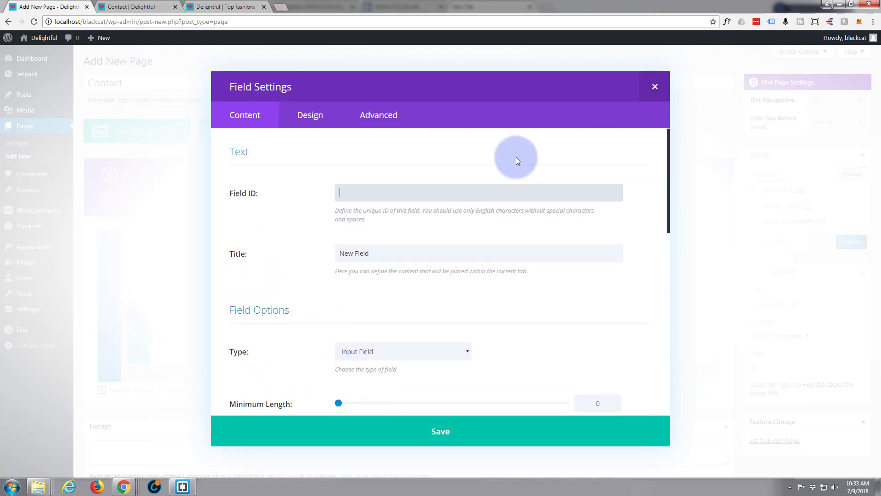
click(654, 86)
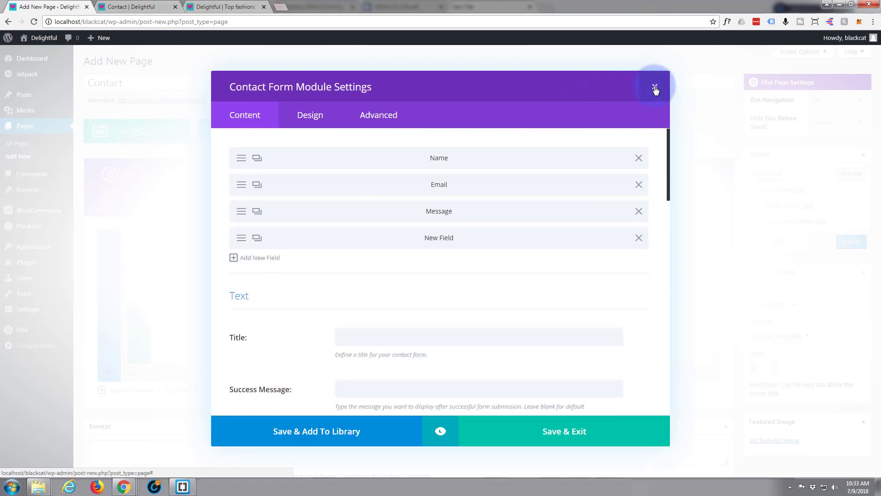
click(639, 237)
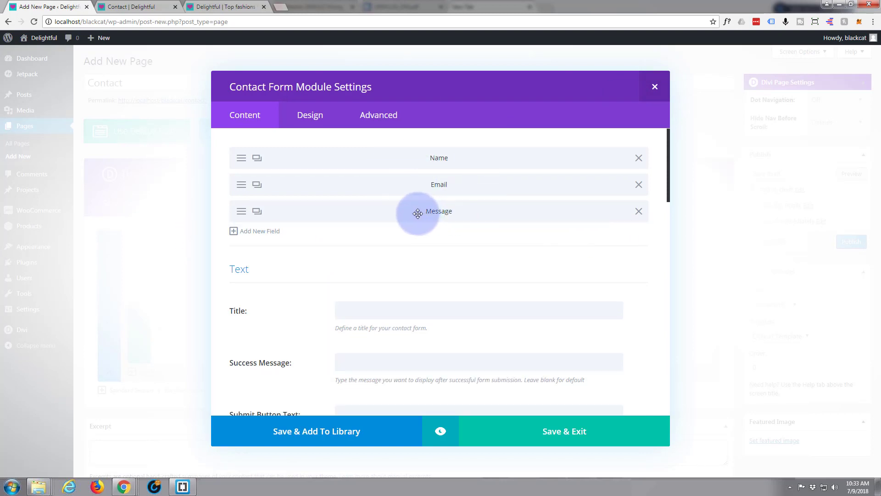
- Title the form 'How May We Help' with success message 'Thanks For Reaching Out!'
scroll(329, 230, down, 3)
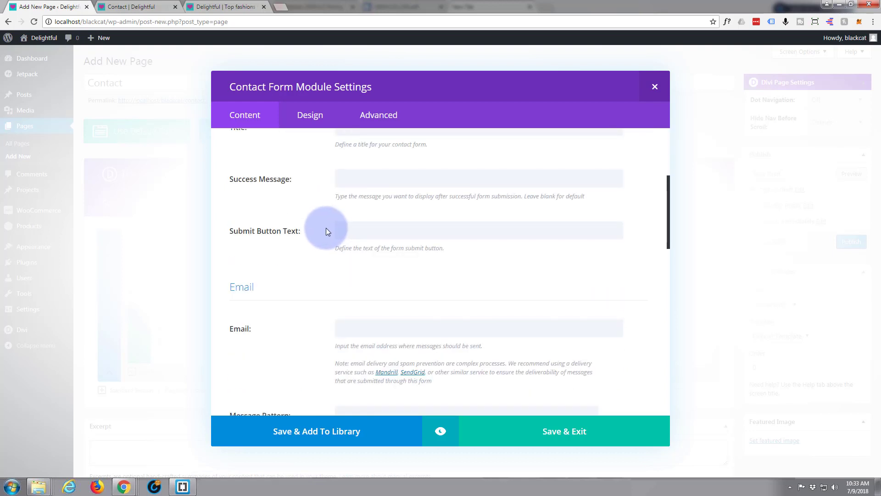
scroll(323, 229, up, 2)
click(354, 218)
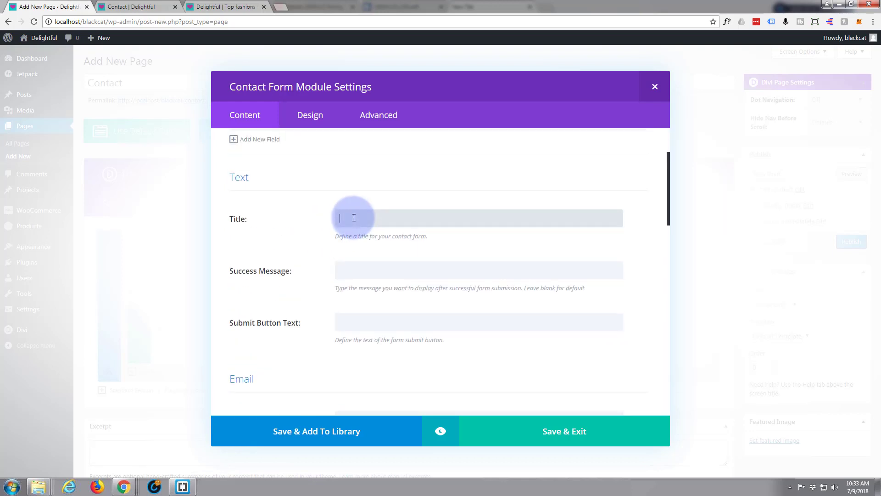
text(How May We Help)
click(338, 276)
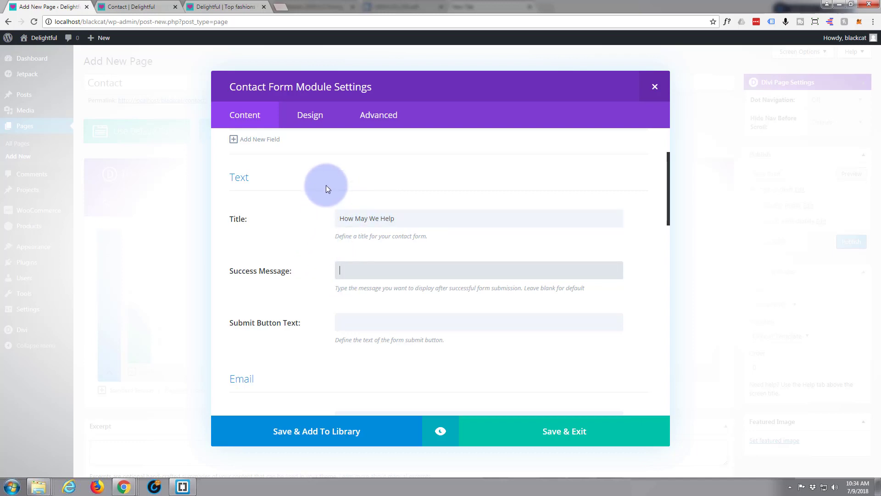
text(Thank)
text(s For )
text(r)
text(Reachin)
text(g Out!)
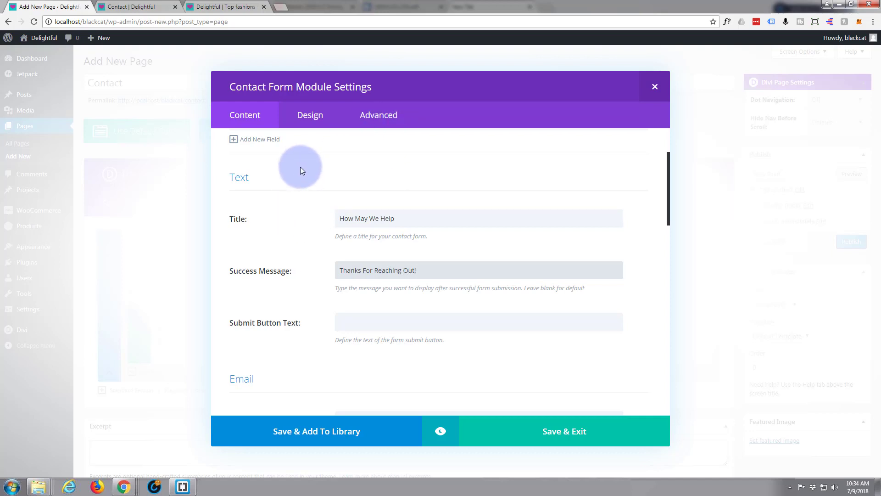
- Set the submit button text to 'Send Message' and enter the recipient e-mail address
scroll(301, 169, down, 1)
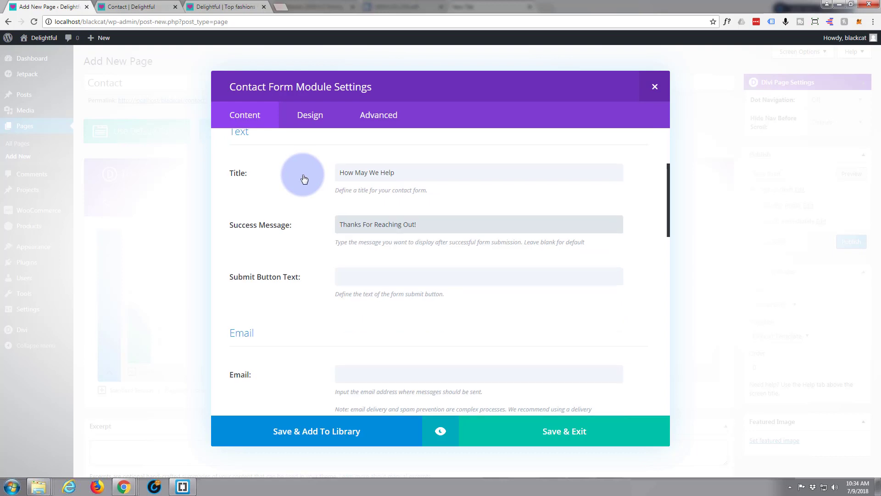
scroll(301, 178, down, 1)
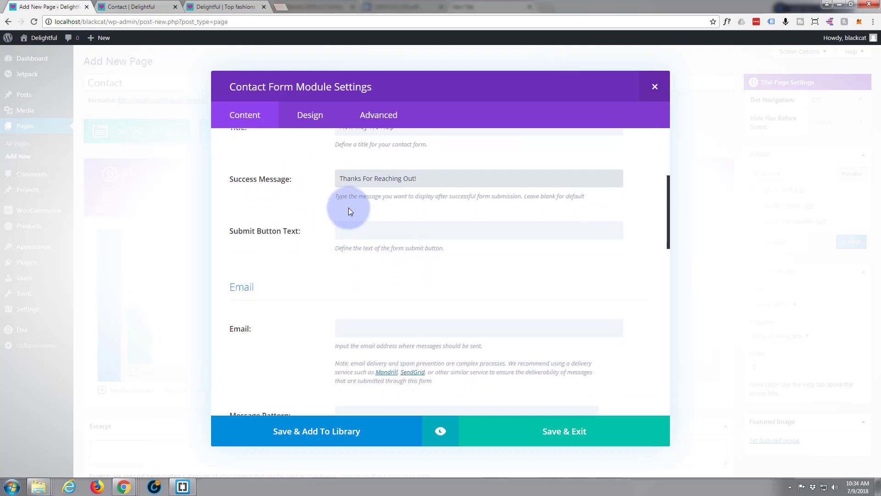
click(345, 229)
text(Se)
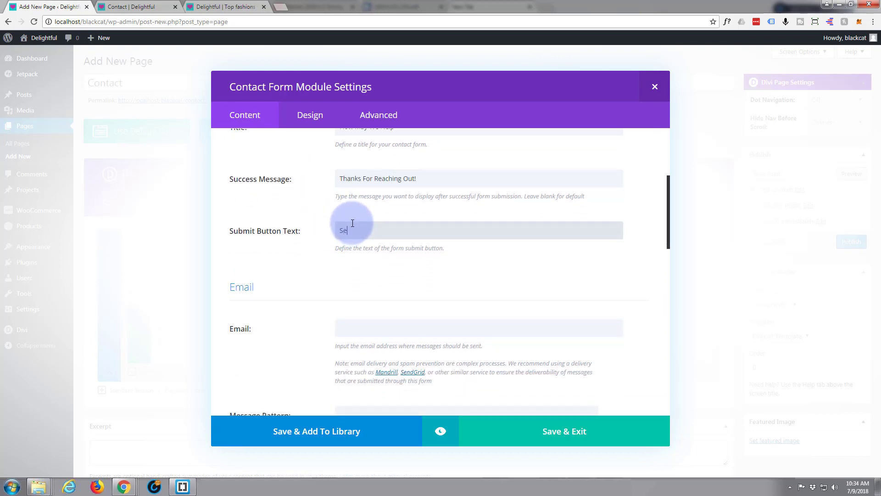
text(nd Message)
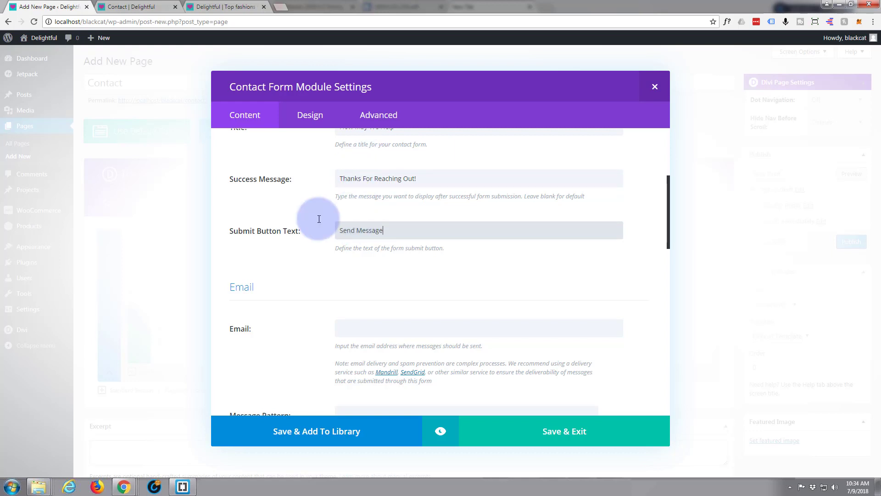
scroll(287, 273, down, 2)
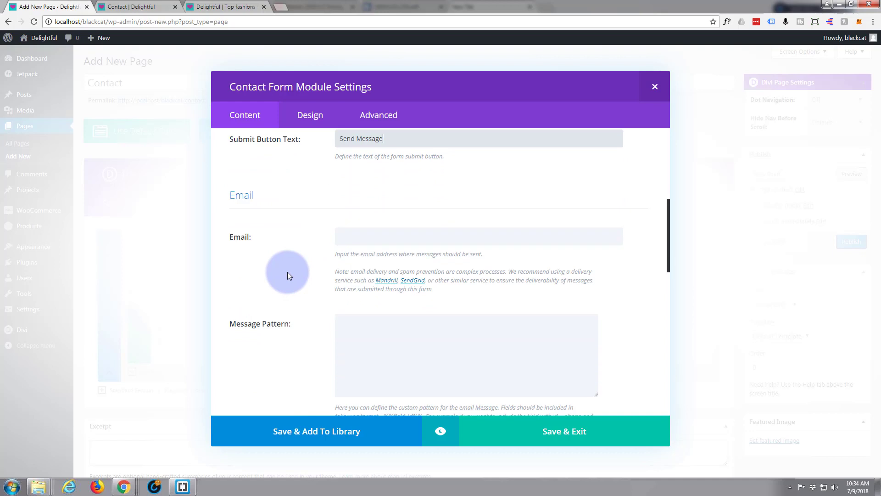
click(364, 238)
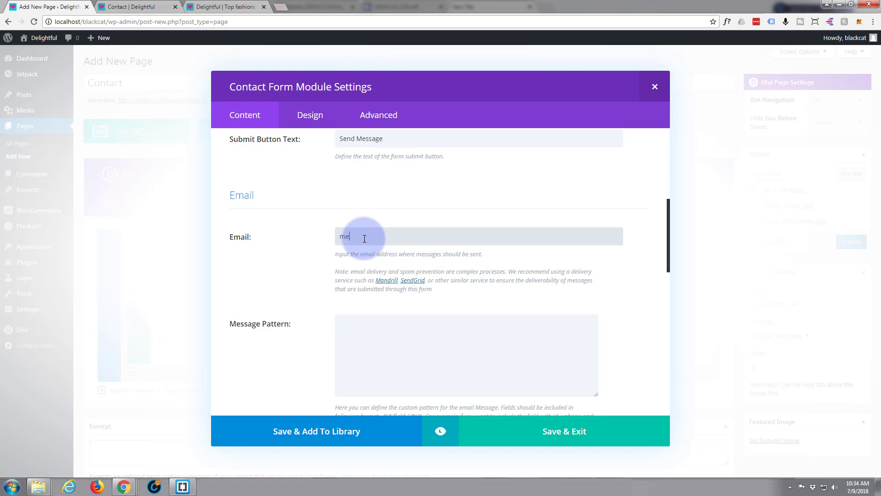
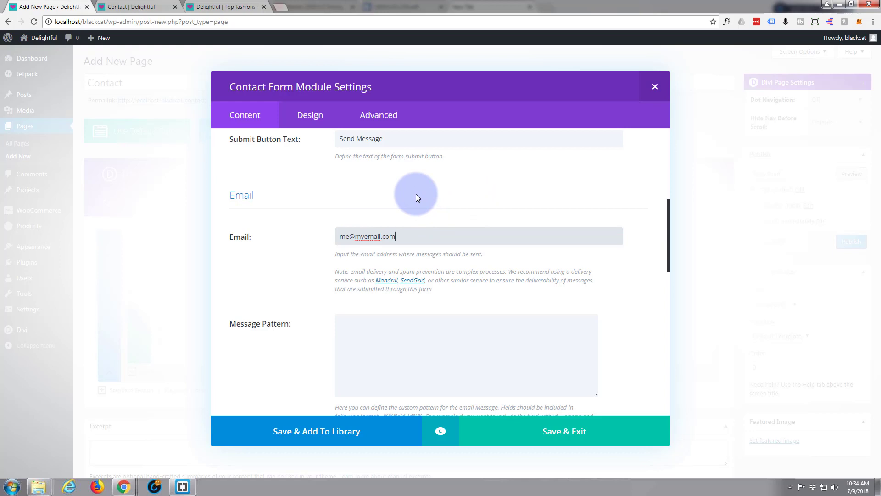
scroll(416, 193, down, 3)
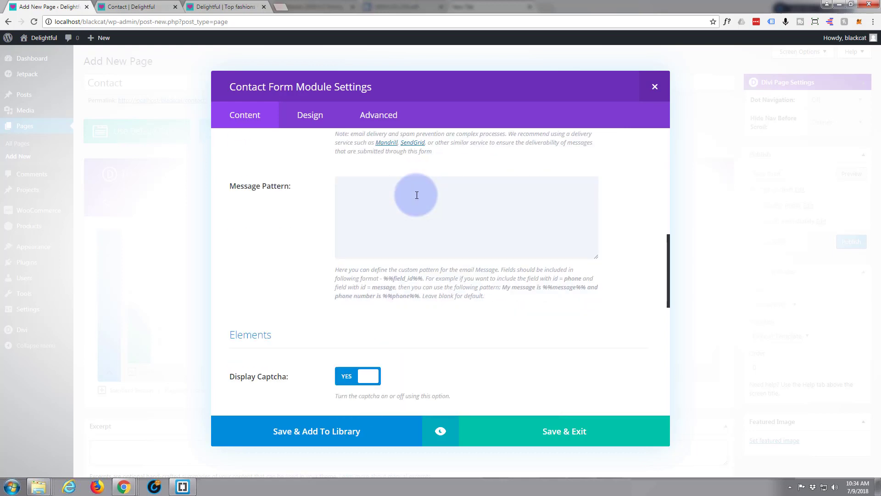
- Switch Display Captcha from YES to NO in the form's Elements settings
scroll(417, 195, down, 4)
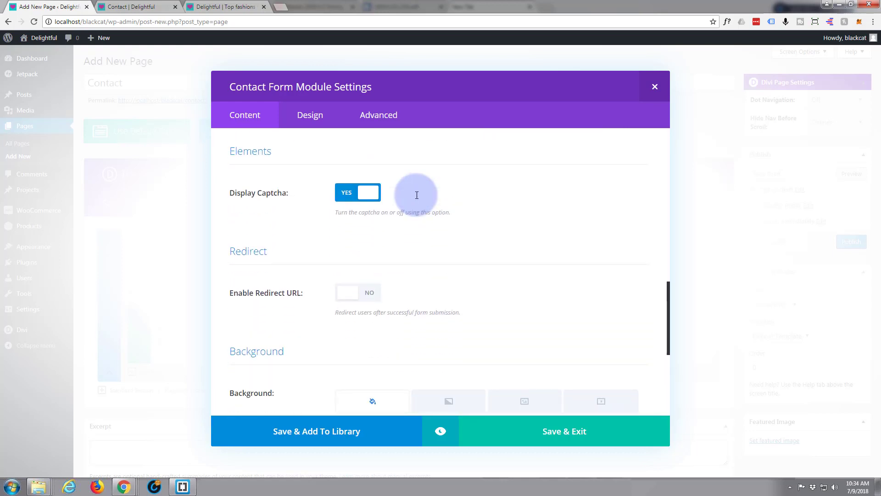
scroll(416, 194, up, 4)
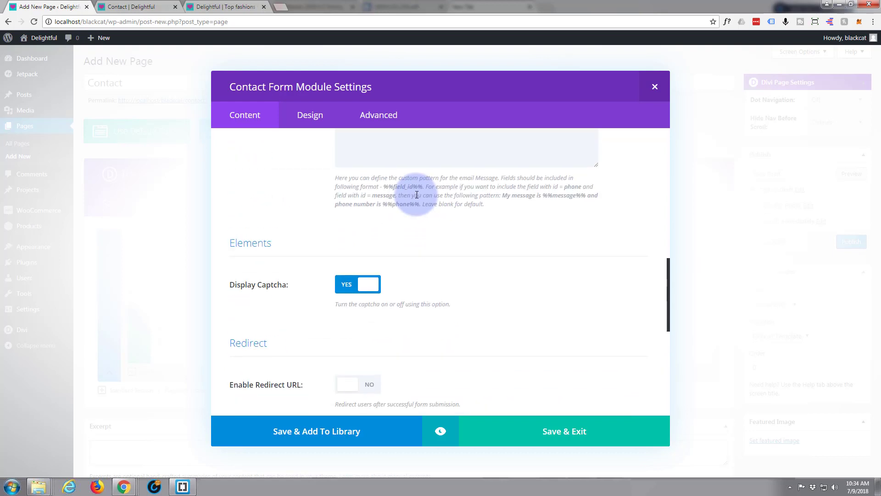
scroll(389, 202, down, 3)
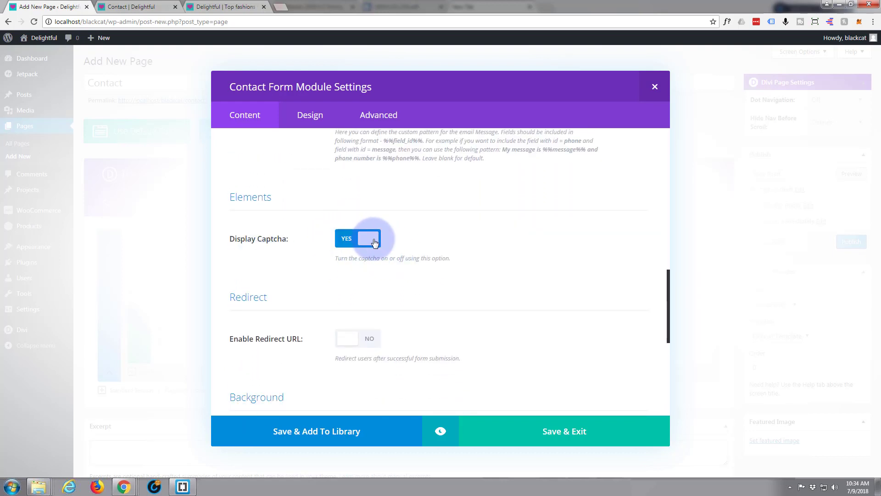
click(368, 240)
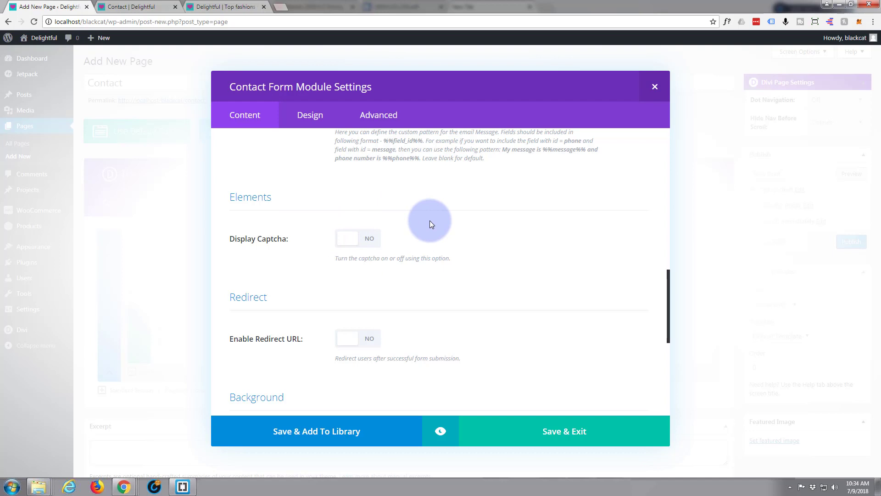
scroll(438, 228, down, 2)
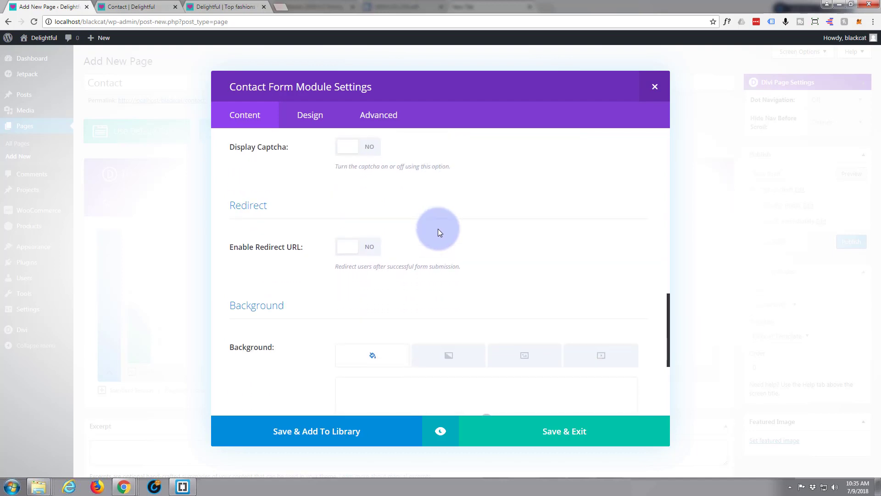
scroll(406, 208, down, 1)
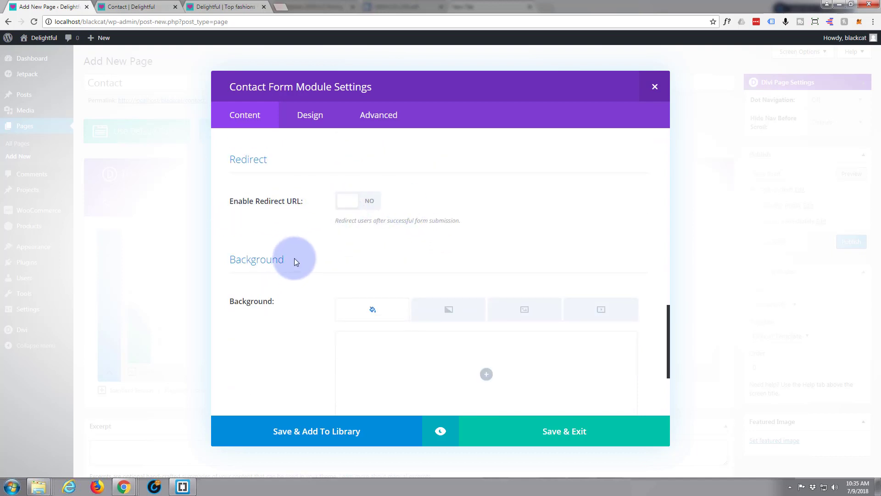
scroll(295, 260, down, 2)
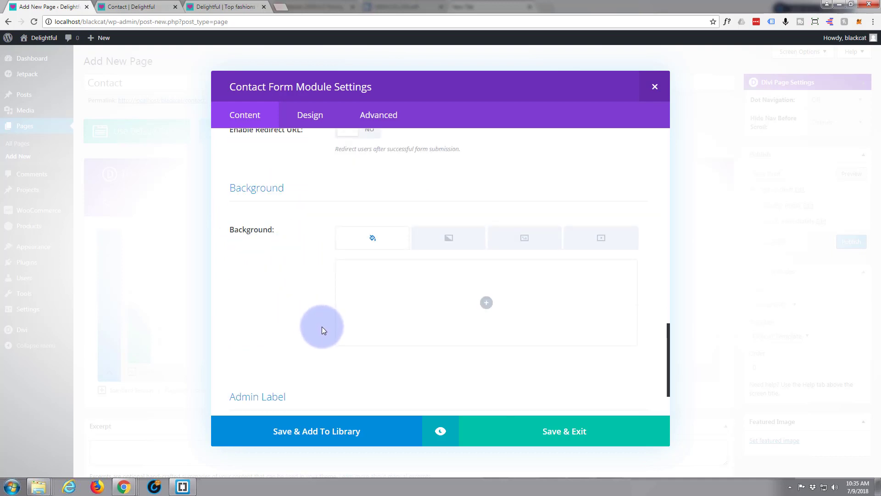
scroll(321, 322, up, 7)
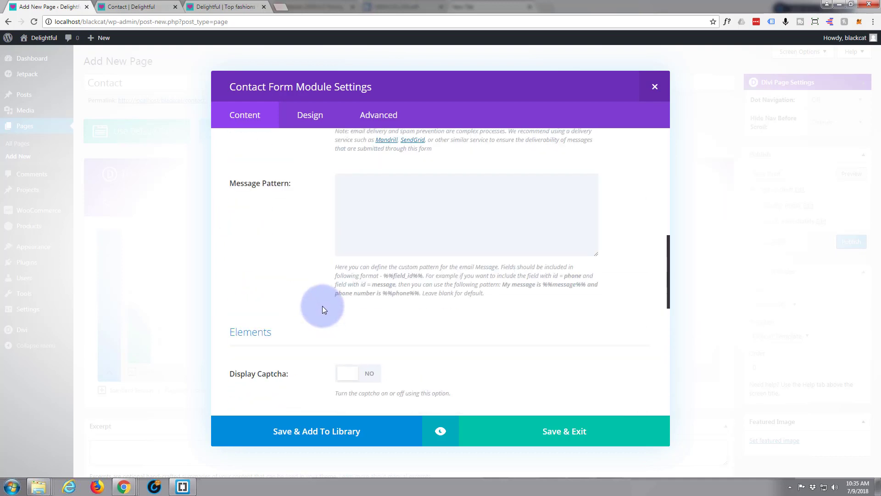
scroll(323, 309, up, 7)
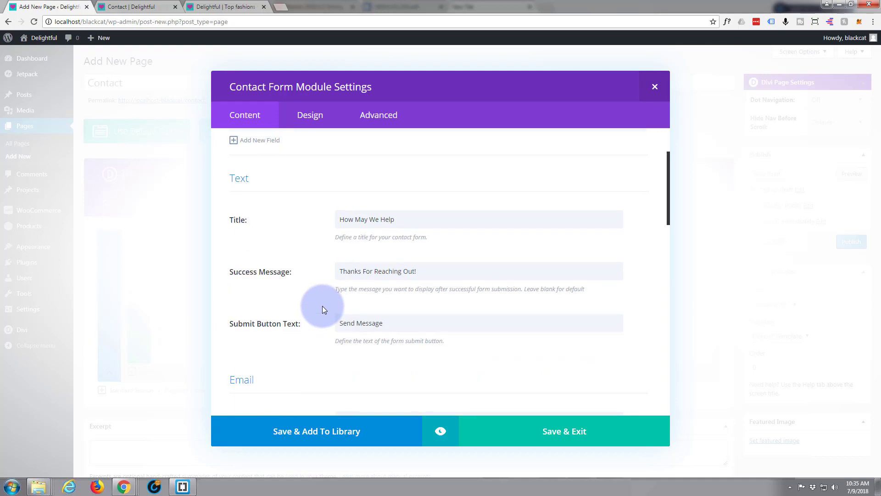
scroll(322, 310, up, 2)
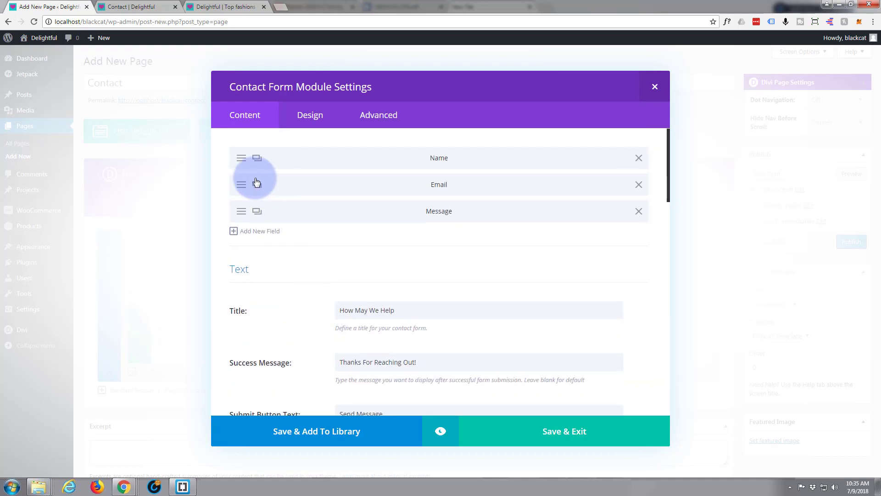
- Open the Name field's settings and keep its type as Input Field
click(241, 161)
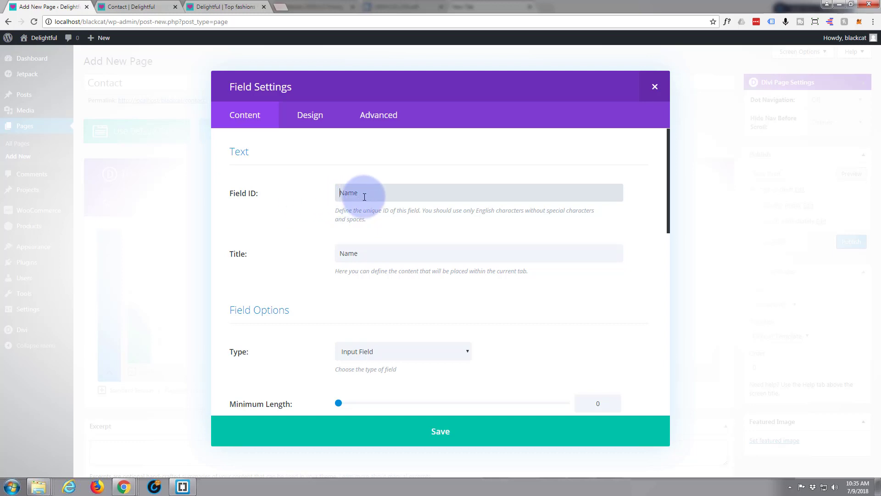
scroll(290, 231, down, 2)
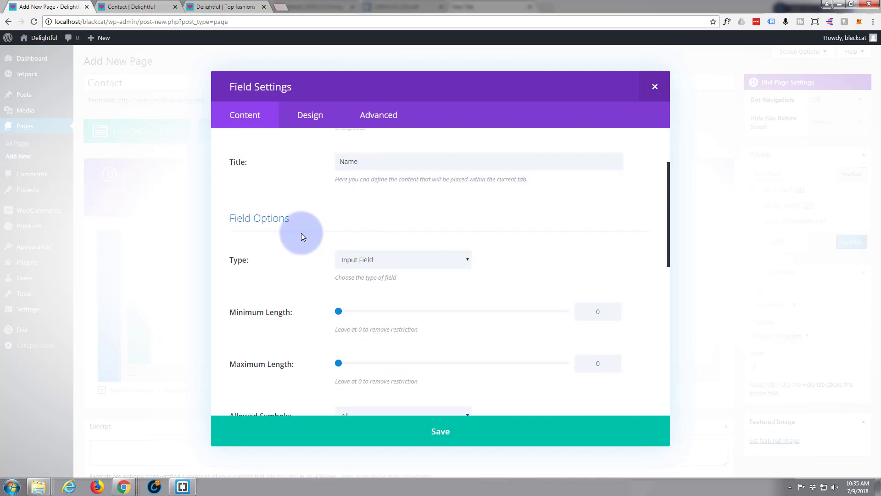
scroll(298, 232, down, 1)
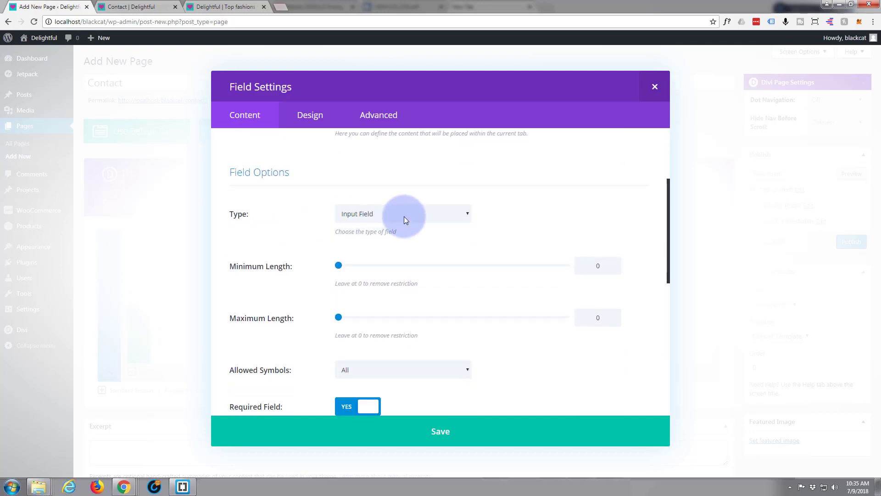
click(467, 213)
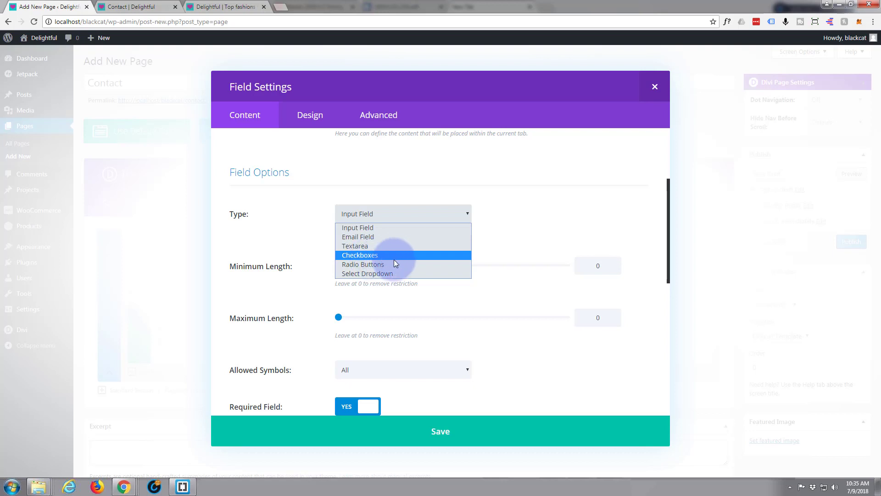
click(301, 235)
- Leave Required Field on YES and save the Name field settings
scroll(301, 235, down, 2)
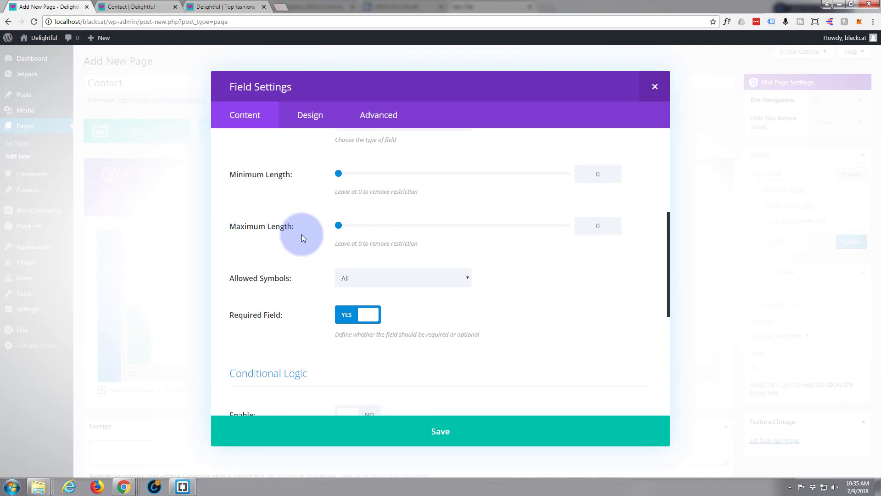
scroll(302, 235, down, 1)
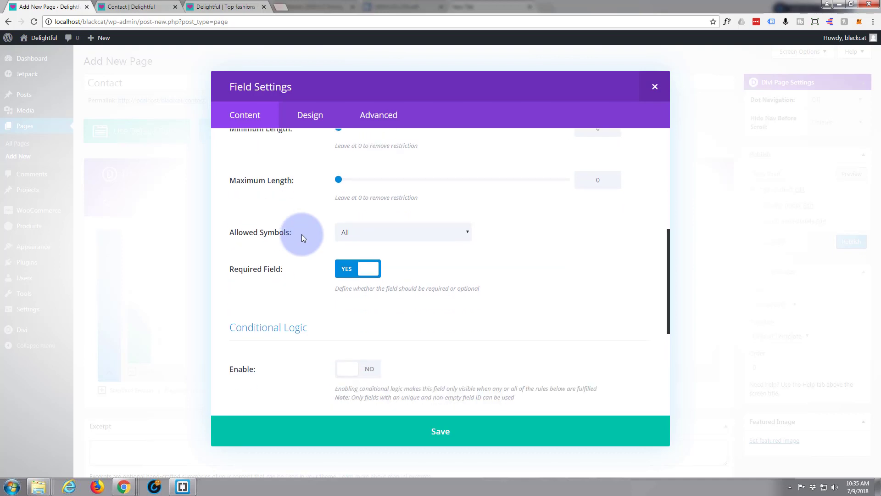
scroll(302, 238, up, 1)
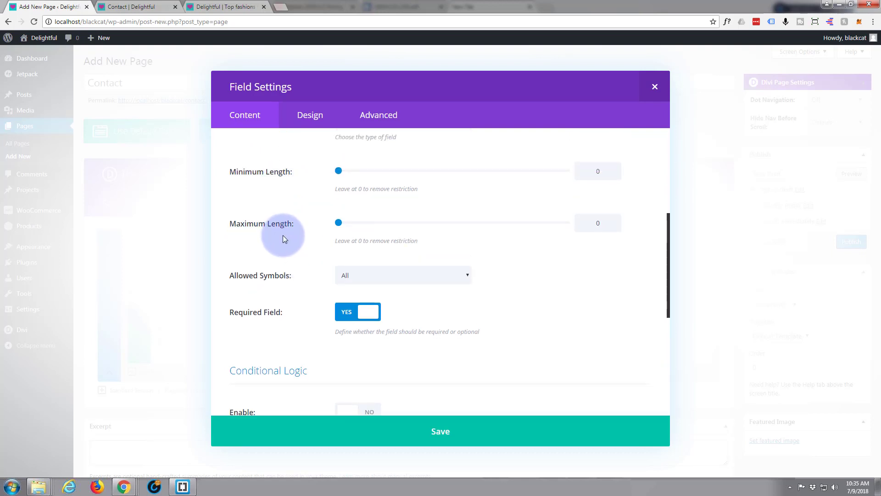
scroll(282, 235, down, 1)
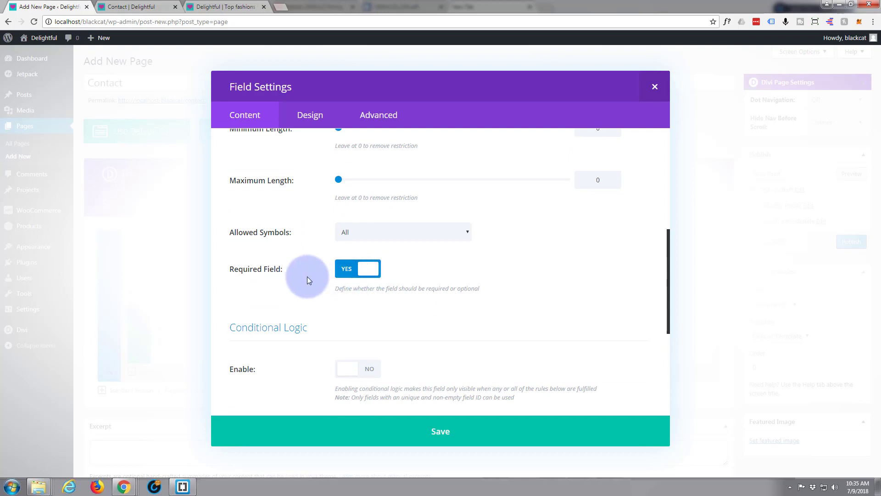
scroll(315, 276, down, 3)
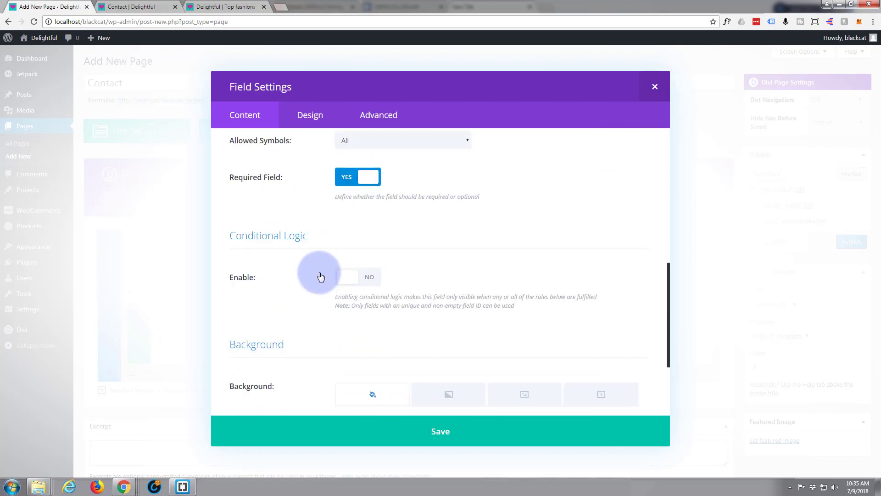
scroll(309, 273, down, 1)
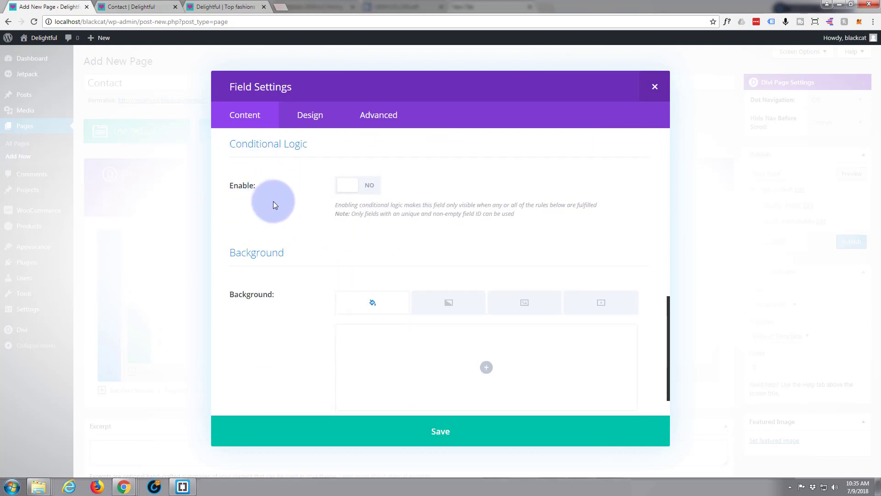
scroll(274, 218, up, 2)
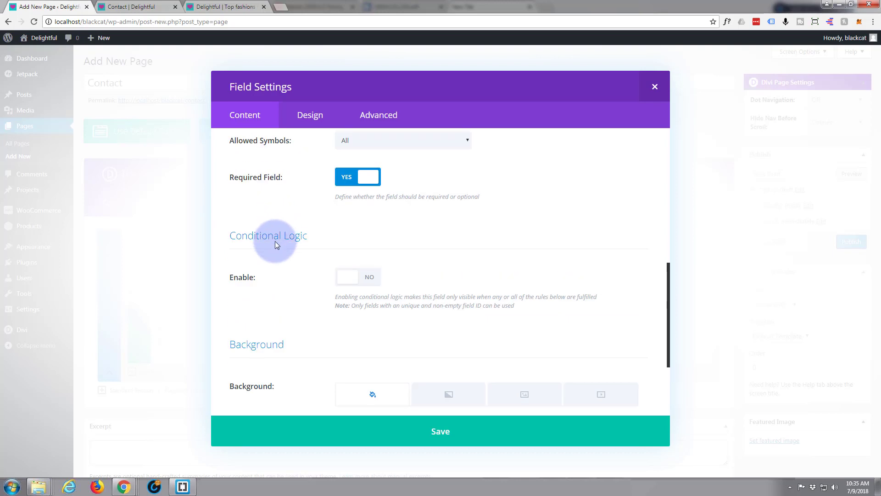
scroll(285, 272, up, 2)
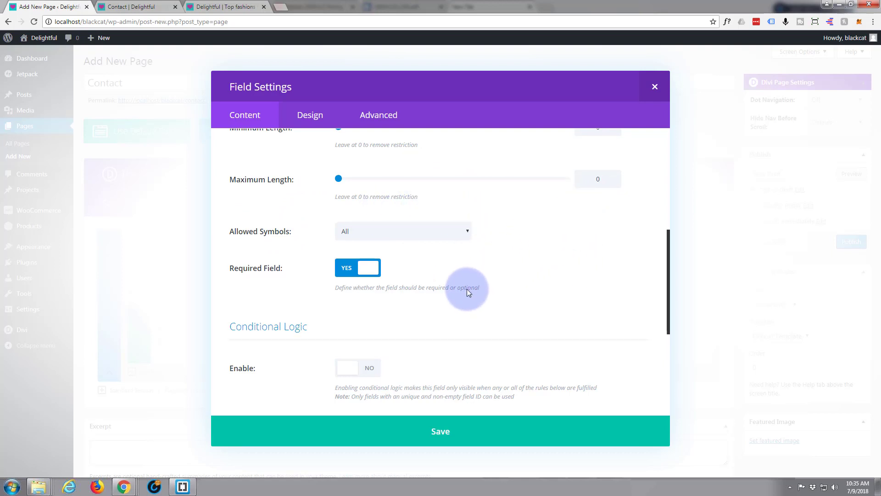
scroll(326, 273, down, 2)
scroll(321, 266, down, 3)
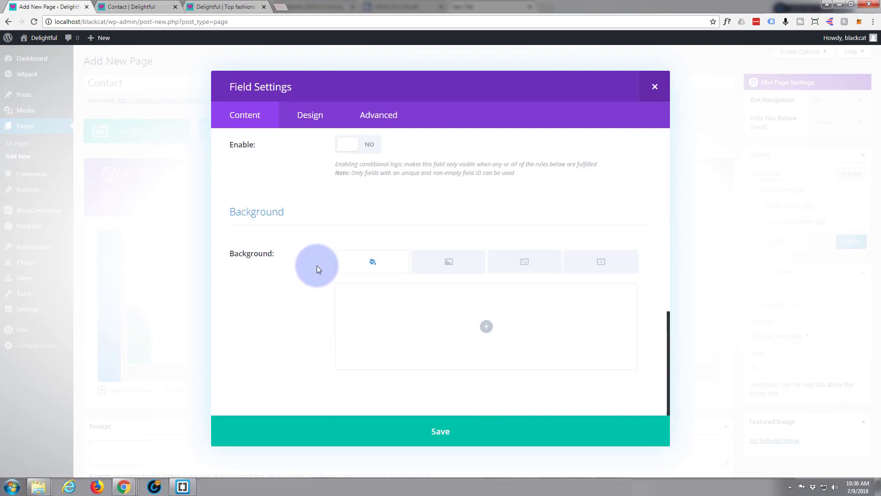
click(441, 431)
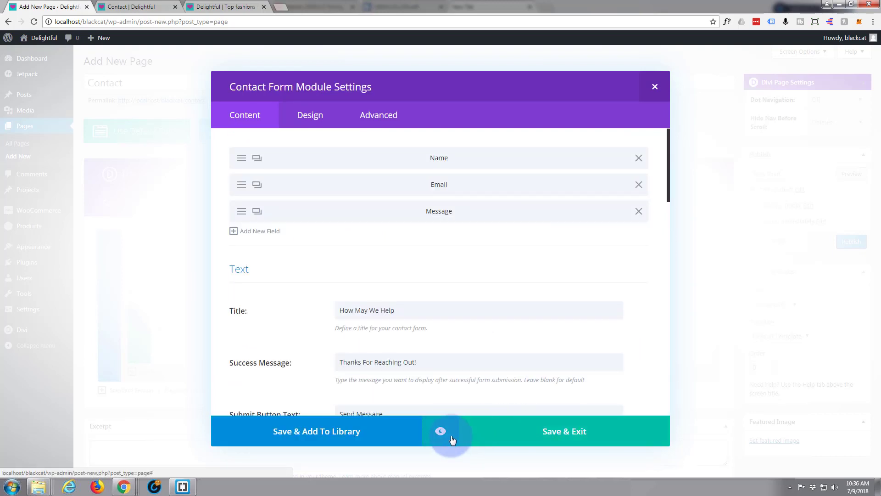
- Preview the contact form module, then save and close its settings
click(441, 433)
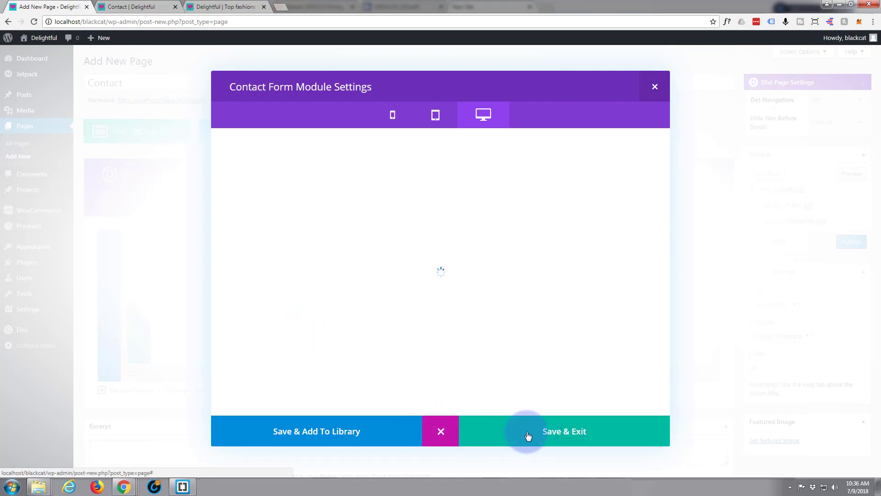
click(559, 435)
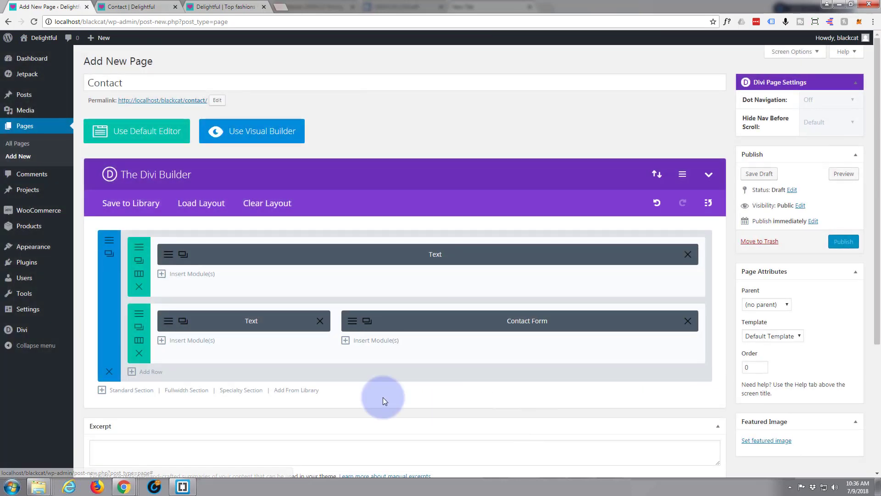
- Insert an 'Address' line above the shop address, format it as Heading 2, and save the module
click(169, 323)
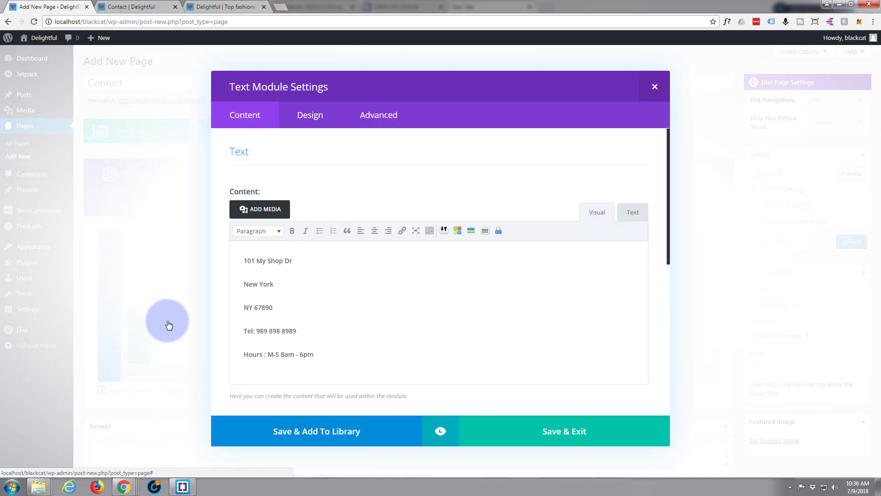
click(243, 243)
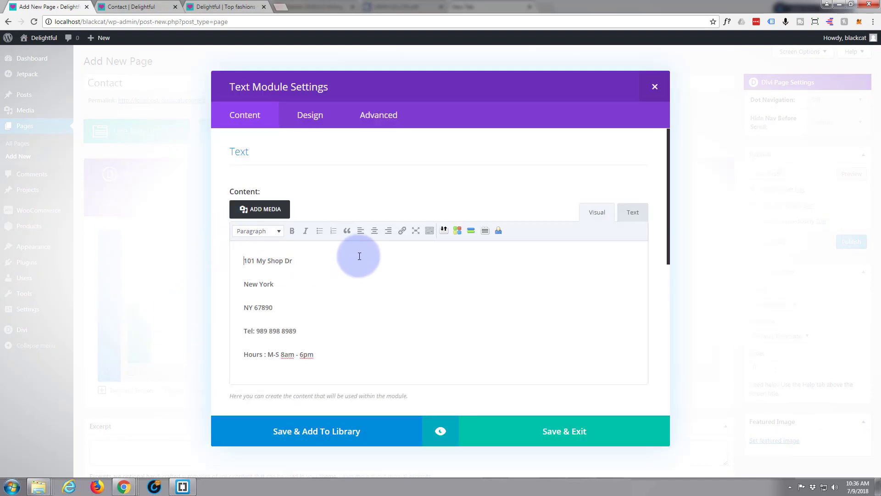
key(Return)
key(Return)
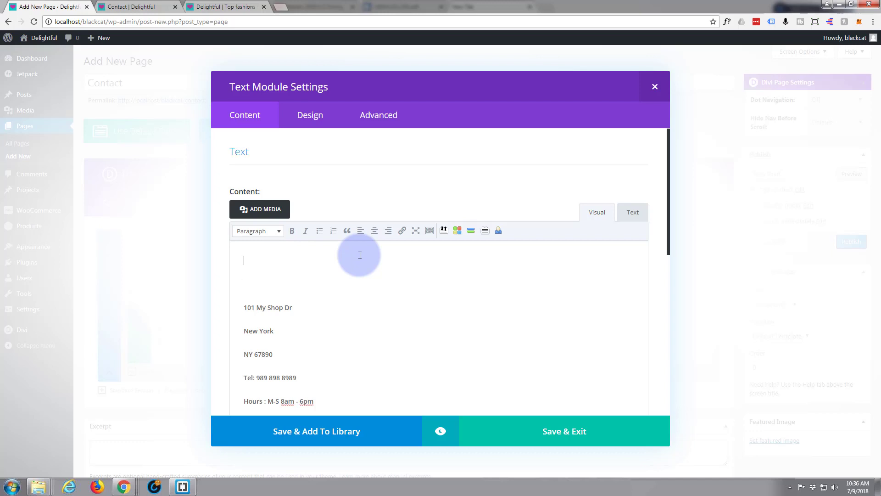
text(Address)
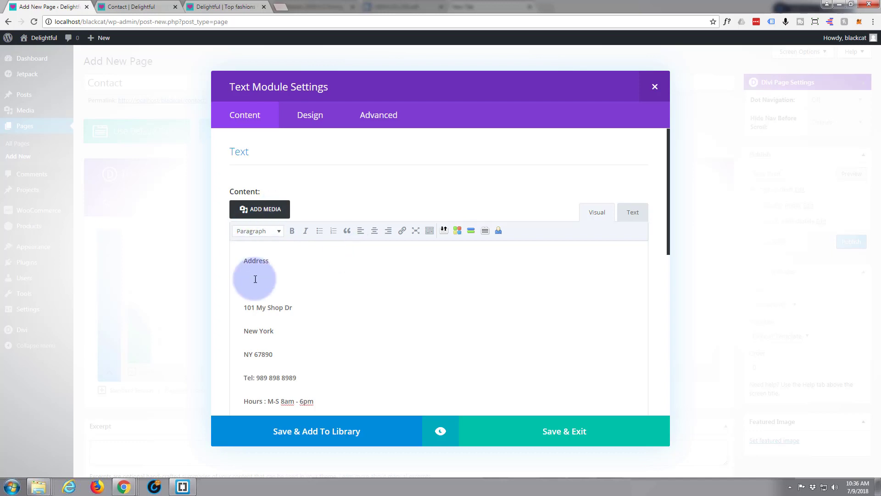
mouse_move(239, 260)
mouse_down()
mouse_move(275, 259)
mouse_move(237, 258)
mouse_up()
click(277, 262)
click(278, 234)
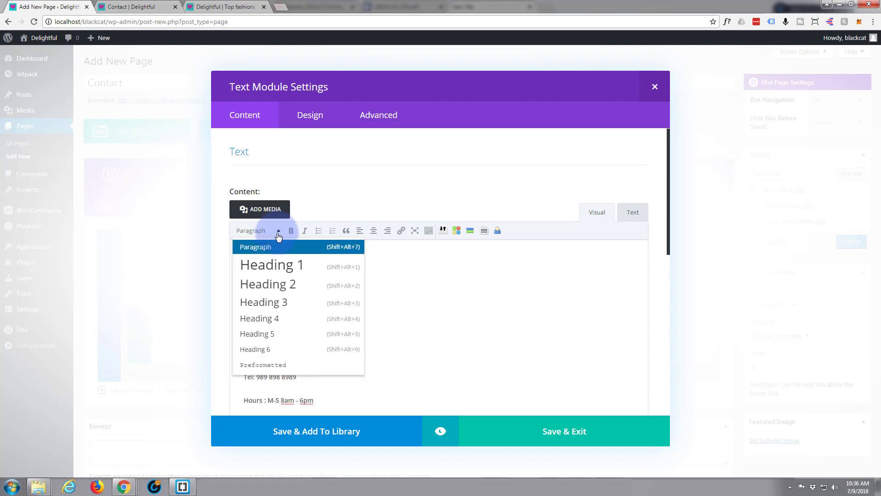
click(270, 284)
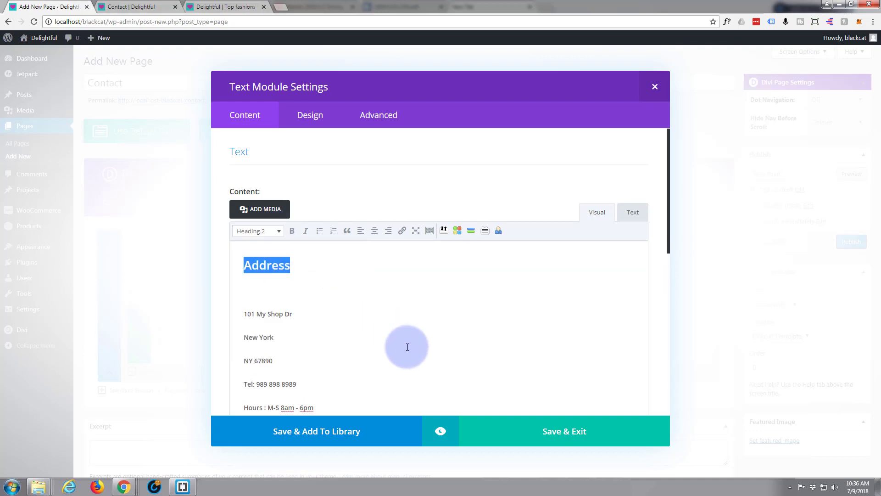
click(573, 441)
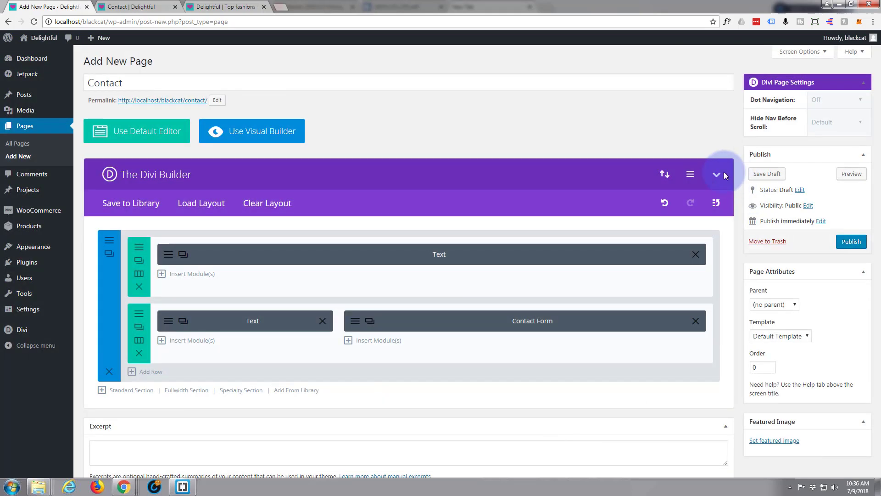
- Publish the Contact page, view it live including the cart page, and return to the editor
click(847, 245)
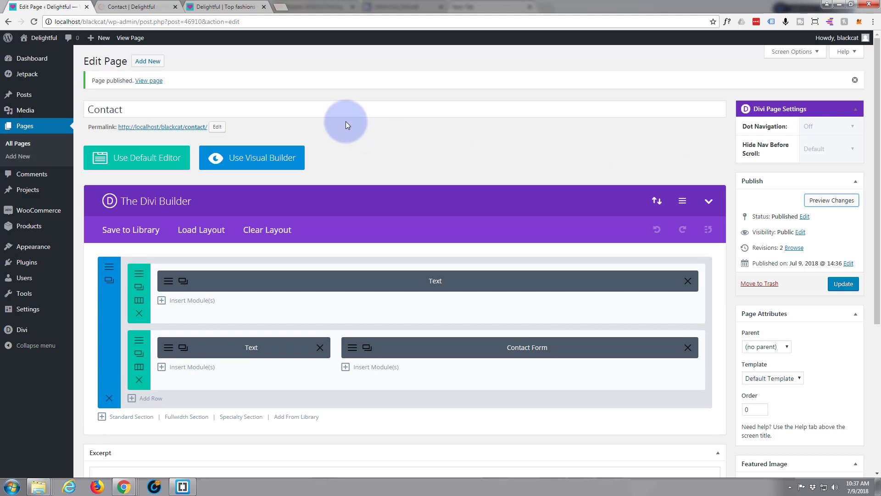
click(144, 7)
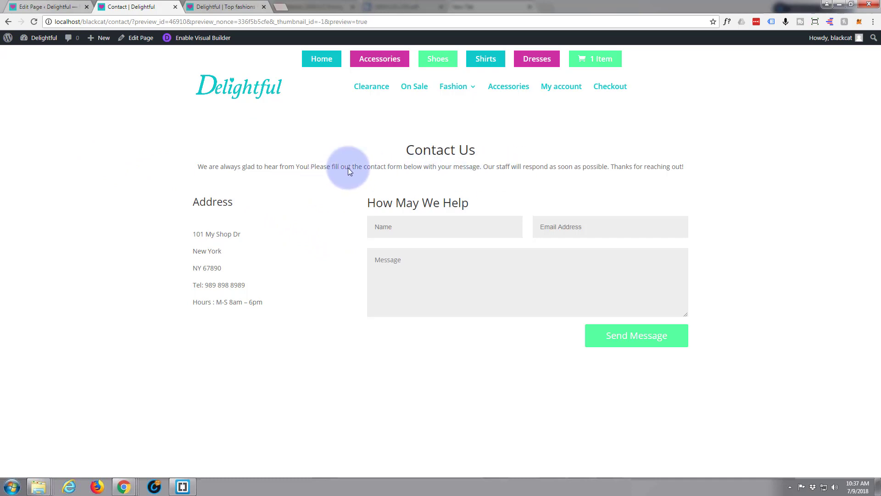
click(607, 58)
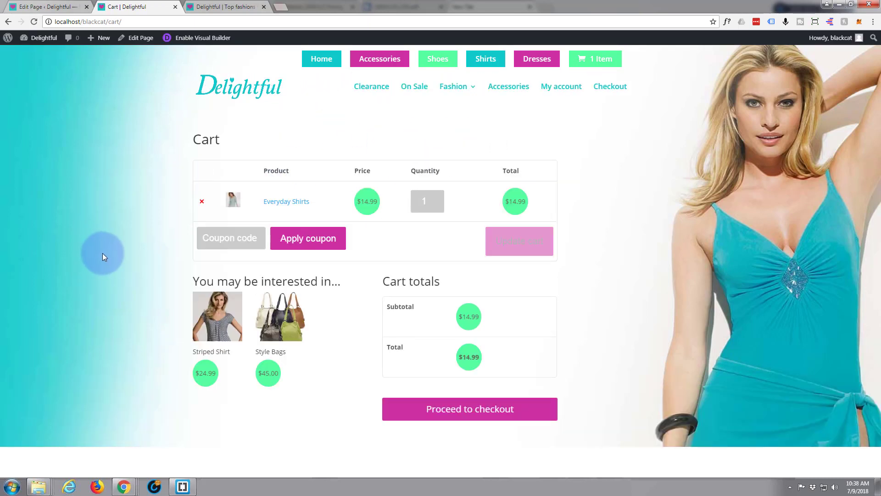
click(8, 21)
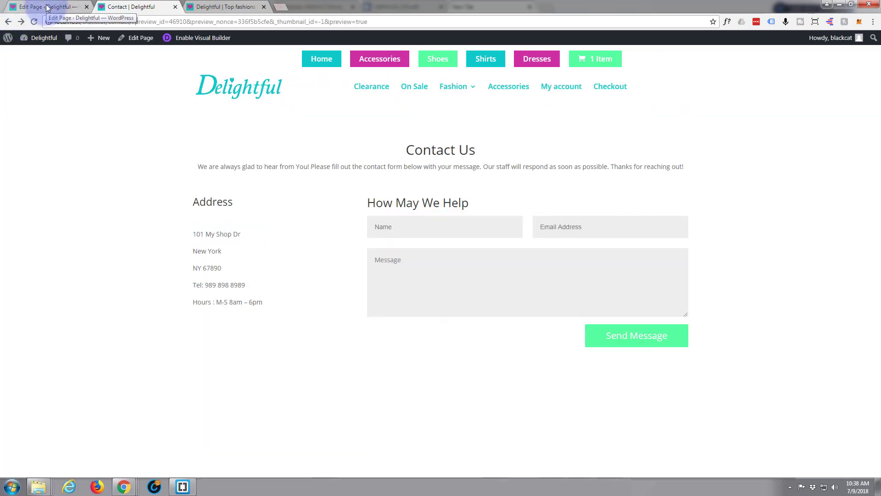
click(48, 8)
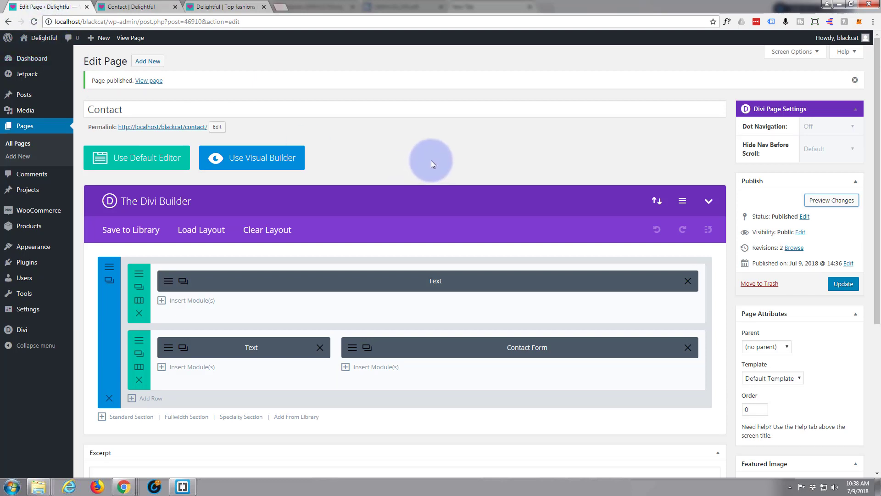
- Set leftblu.jpg from the media library as the first section's background image and save
click(109, 269)
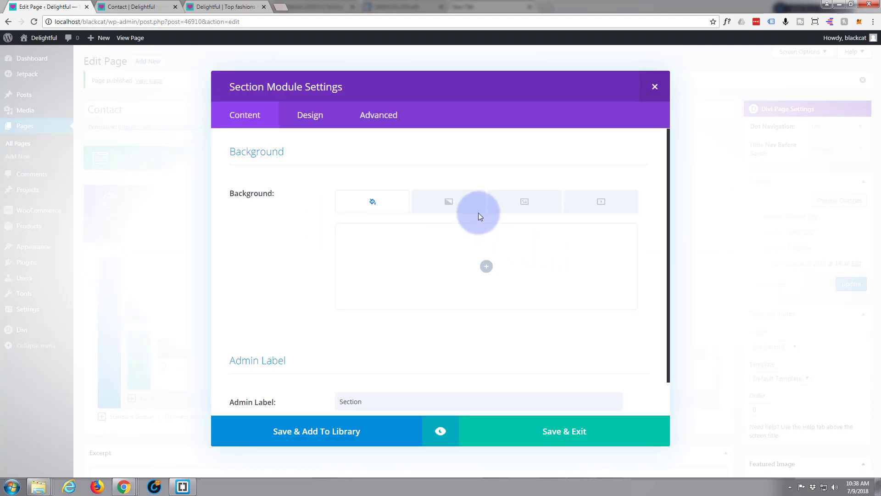
click(528, 204)
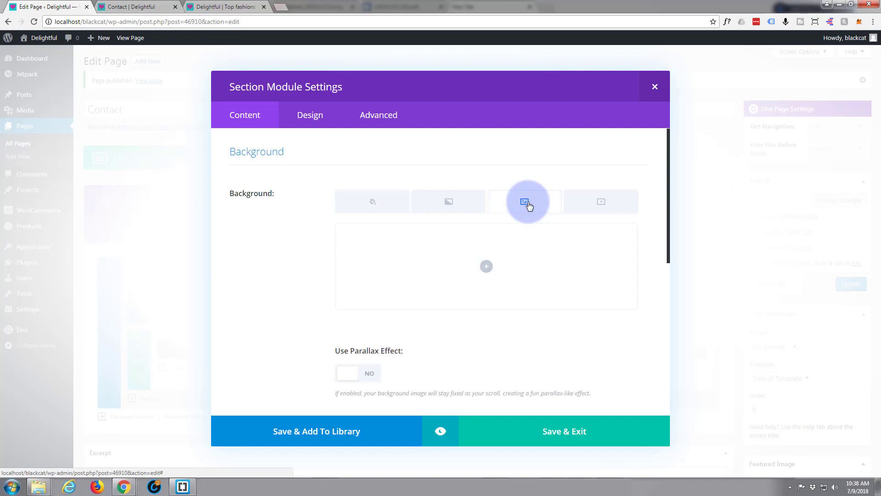
click(486, 267)
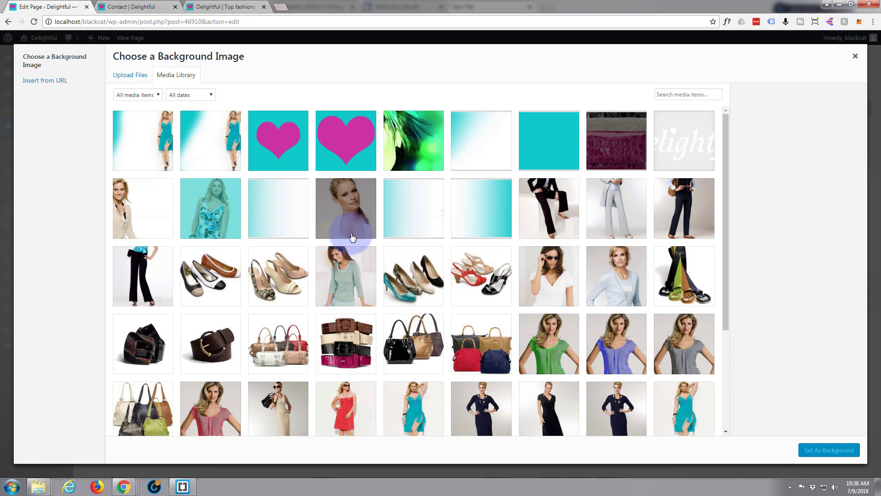
click(491, 159)
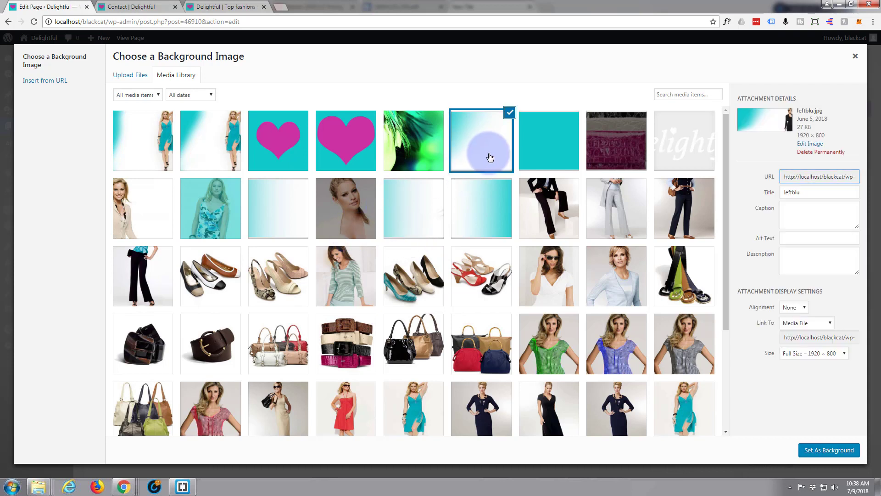
click(828, 450)
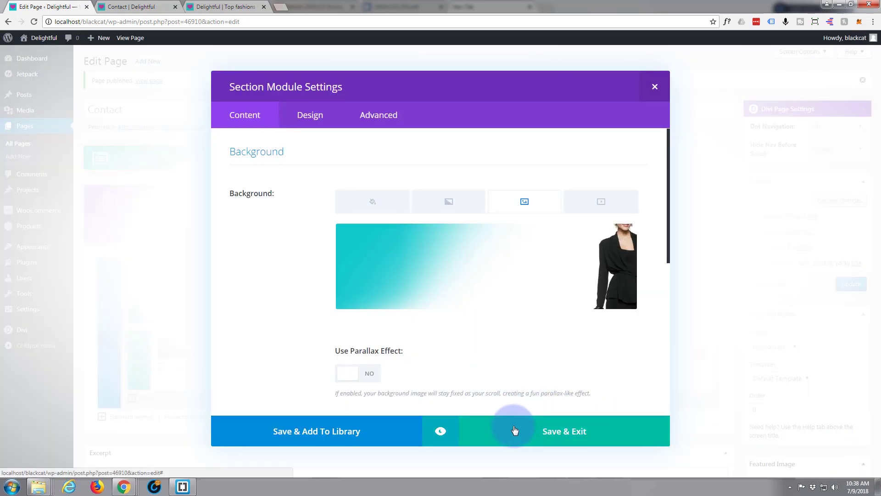
click(567, 437)
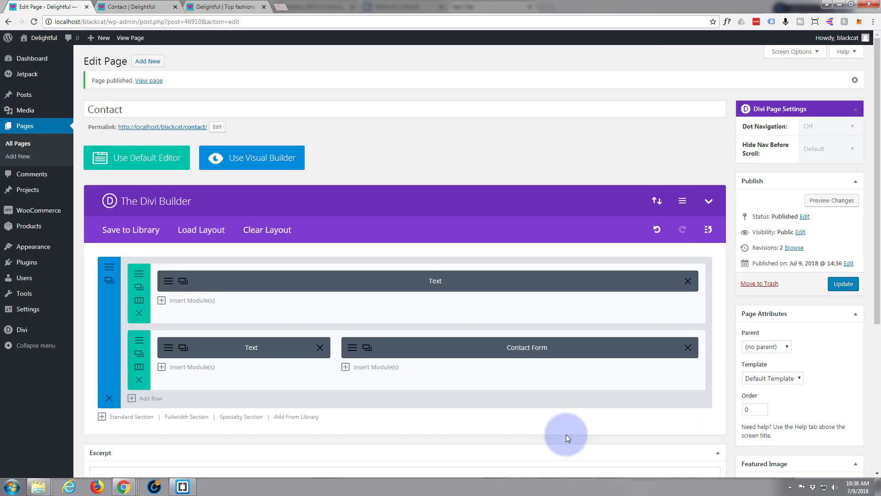
- Add the saved Green Counter layout below the contact section
scroll(209, 307, down, 3)
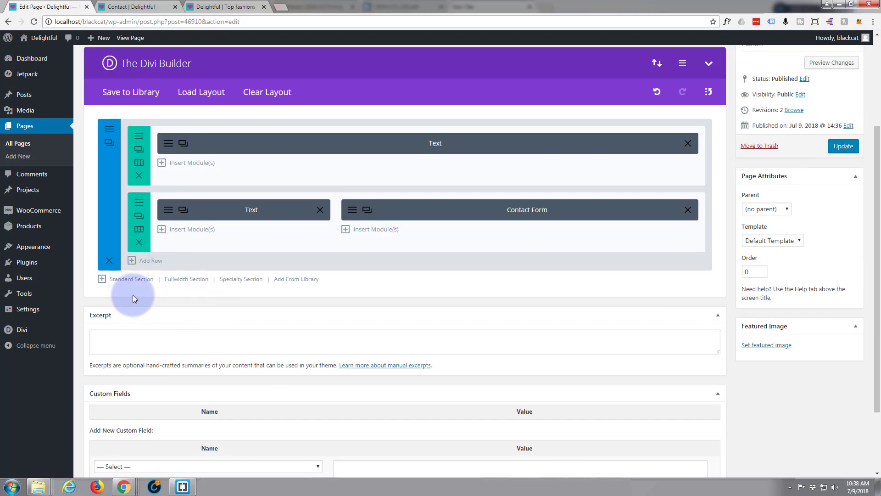
click(299, 279)
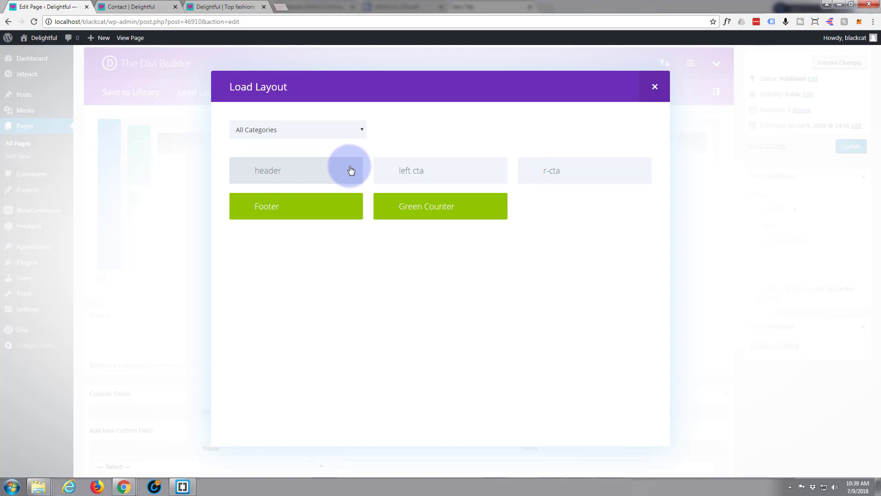
click(423, 206)
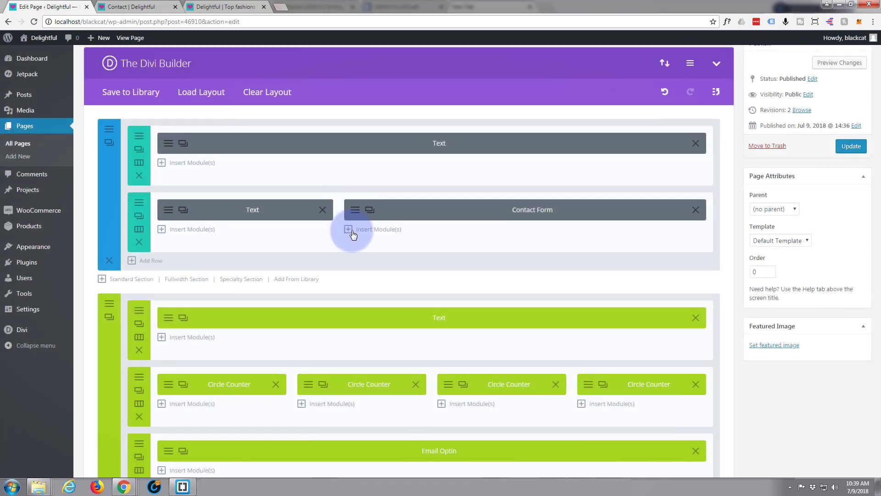
- Add the saved Footer layout at the bottom of the page
scroll(346, 313, down, 7)
scroll(346, 313, down, 1)
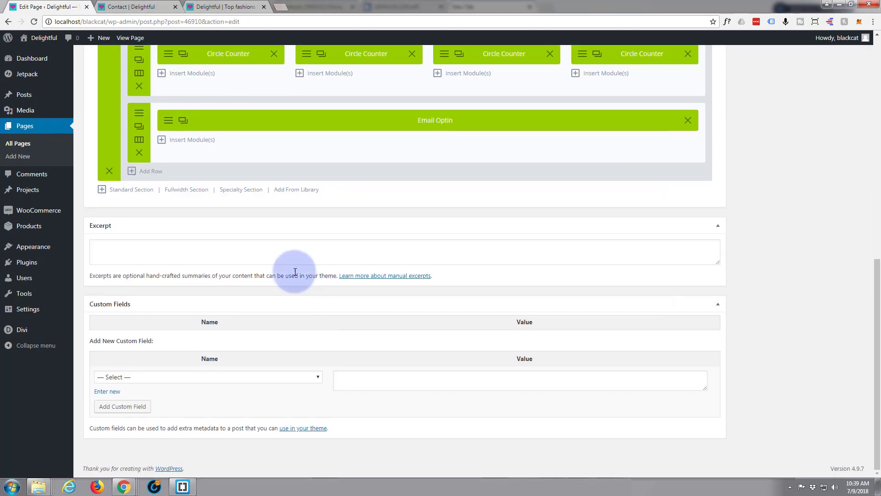
click(298, 190)
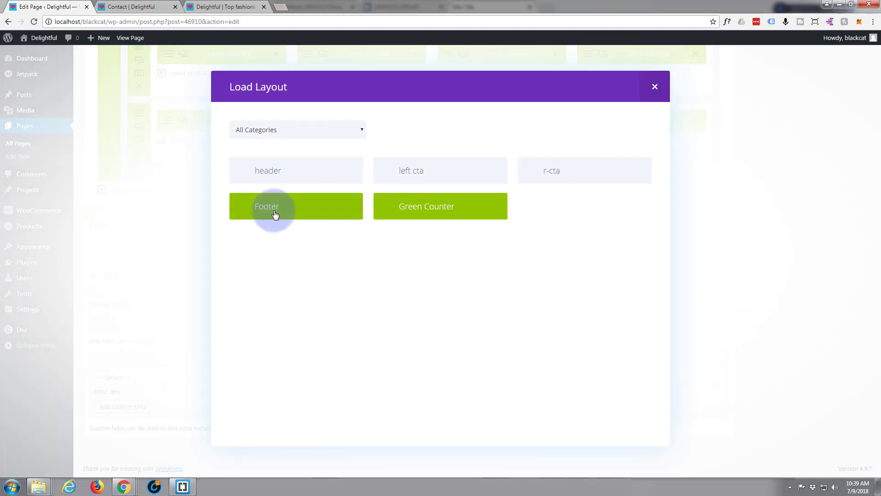
click(274, 207)
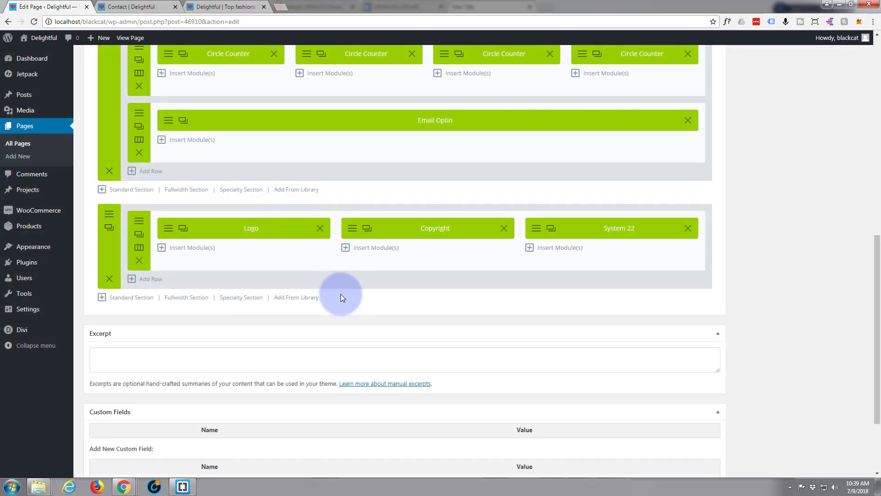
scroll(341, 296, up, 7)
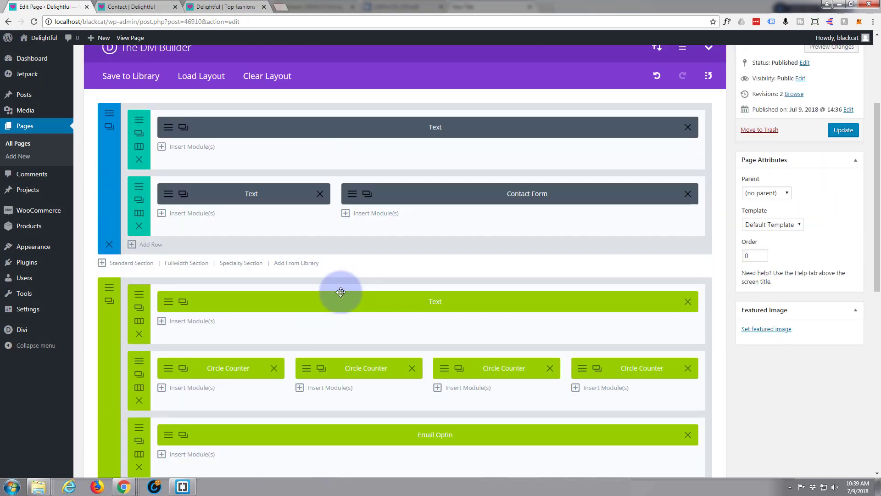
scroll(341, 292, up, 1)
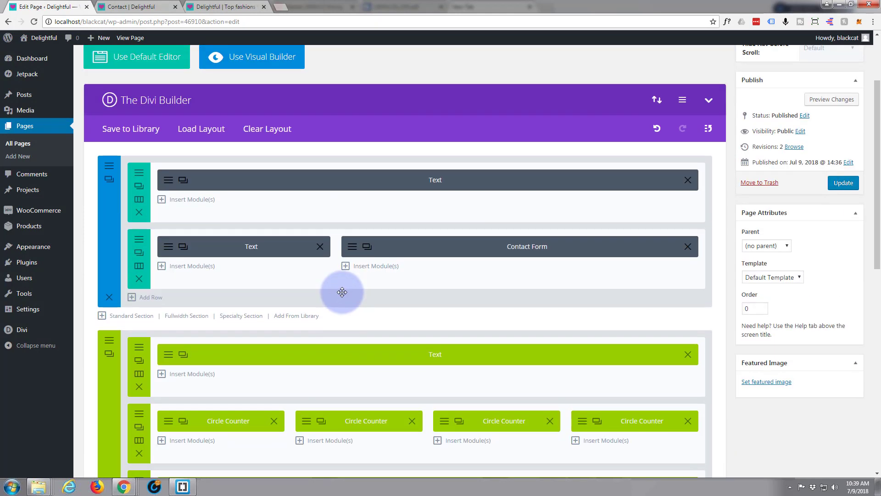
scroll(321, 289, down, 1)
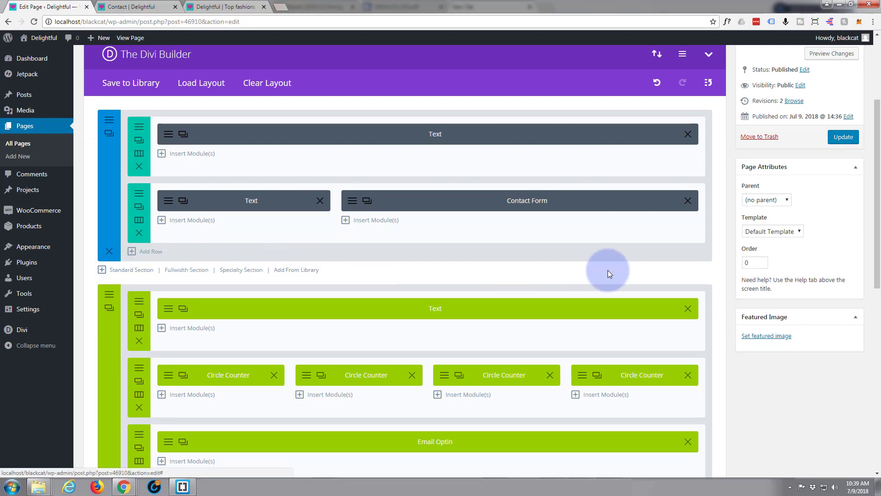
scroll(644, 270, up, 1)
scroll(644, 269, up, 1)
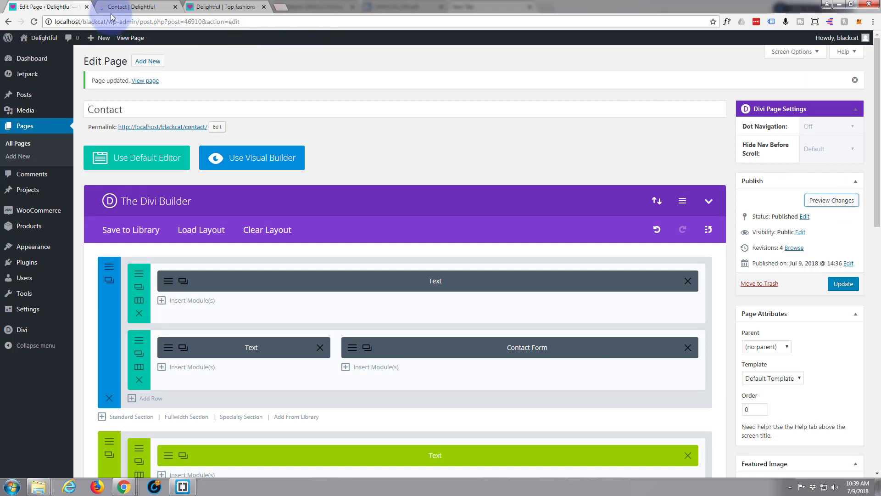
- View the published Contact page and scroll through its sections
click(137, 7)
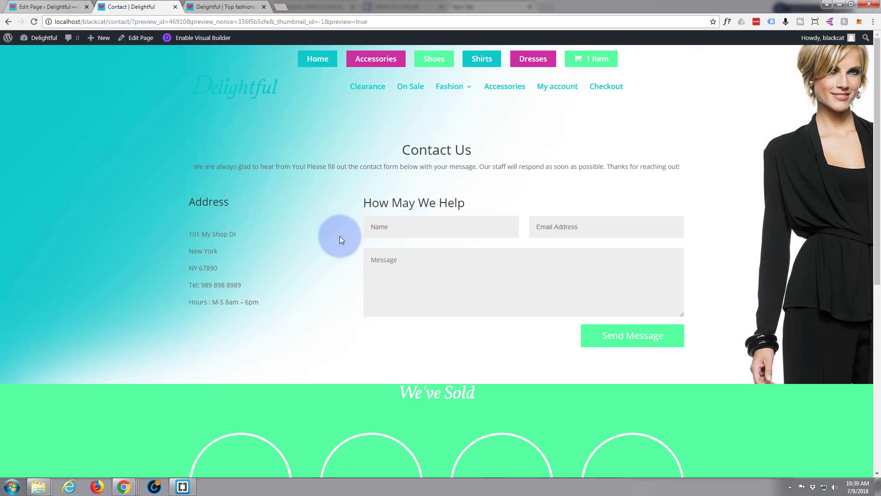
scroll(313, 304, down, 5)
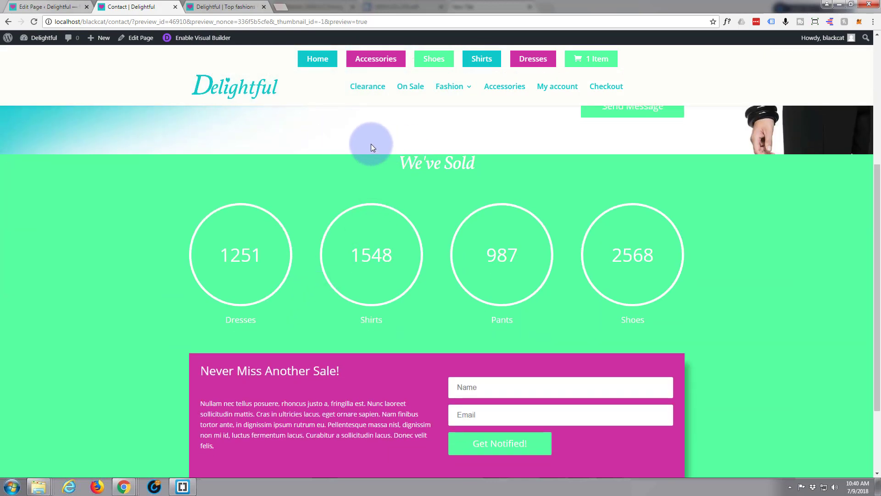
scroll(323, 170, down, 3)
scroll(244, 198, up, 7)
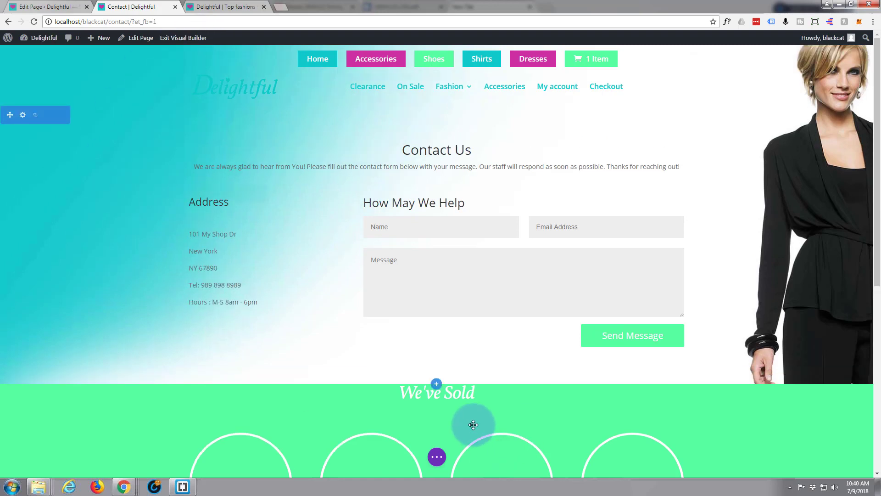
mouse_move(459, 398)
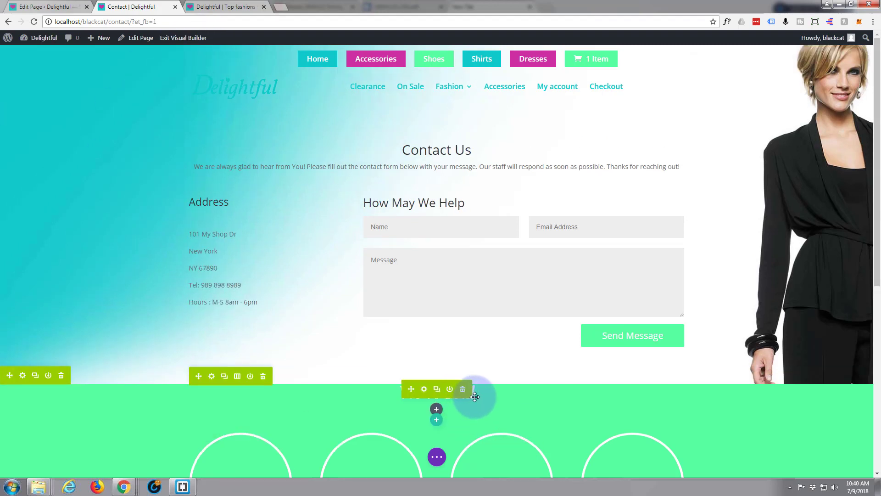
click(425, 391)
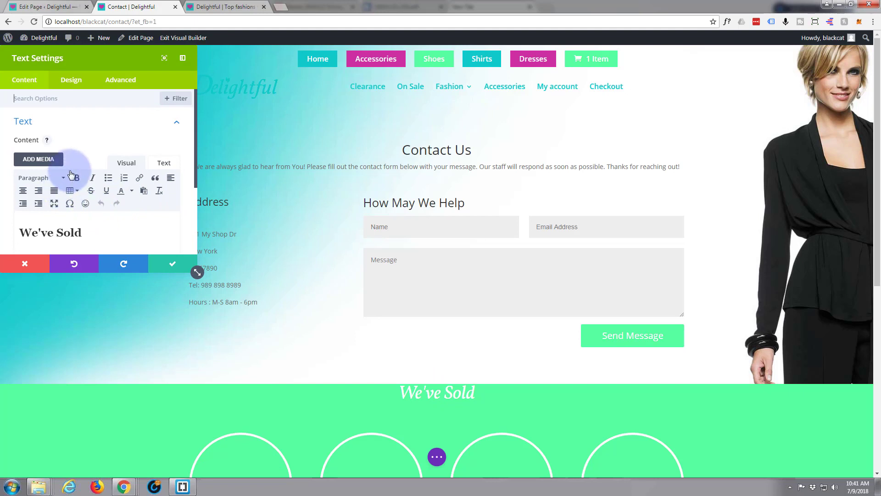
scroll(131, 213, down, 1)
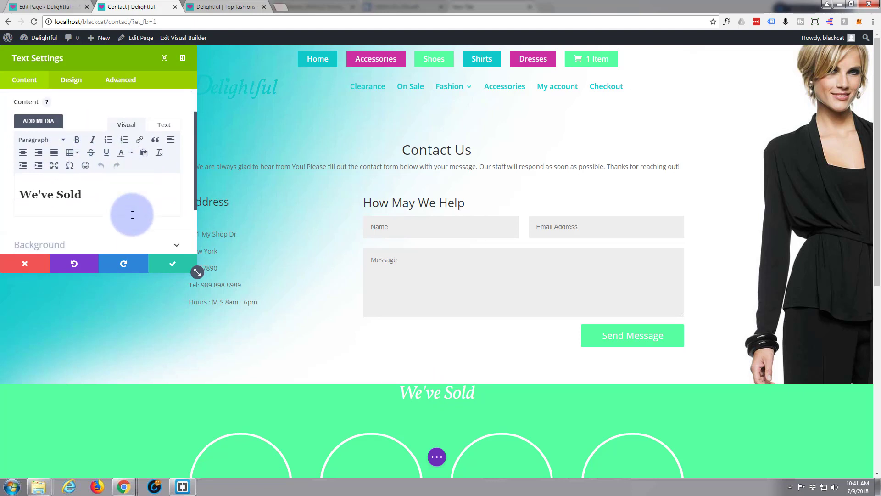
drag(88, 187, 10, 186)
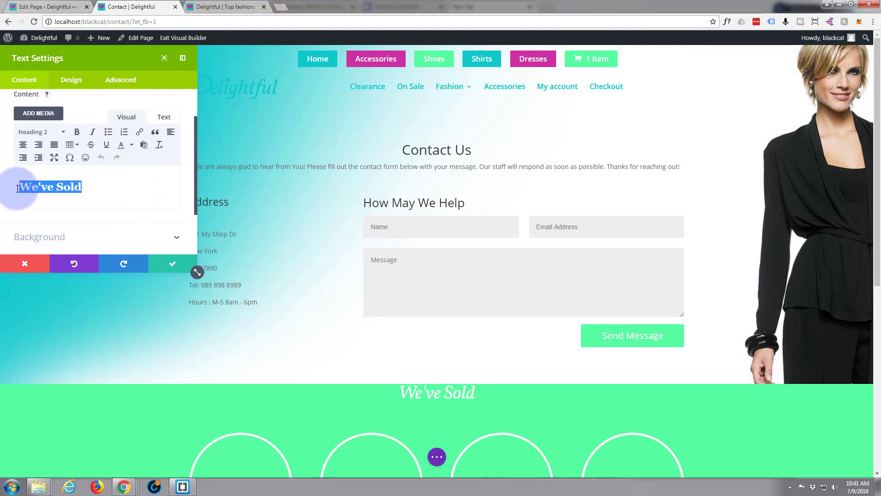
scroll(99, 197, up, 1)
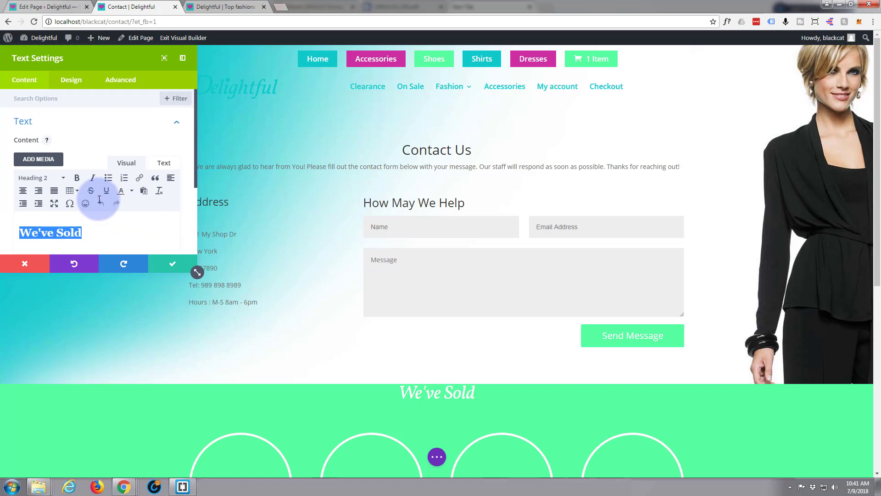
click(71, 80)
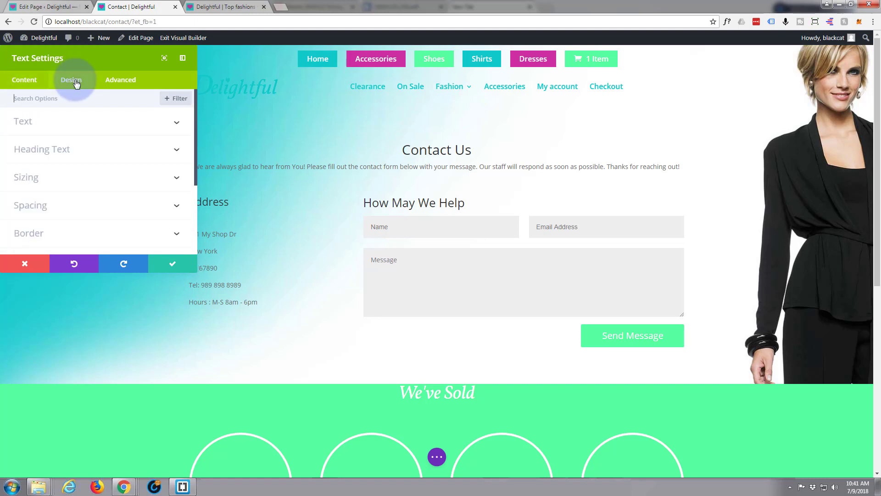
click(168, 151)
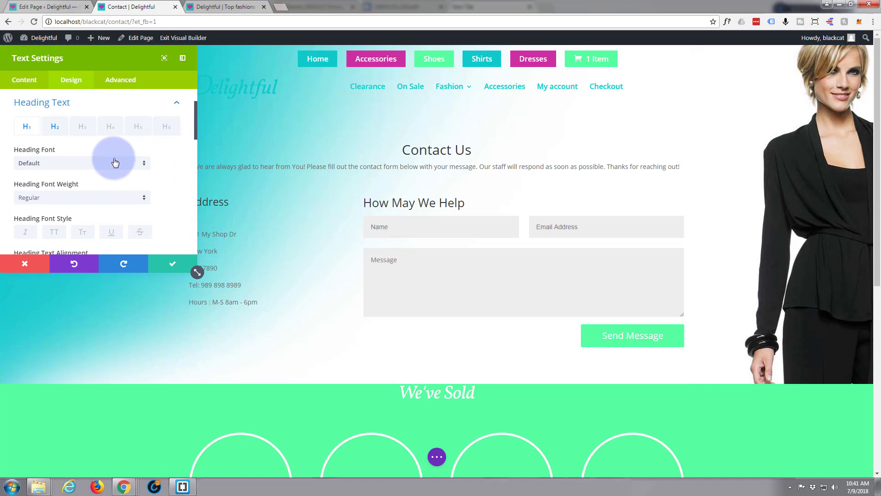
click(55, 129)
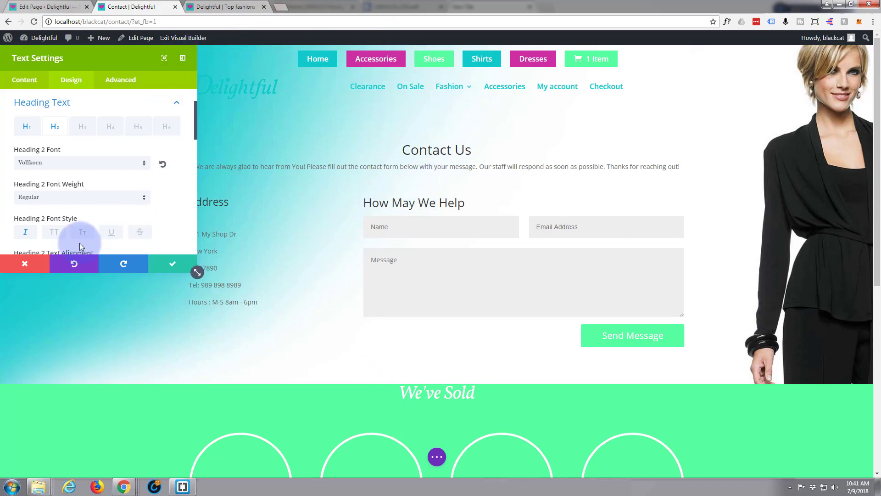
click(29, 264)
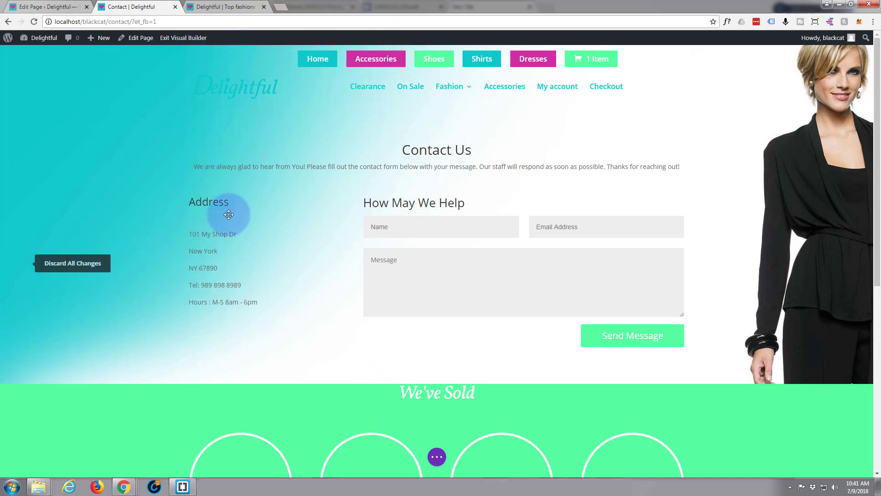
- Set the Contact Us heading font to Vollkorn in its Heading Text design options
mouse_move(454, 146)
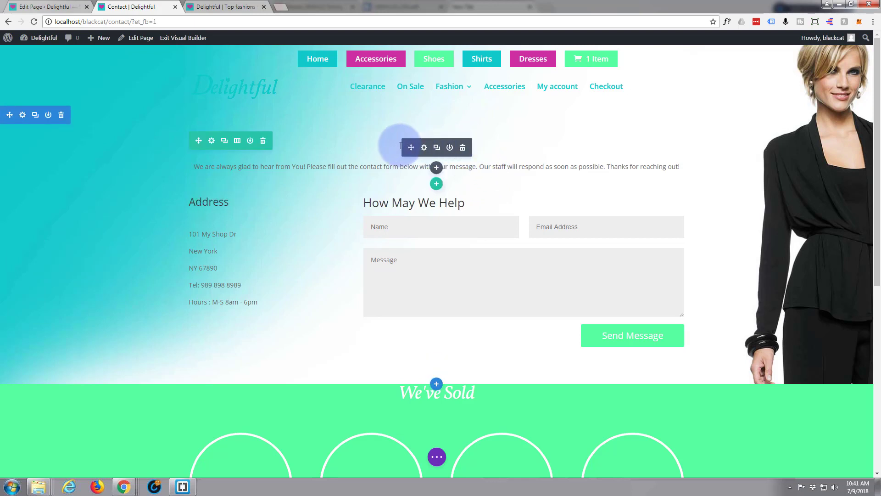
click(424, 147)
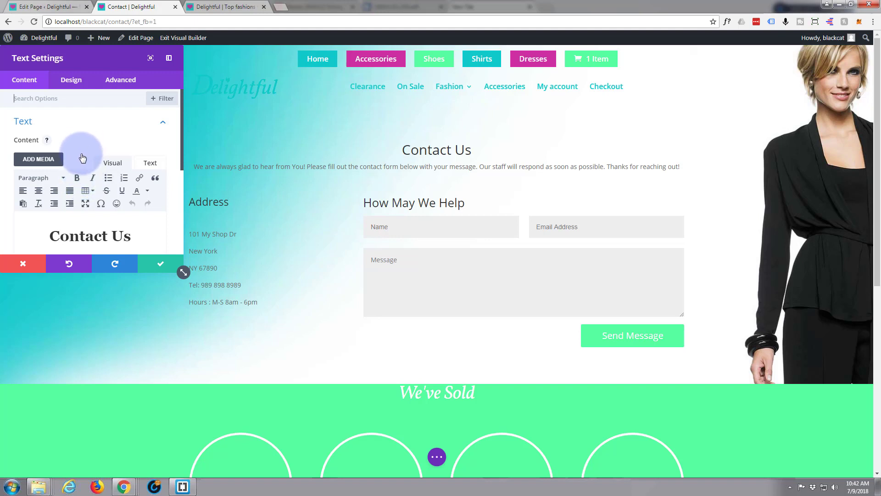
click(72, 79)
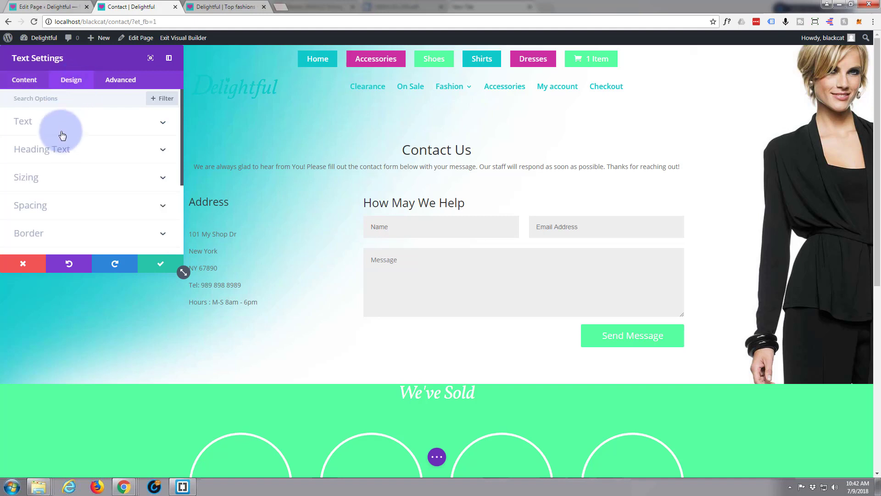
click(163, 150)
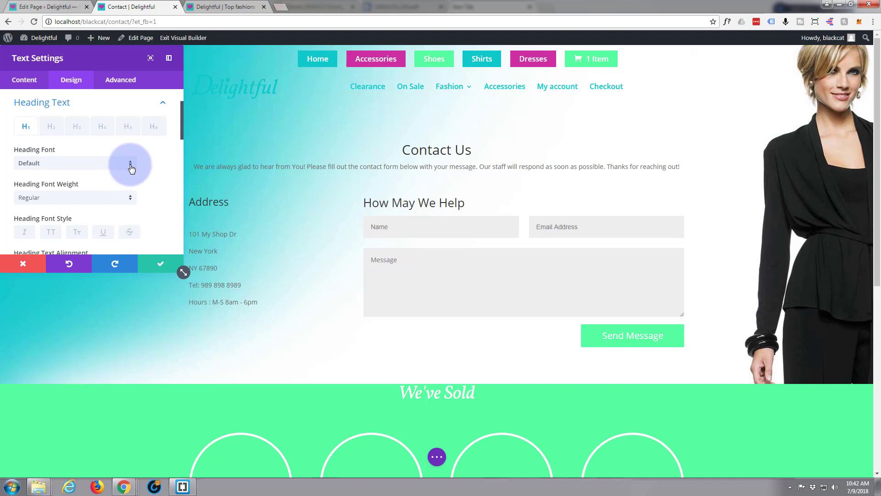
click(64, 164)
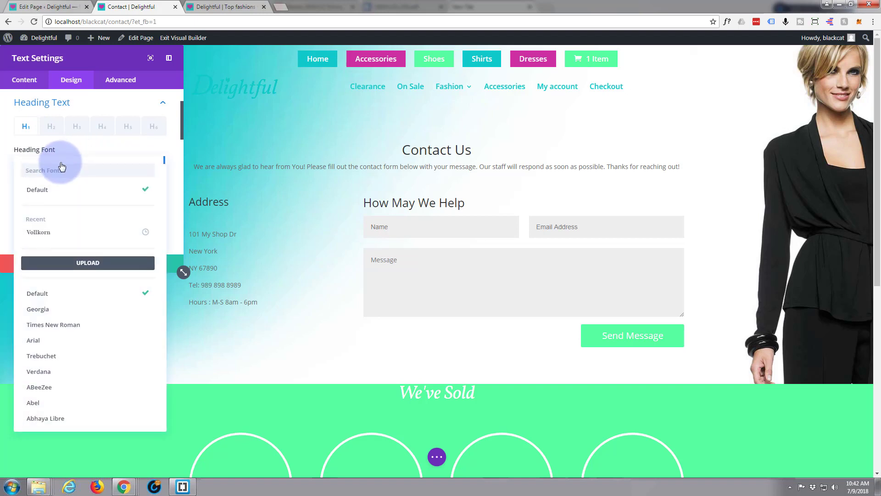
text(volk)
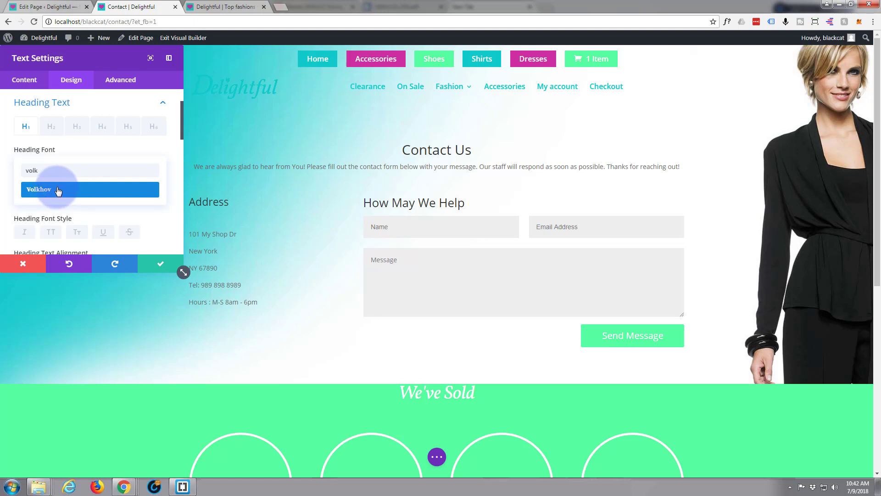
key(BackSpace)
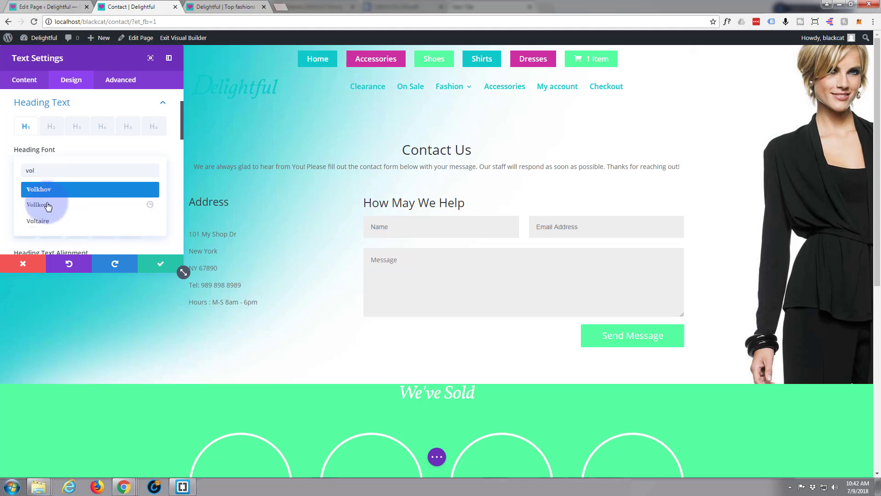
click(48, 205)
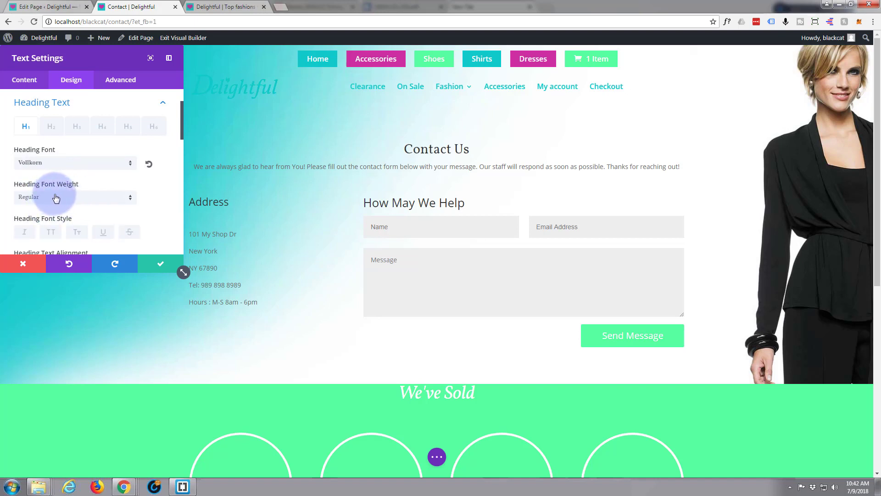
- Colour the Contact Us heading #10caca and save the module settings
scroll(177, 139, down, 3)
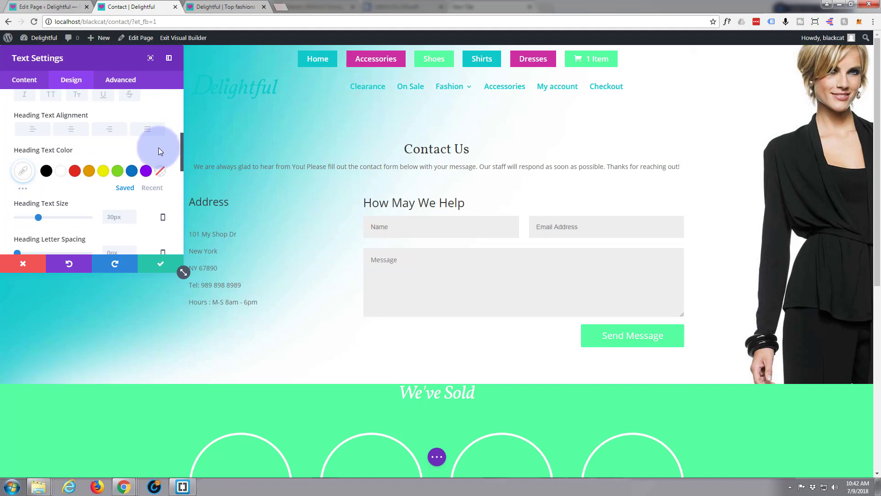
click(27, 175)
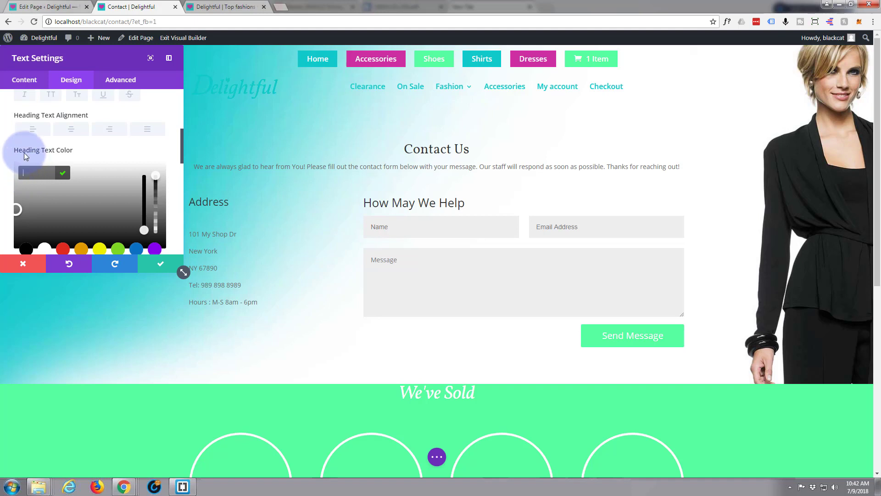
text(10caca)
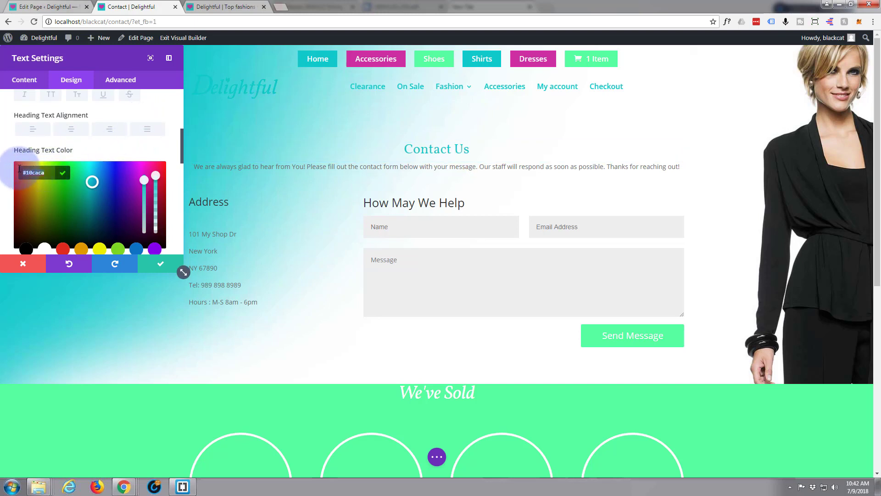
click(162, 266)
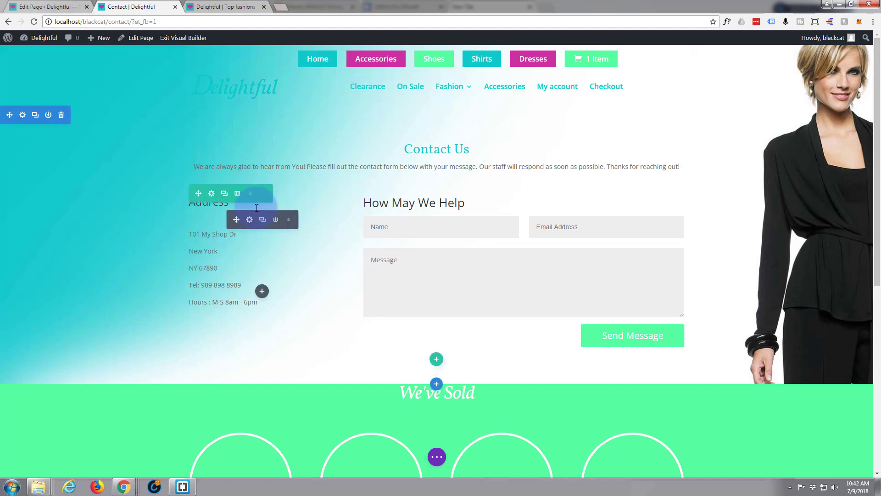
mouse_move(205, 205)
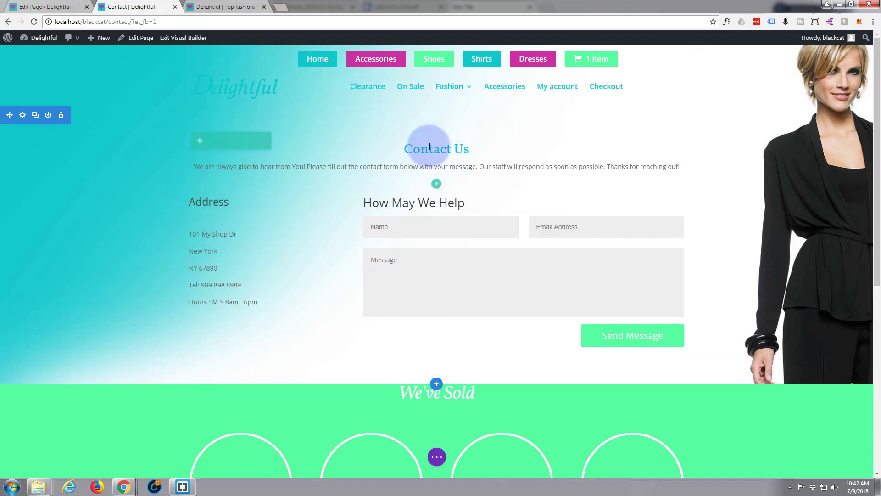
mouse_move(440, 151)
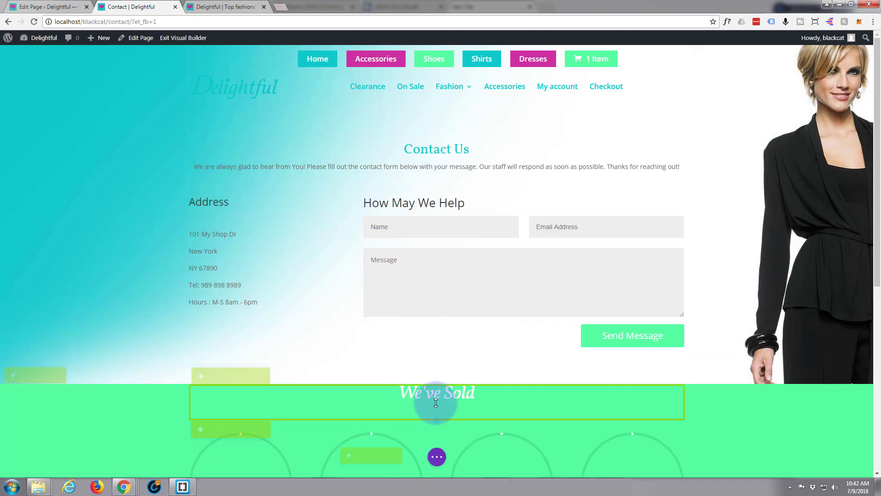
mouse_move(436, 402)
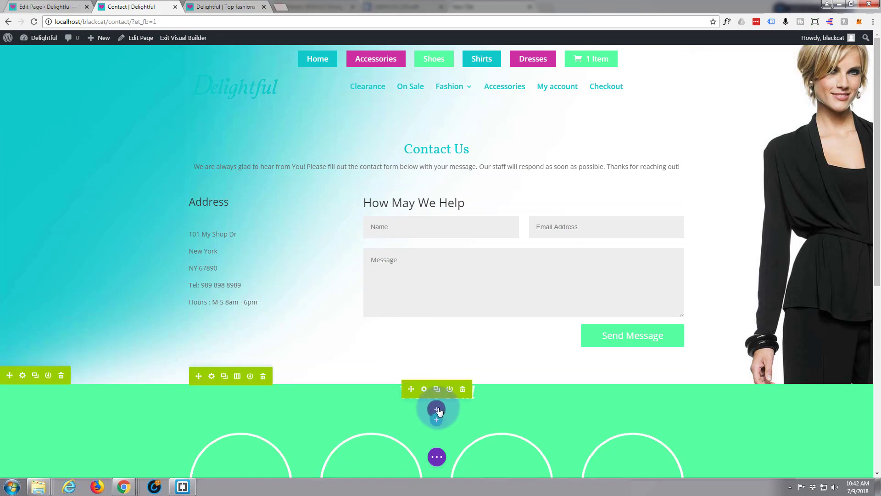
click(413, 387)
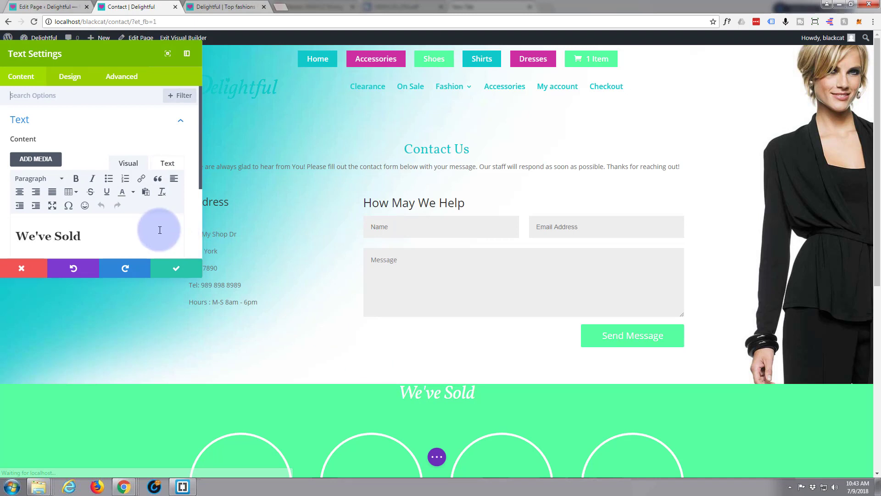
click(71, 80)
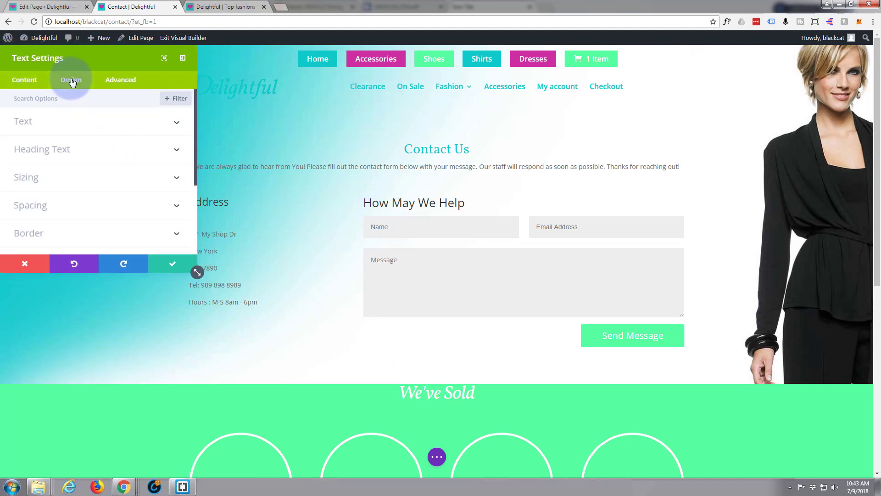
click(157, 151)
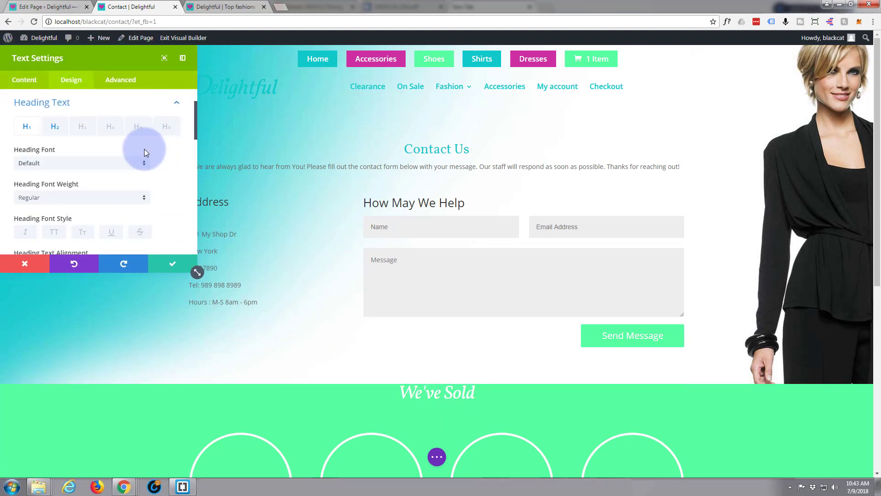
click(55, 129)
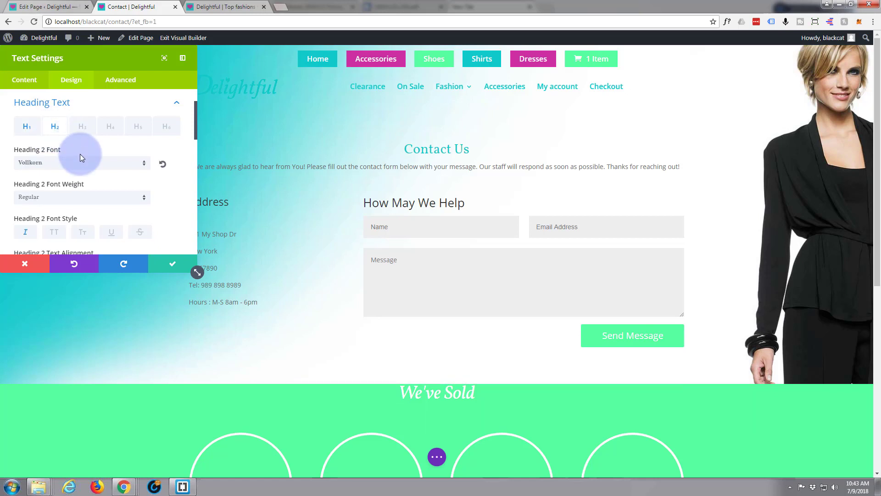
scroll(87, 163, down, 1)
scroll(89, 158, down, 2)
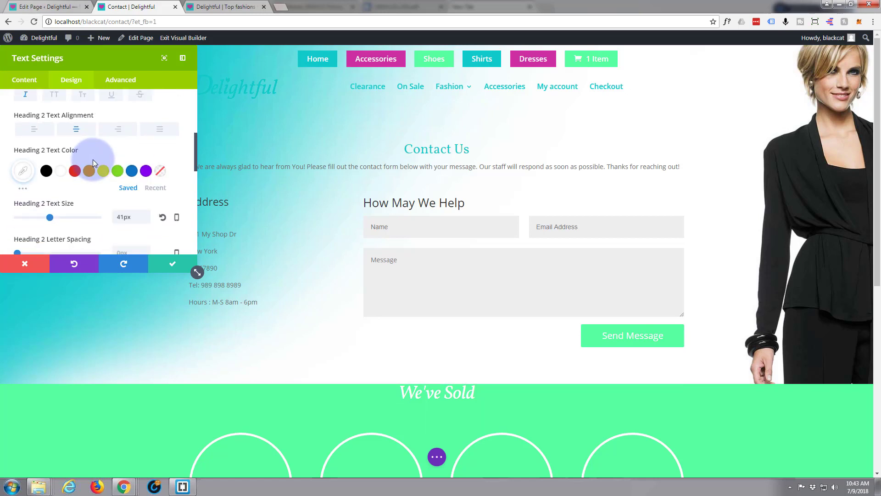
scroll(94, 159, up, 4)
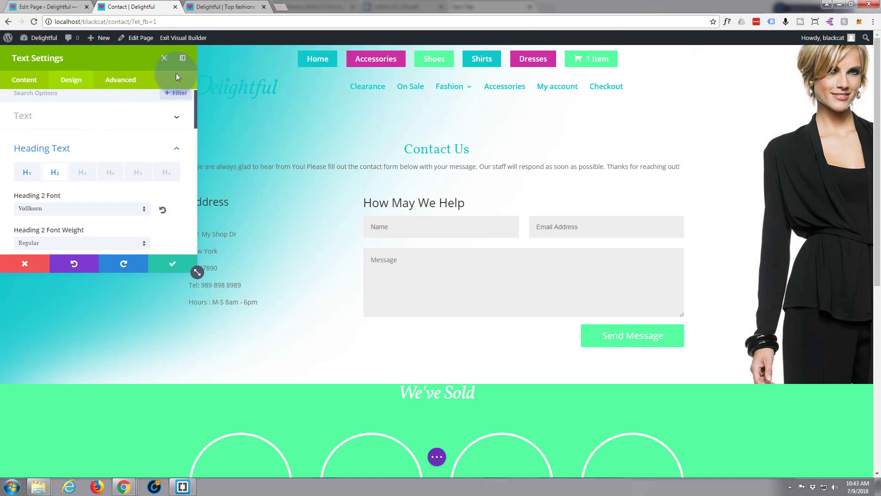
click(38, 270)
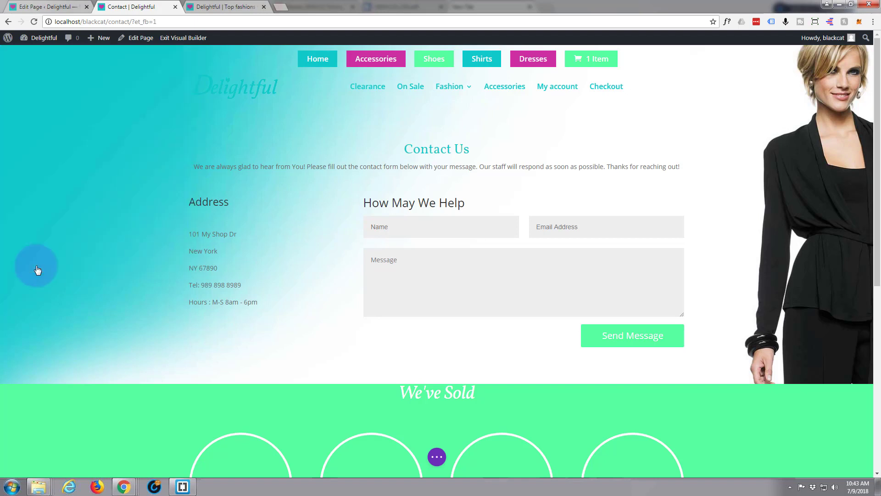
- Set the Contact Us heading's font weight to Bold in its Heading Text options
mouse_move(445, 149)
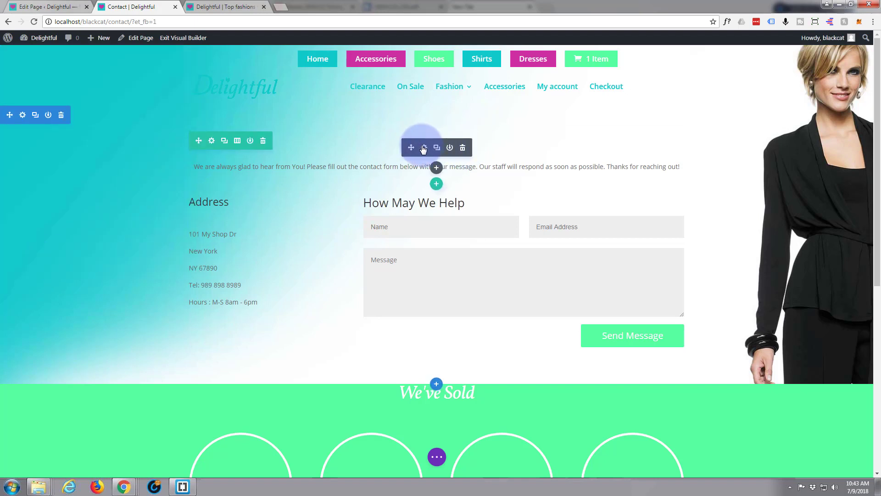
click(424, 148)
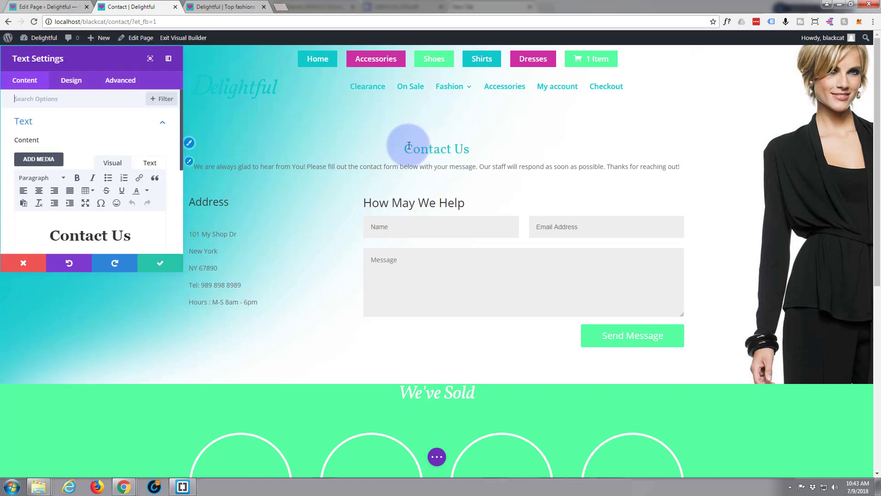
click(62, 81)
click(162, 151)
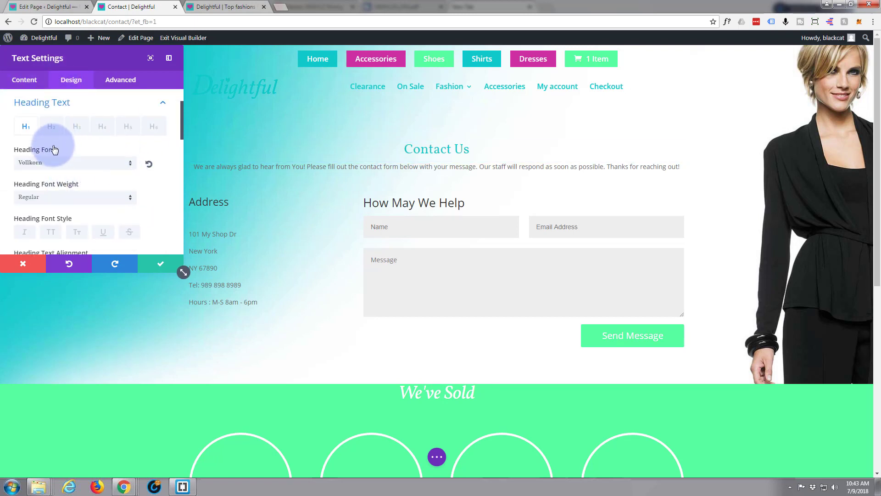
scroll(76, 173, down, 1)
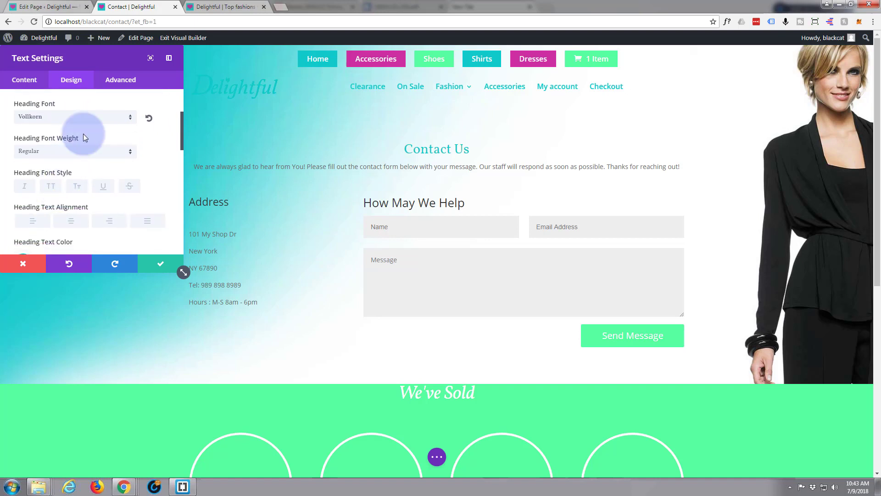
click(130, 155)
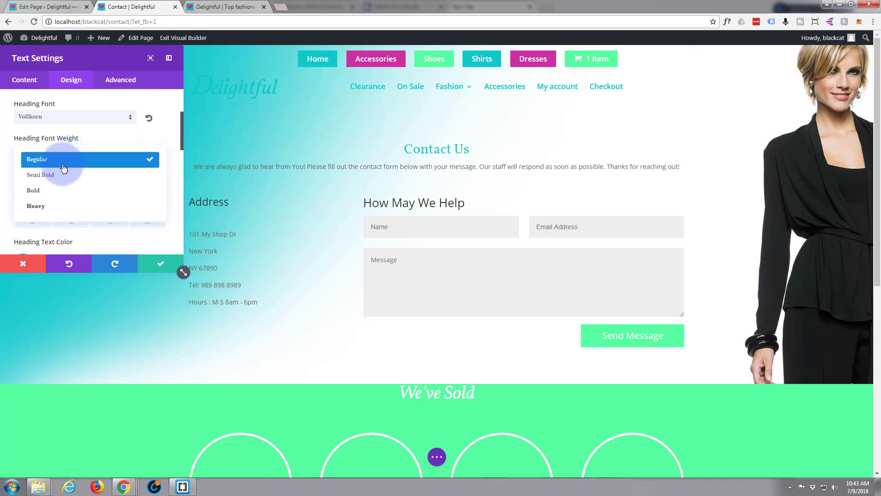
click(51, 192)
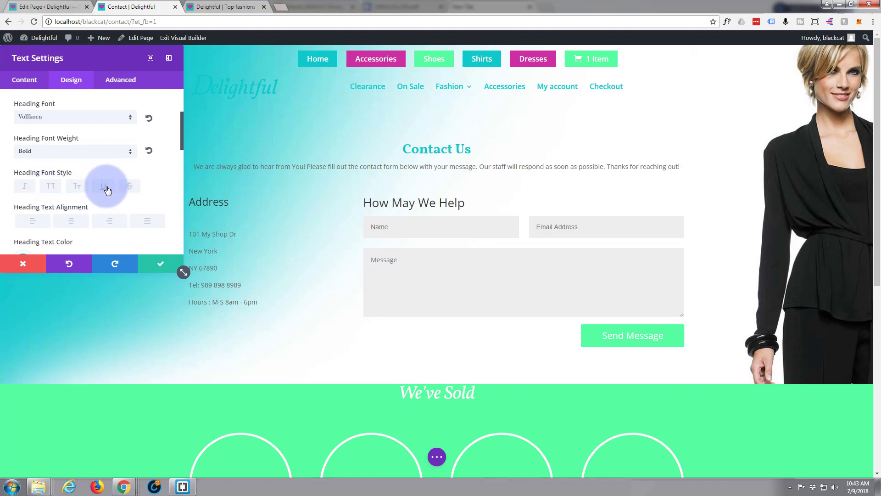
- Make the heading 41px and italic, return its weight to Regular, and save
scroll(100, 185, down, 1)
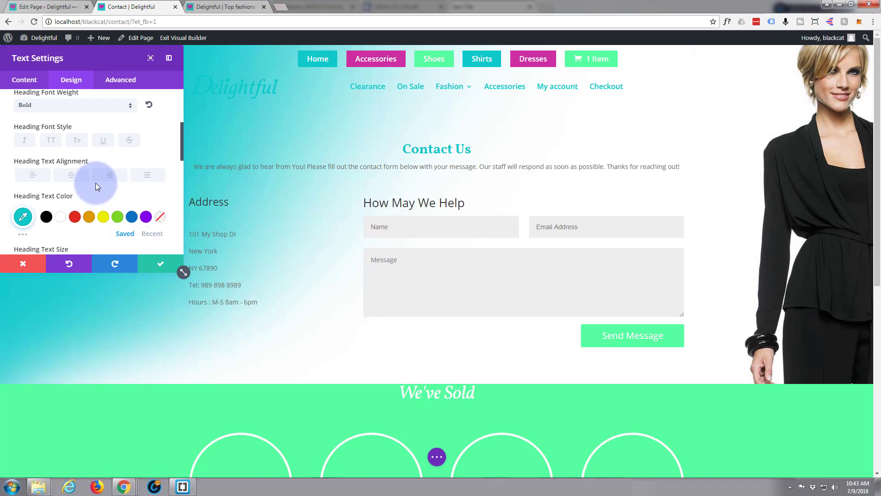
scroll(96, 183, down, 2)
double_click(115, 171)
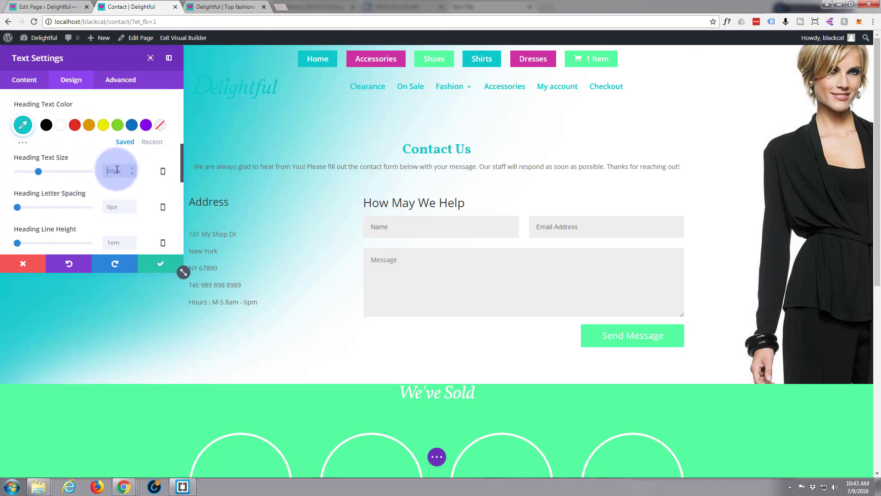
text(41px)
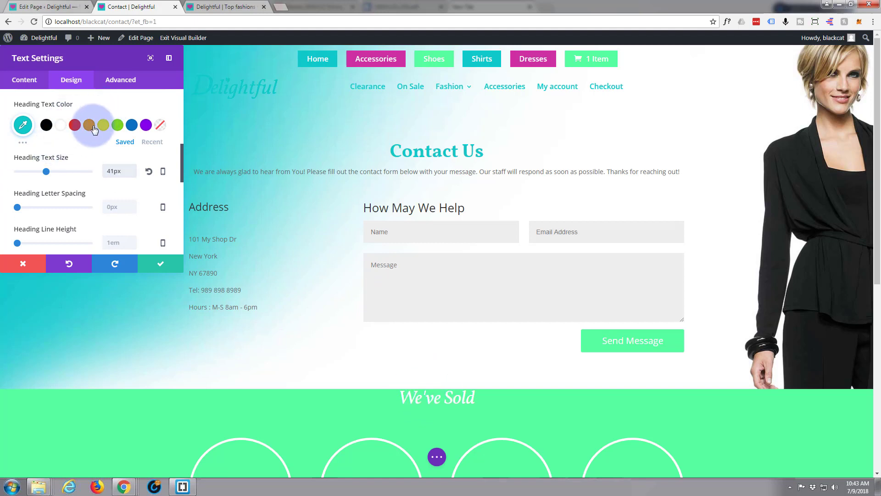
scroll(106, 107, up, 4)
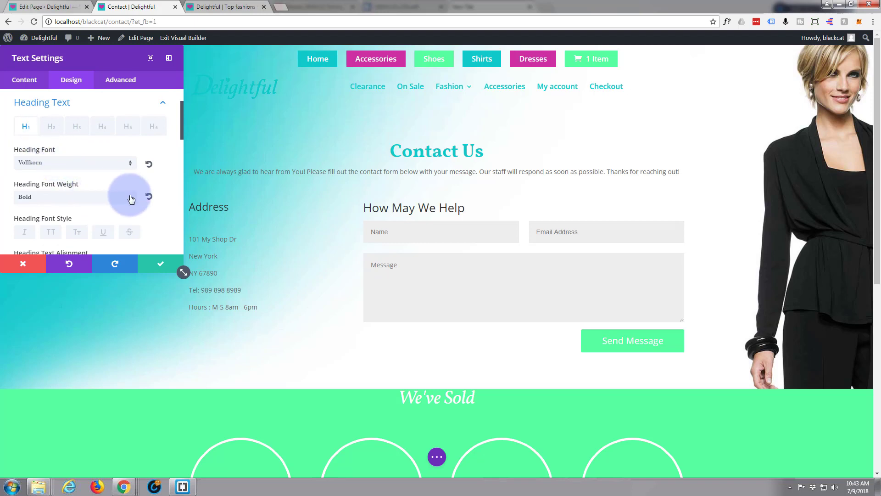
click(34, 234)
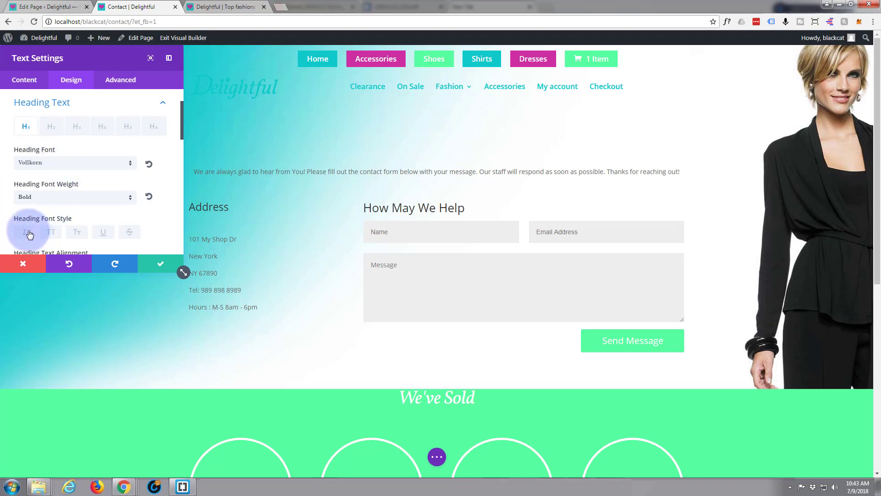
click(128, 197)
click(62, 208)
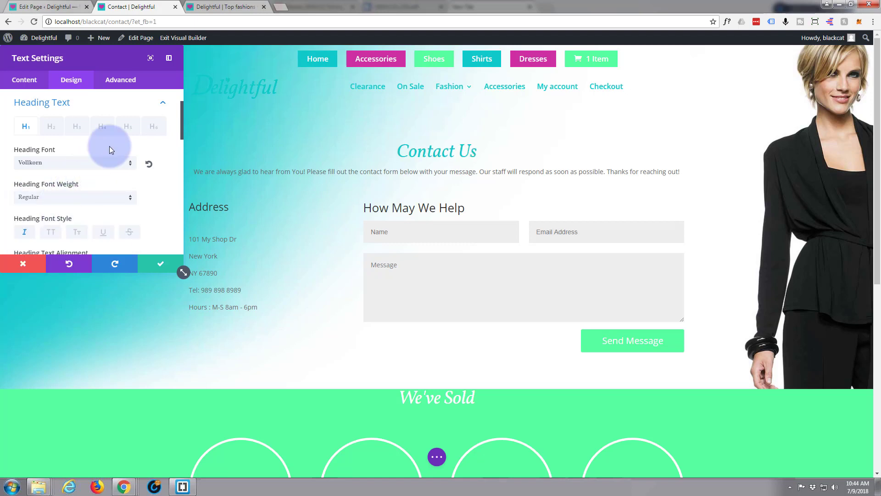
click(156, 266)
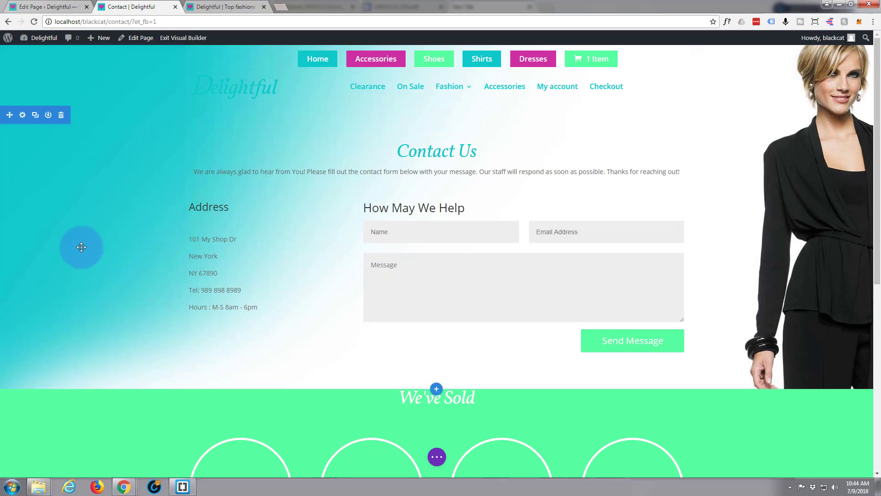
- Turn the Address text in the left module into a Heading 1
mouse_move(211, 203)
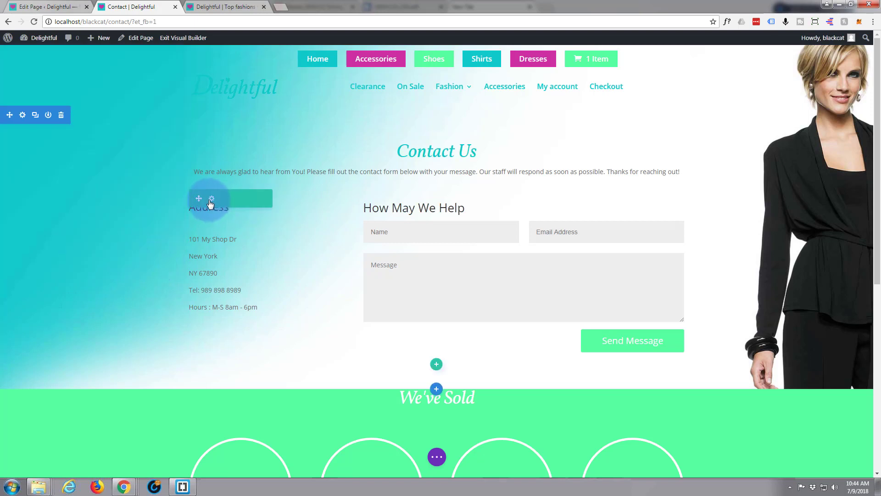
mouse_move(239, 227)
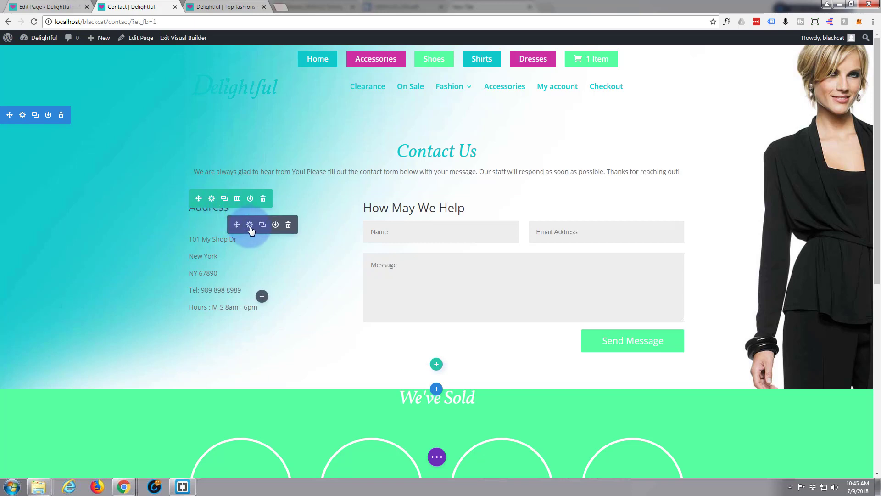
click(250, 225)
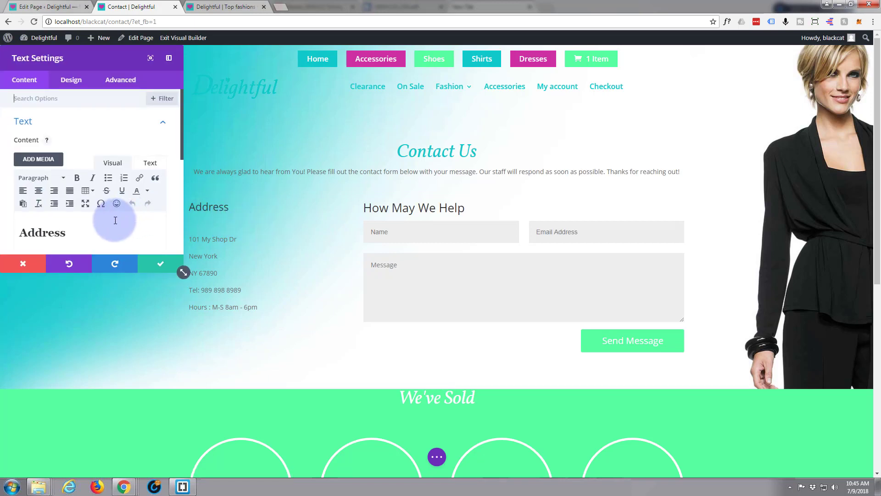
drag(116, 220, 13, 229)
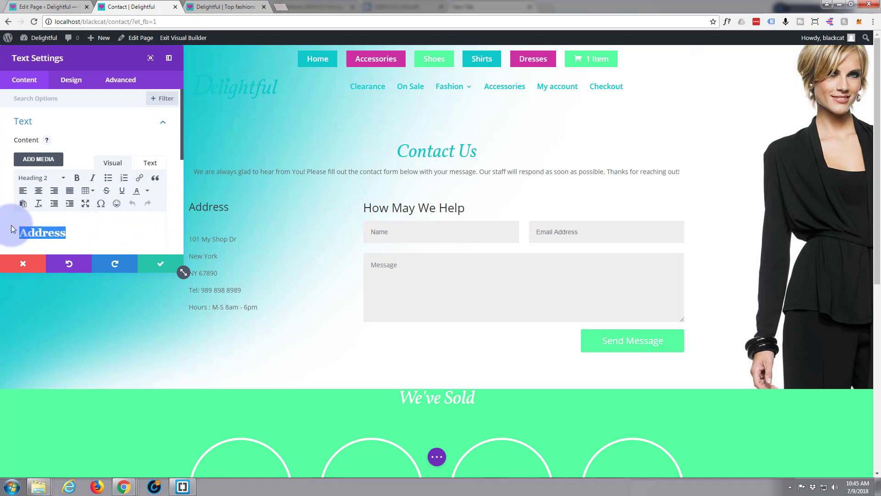
click(64, 178)
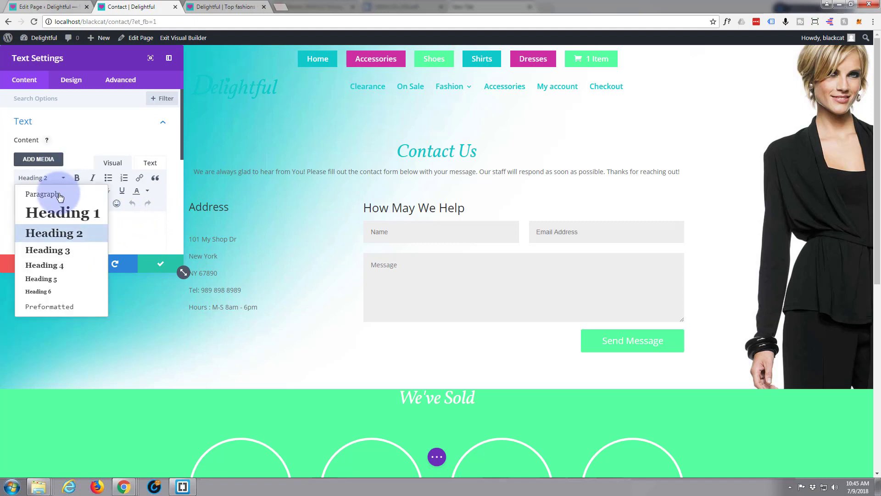
click(64, 215)
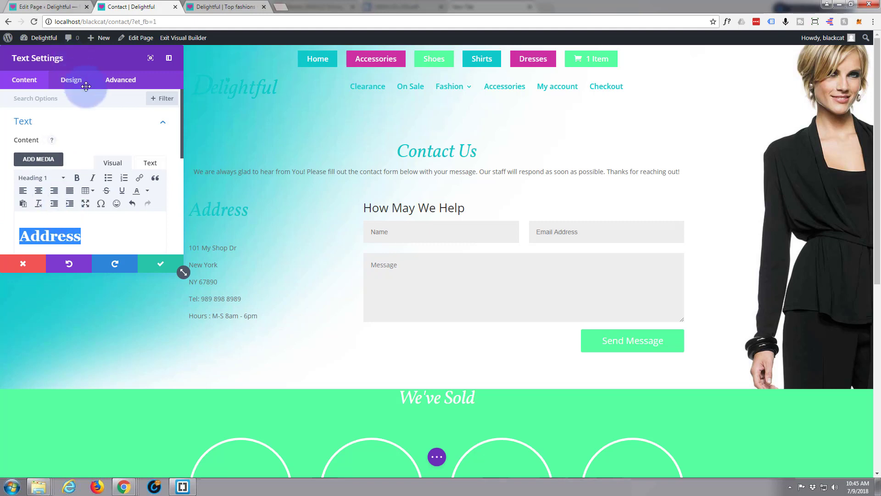
- Check the Address module's Heading Text design options and save the styling
click(72, 82)
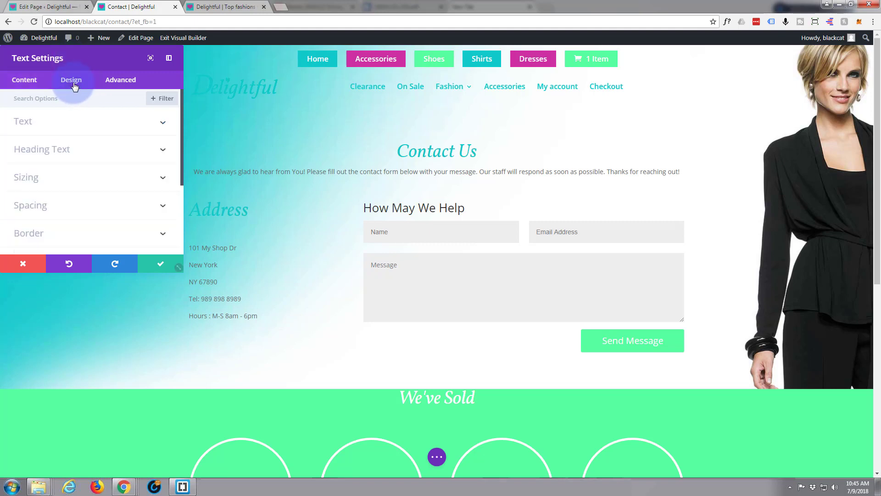
click(143, 151)
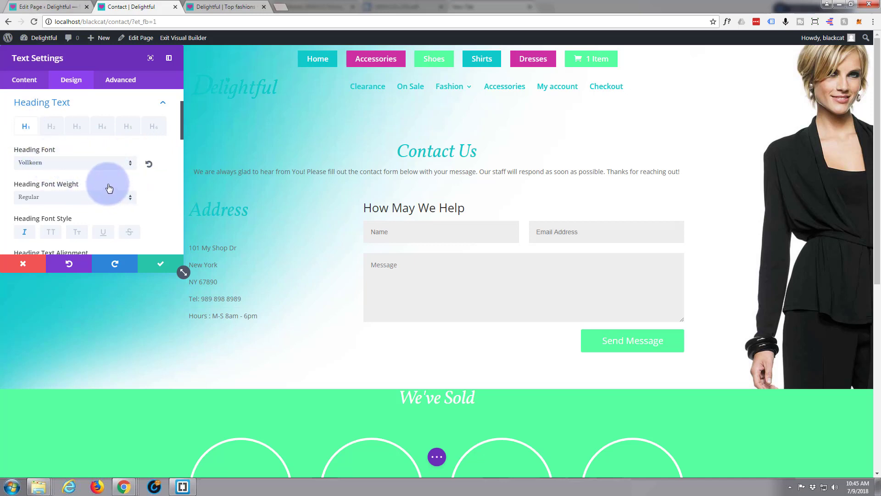
scroll(57, 210, down, 1)
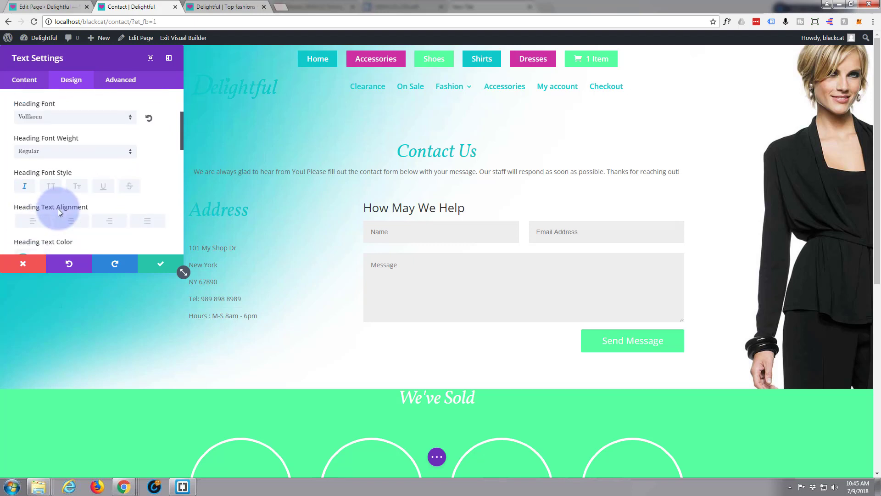
scroll(57, 209, down, 1)
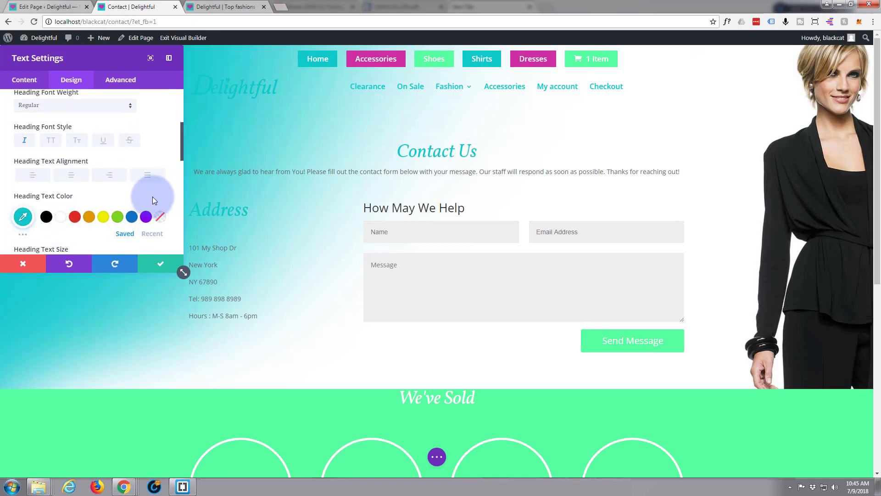
click(159, 268)
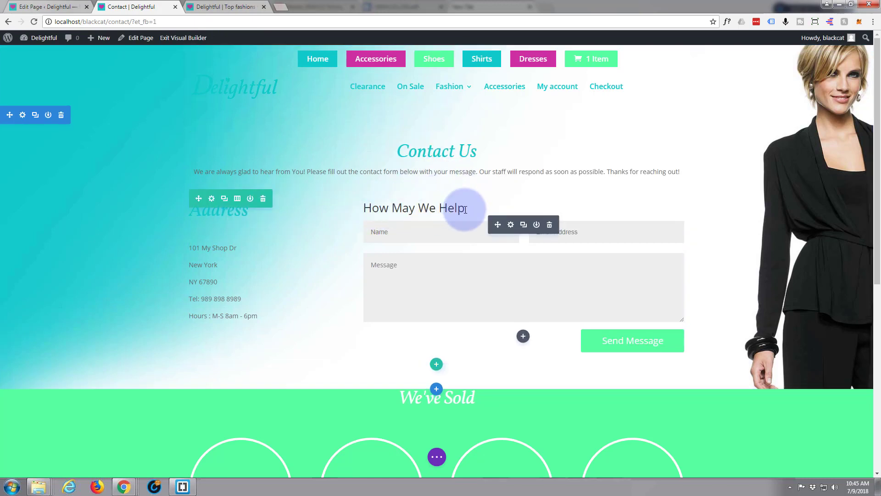
- Set the contact form title font to Vollkorn in italic style
click(511, 225)
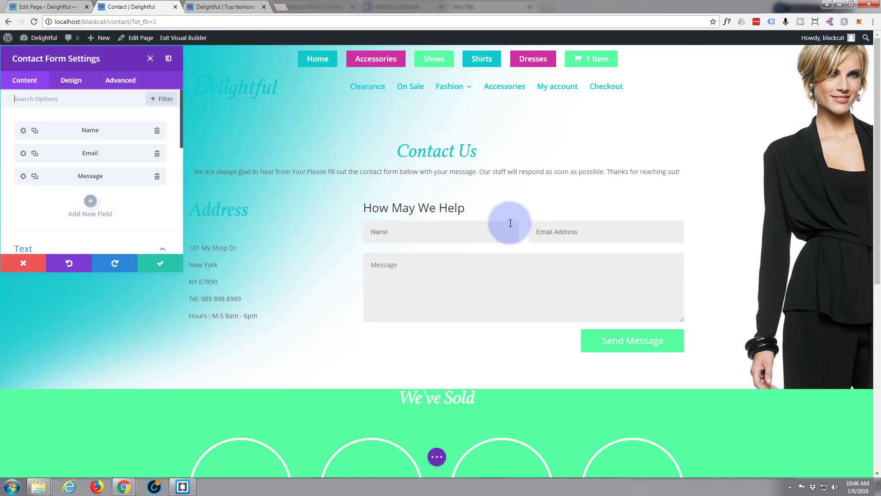
click(71, 81)
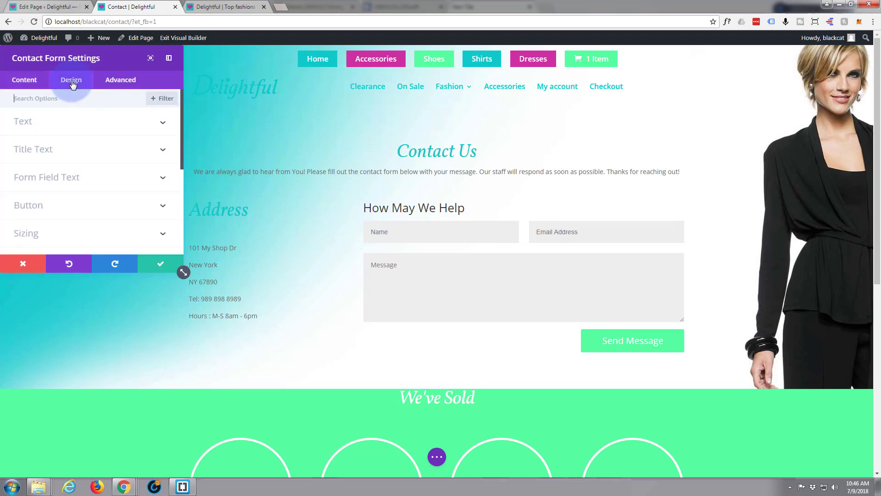
click(76, 149)
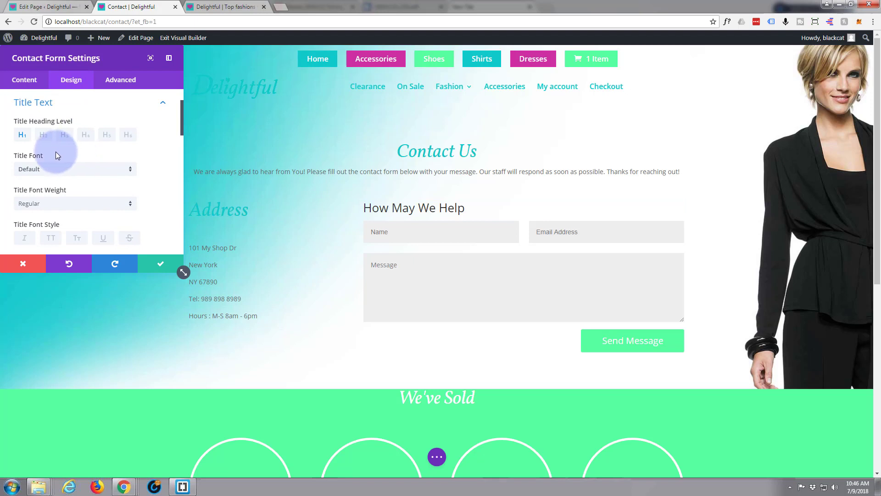
click(100, 169)
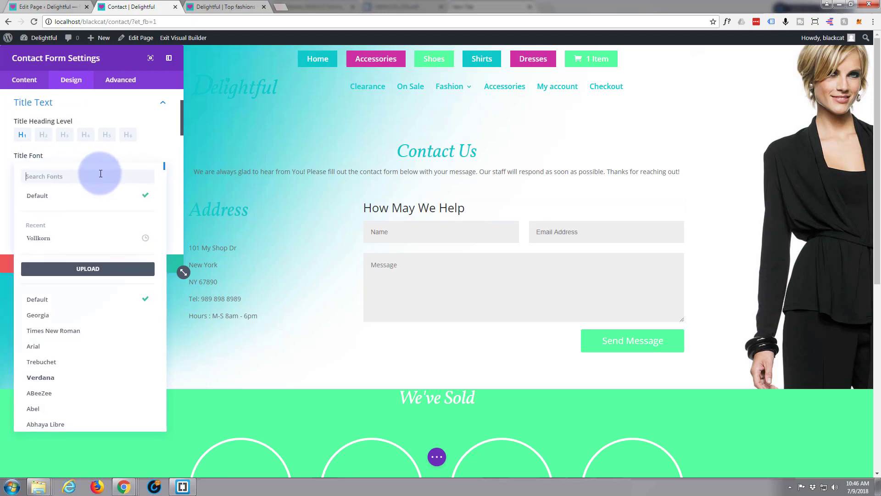
text(vol)
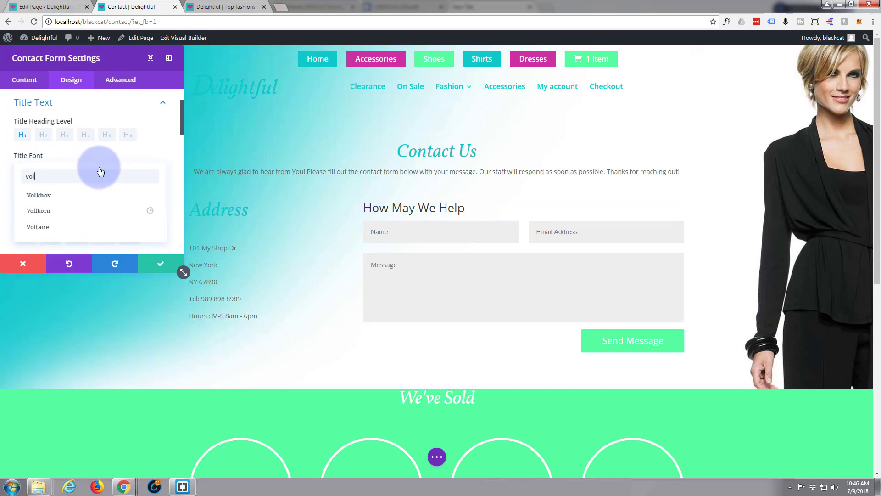
click(44, 212)
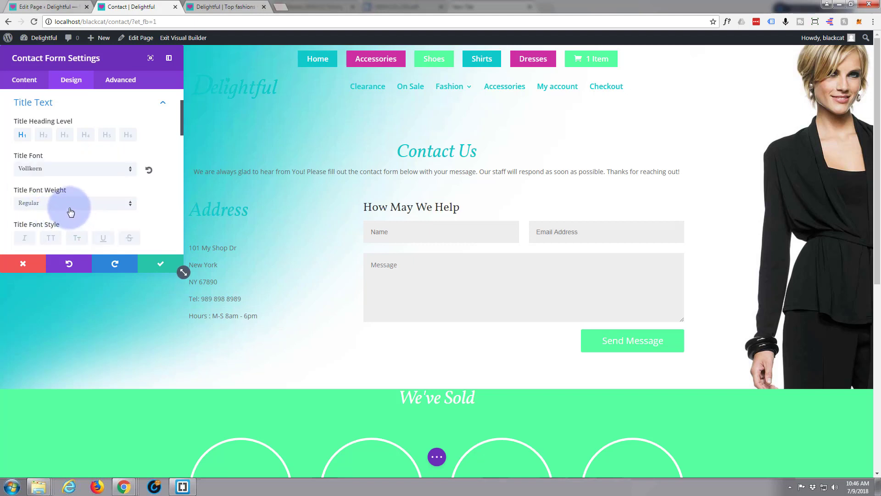
scroll(55, 209, down, 1)
click(24, 190)
- Colour the form title #10caca, size it 42px, and save the form settings
scroll(29, 195, down, 2)
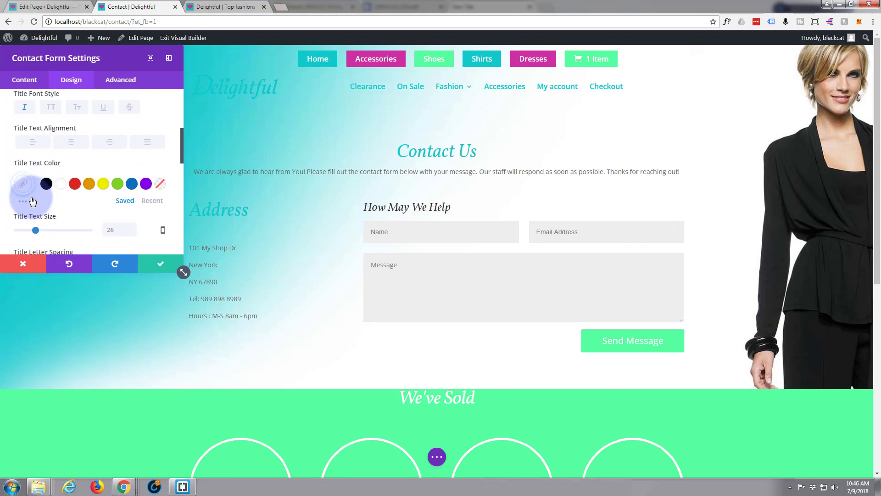
click(24, 183)
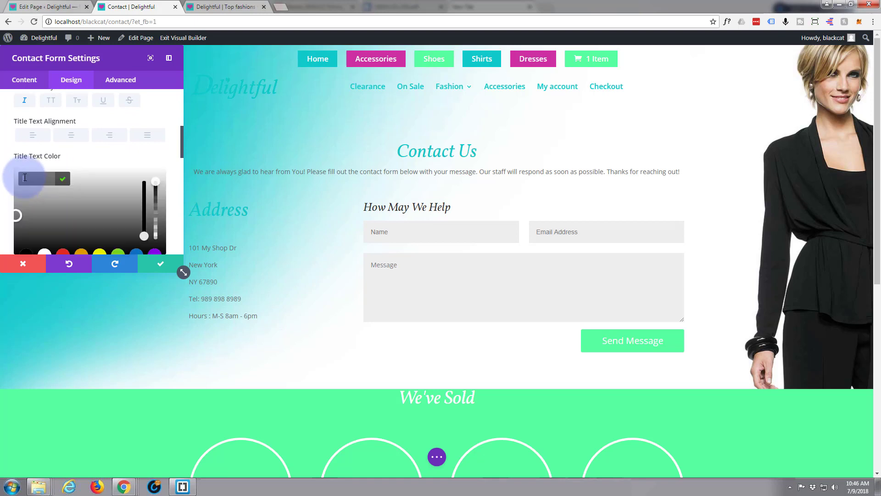
click(24, 177)
text(10c)
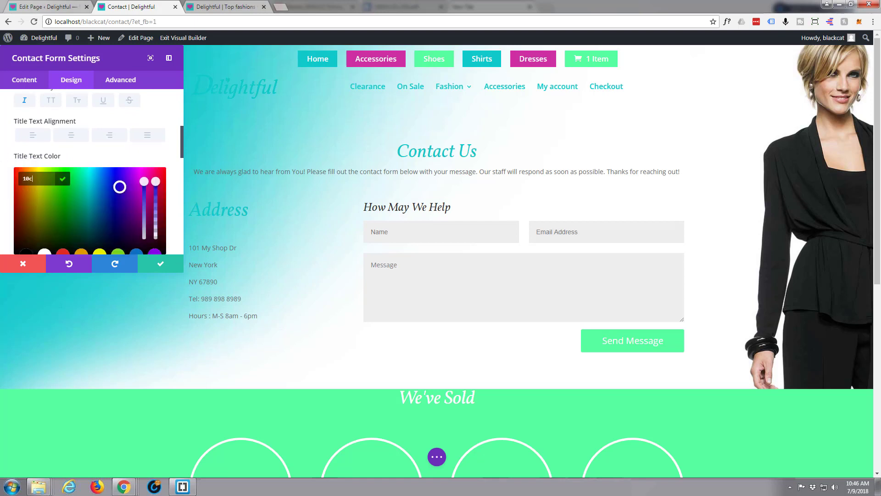
text(aca)
click(28, 167)
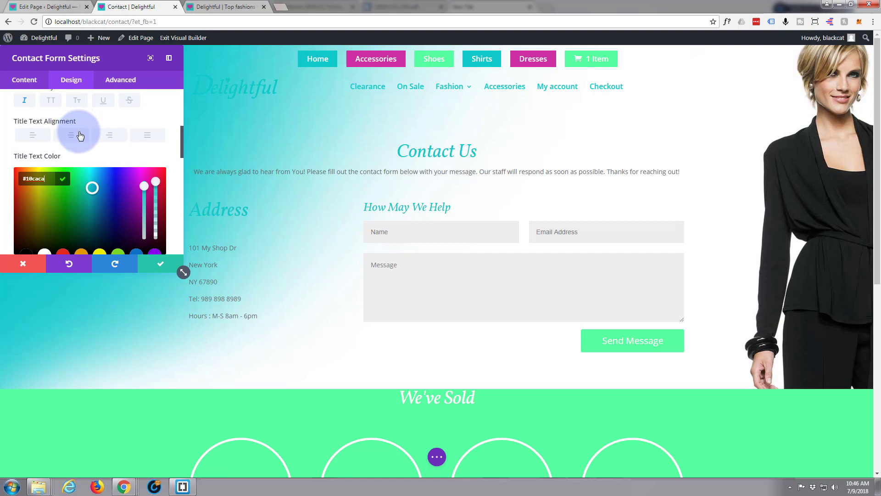
scroll(79, 135, down, 1)
scroll(79, 140, down, 1)
click(108, 209)
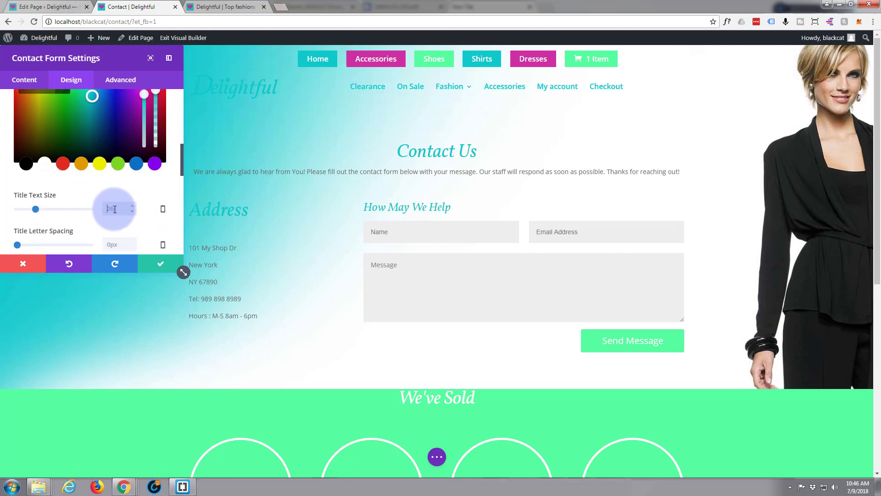
scroll(107, 206, down, 2)
text(42)
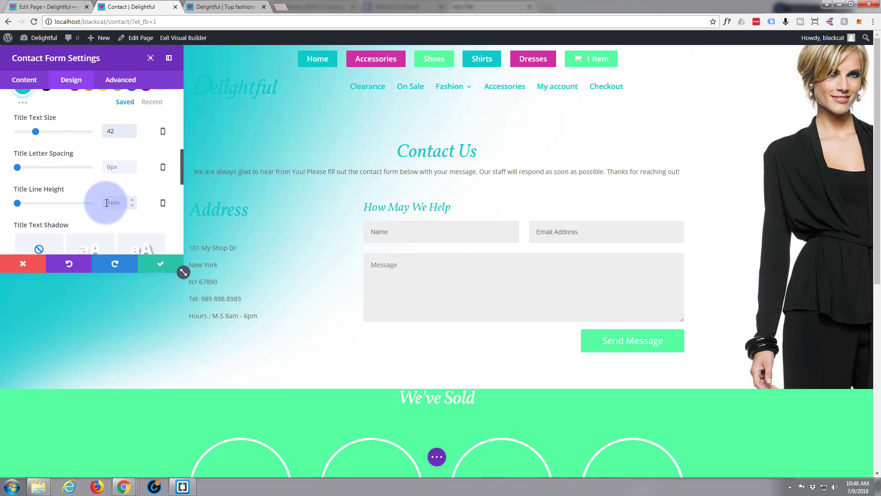
text(px)
click(164, 268)
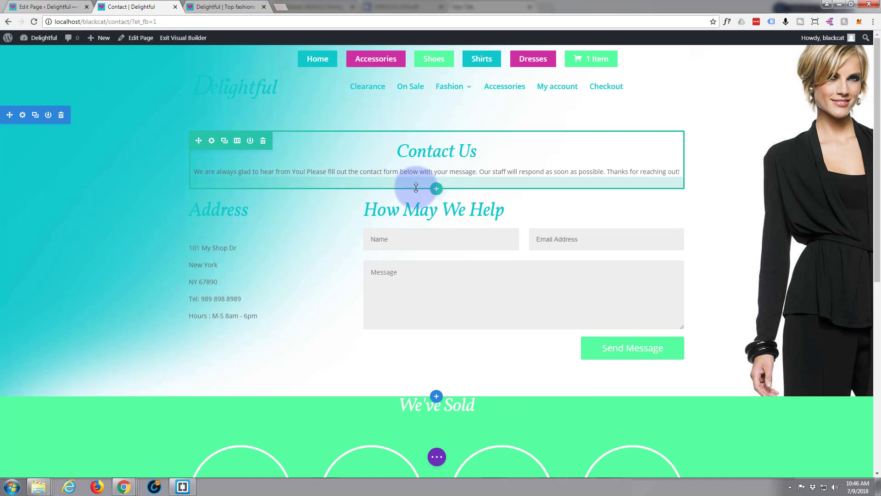
- Increase the Contact Us row's bottom padding to about 67px
drag(416, 188, 414, 204)
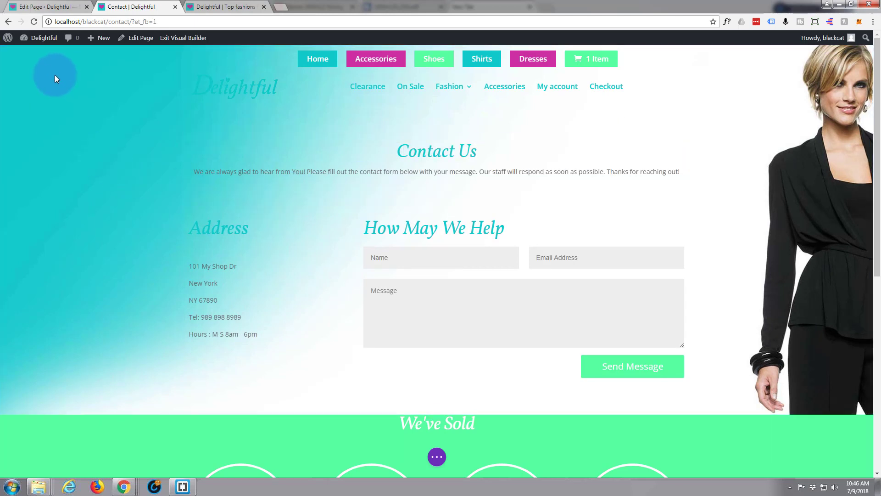
mouse_move(46, 127)
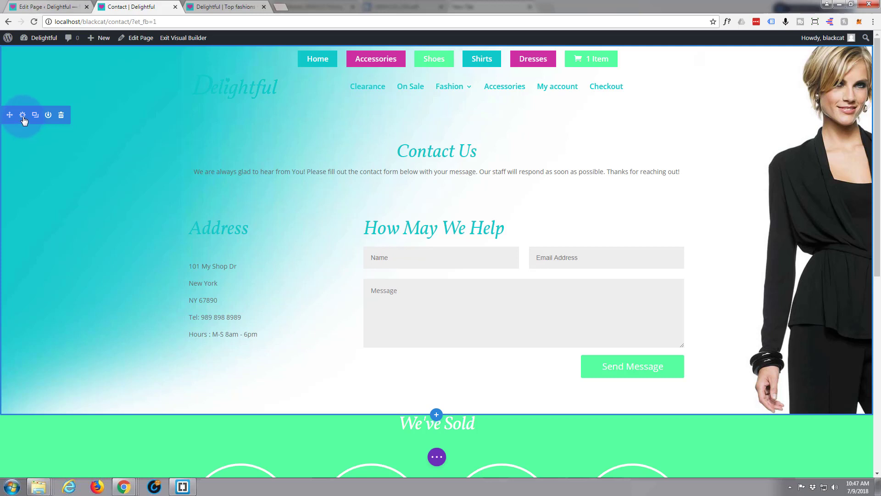
- Replace the section's gradient background image with bg1b.jpg, the model in a teal dress
click(22, 116)
click(50, 123)
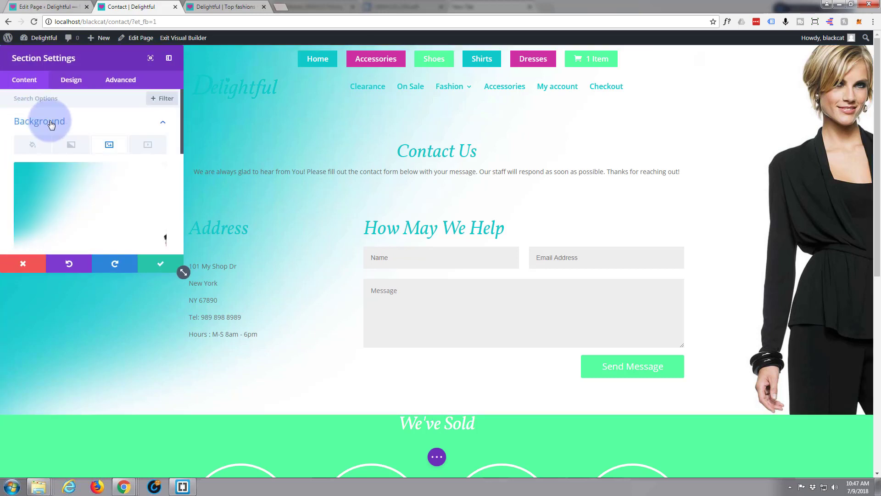
mouse_move(132, 225)
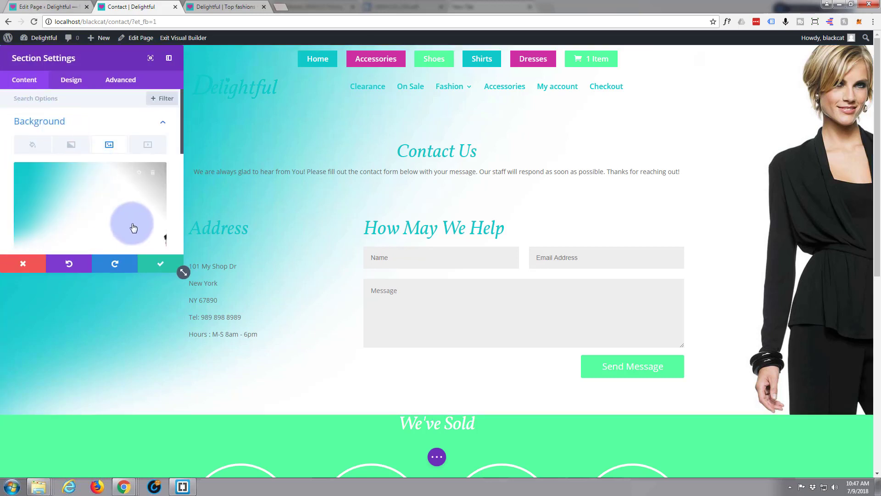
click(153, 181)
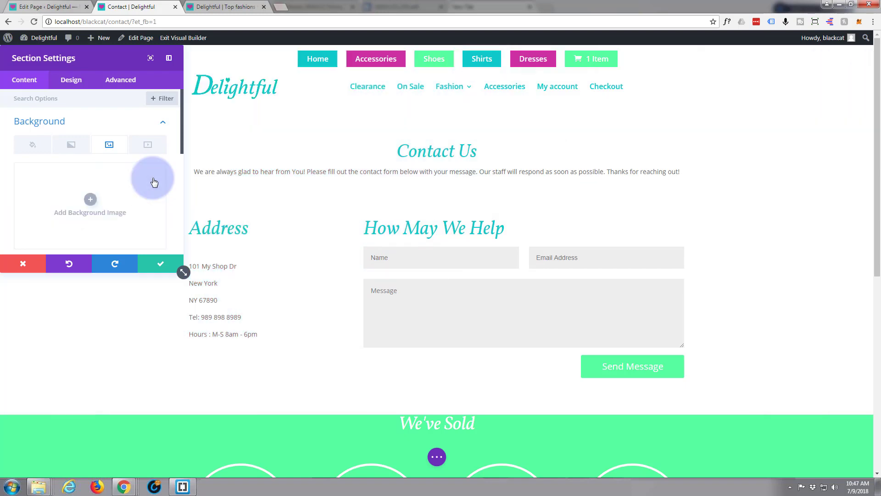
click(90, 201)
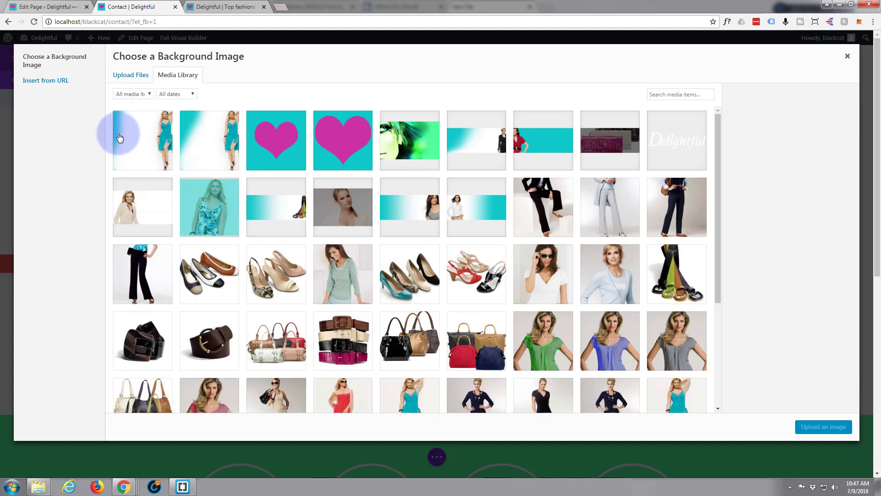
click(151, 145)
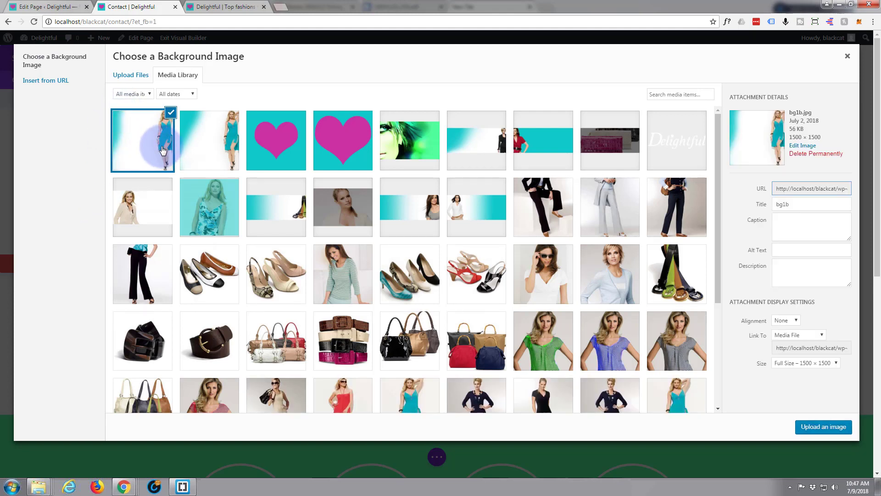
click(824, 430)
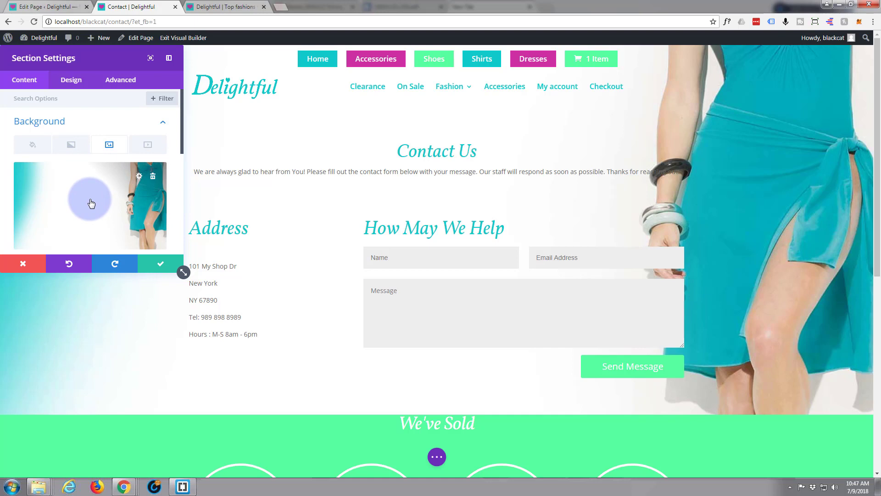
scroll(62, 202, down, 2)
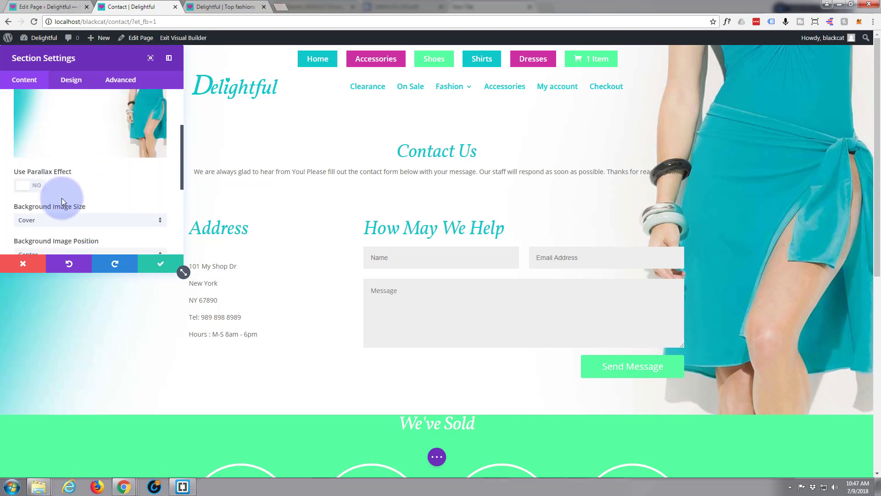
scroll(63, 197, down, 2)
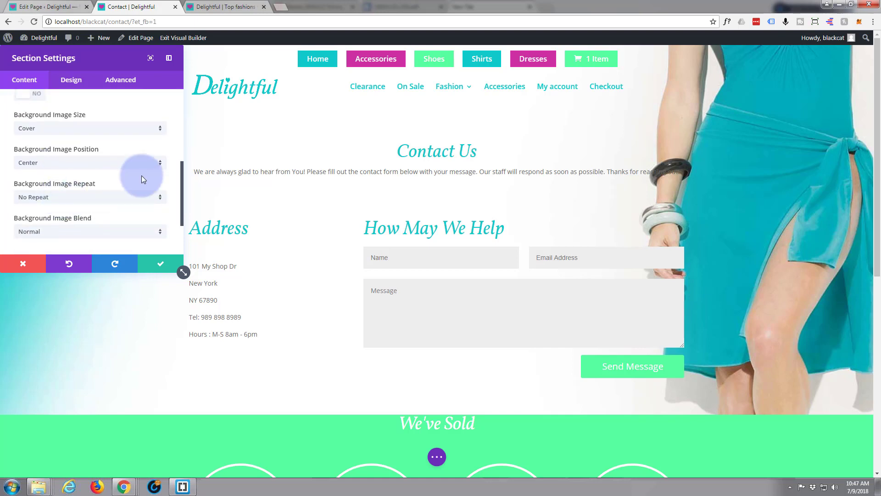
click(161, 164)
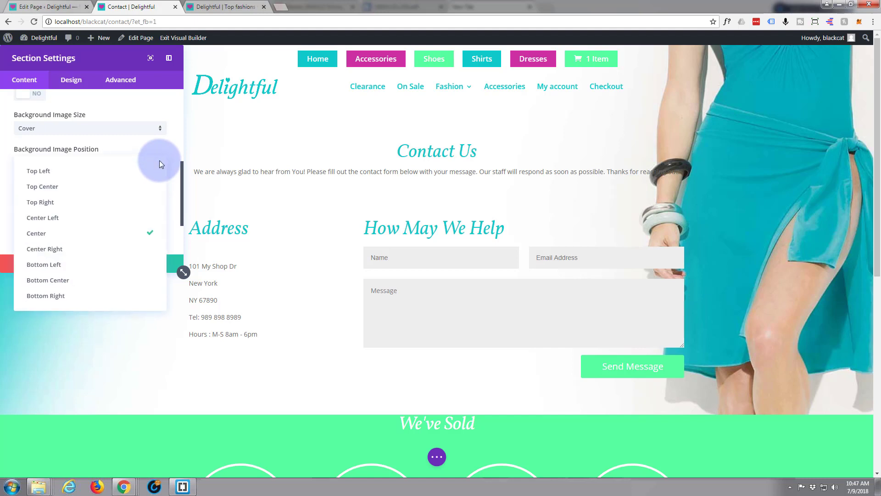
click(56, 193)
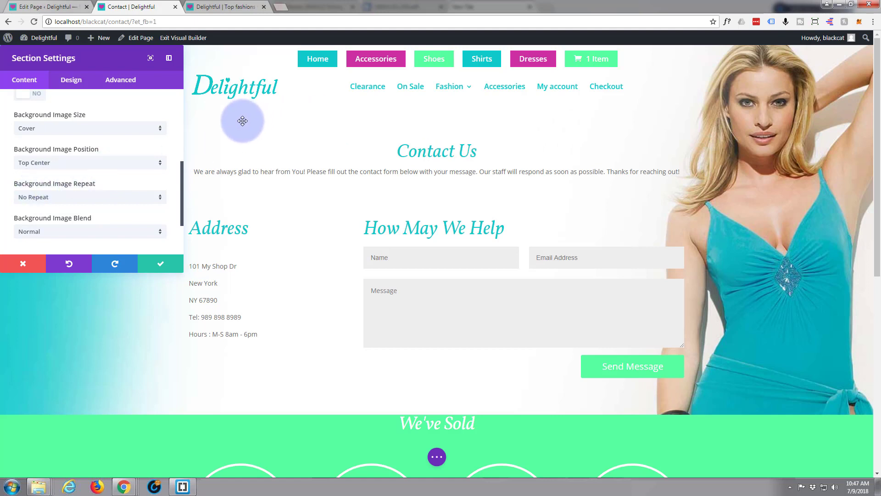
click(163, 269)
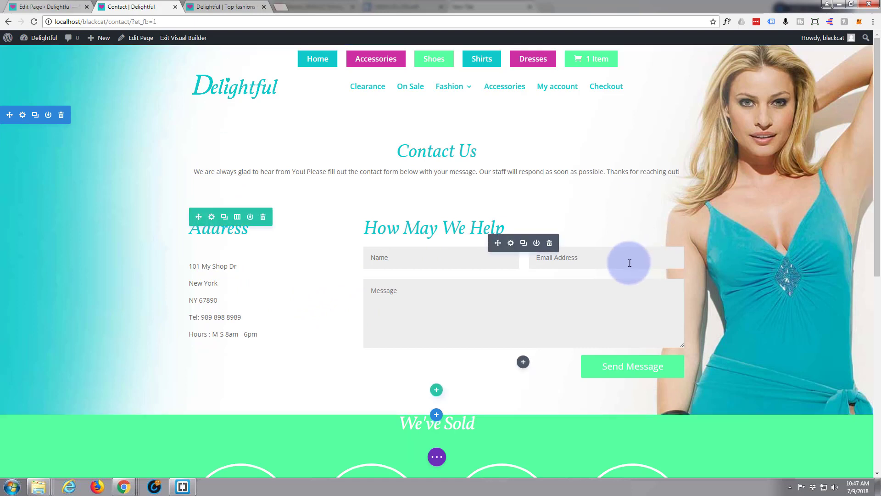
- Apply the third Box Shadow preset (6px horizontal offset) to the contact form's fields
click(511, 243)
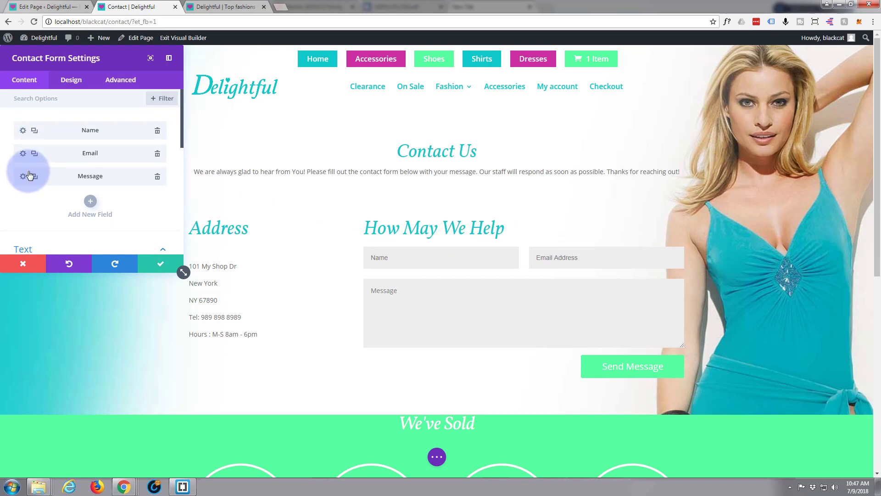
click(74, 81)
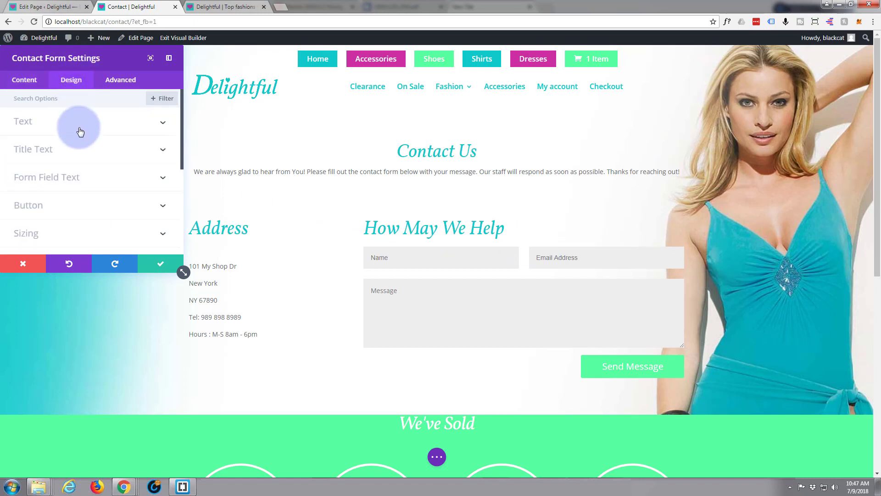
scroll(79, 131, down, 2)
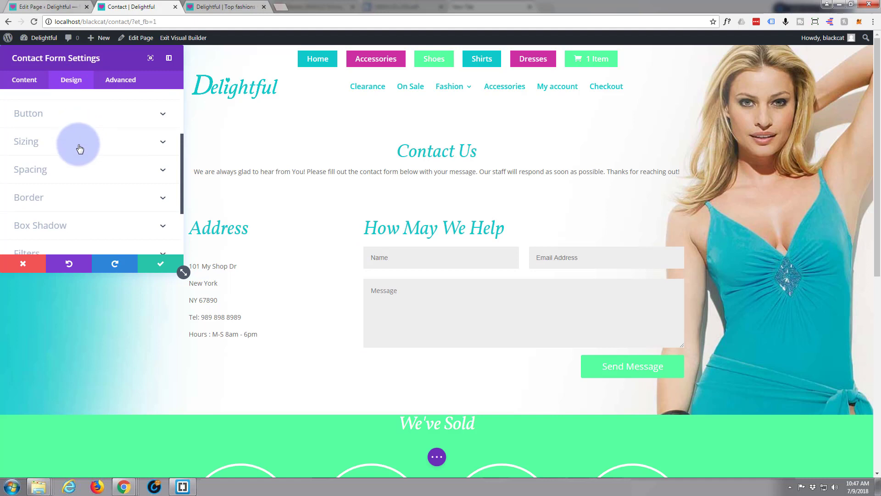
scroll(80, 151, down, 1)
click(154, 185)
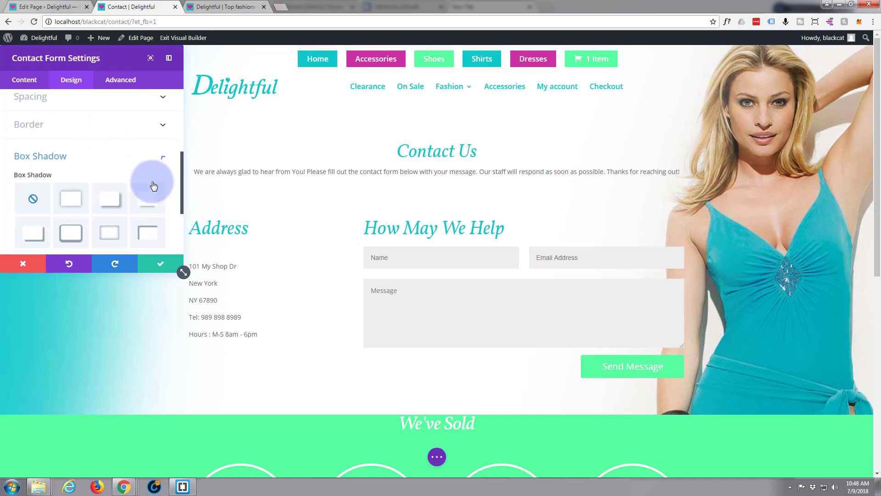
click(111, 151)
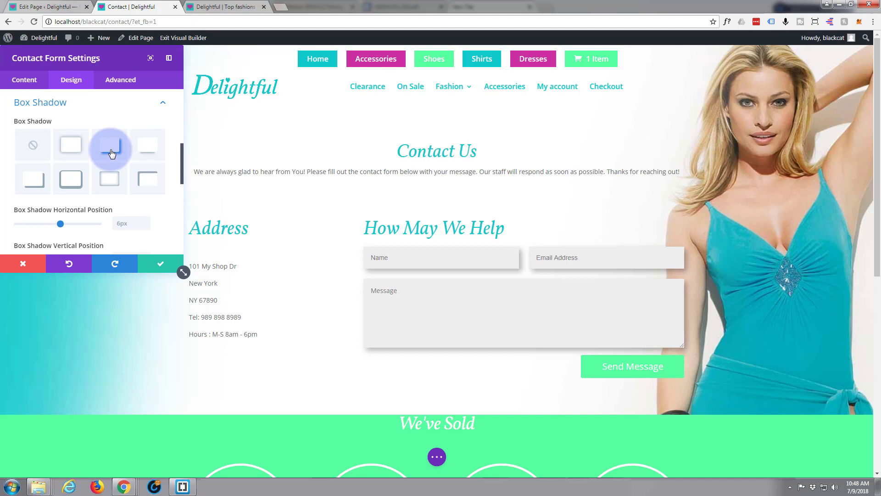
click(163, 264)
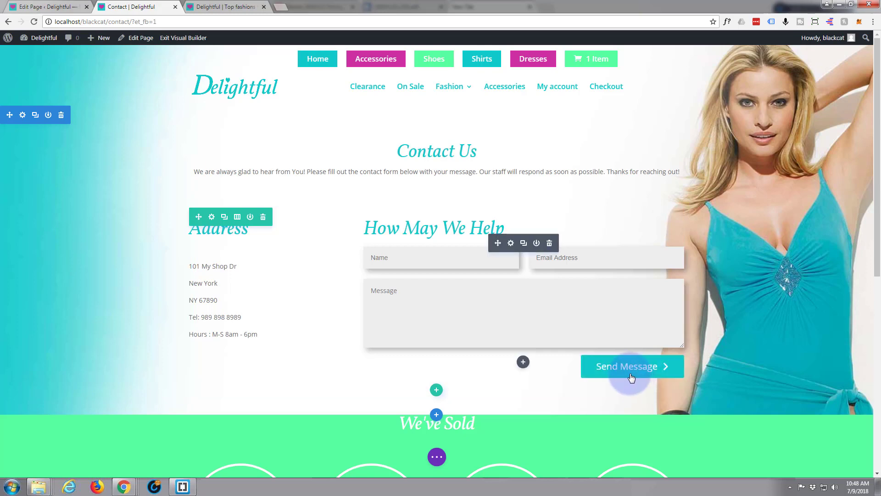
scroll(66, 266, down, 2)
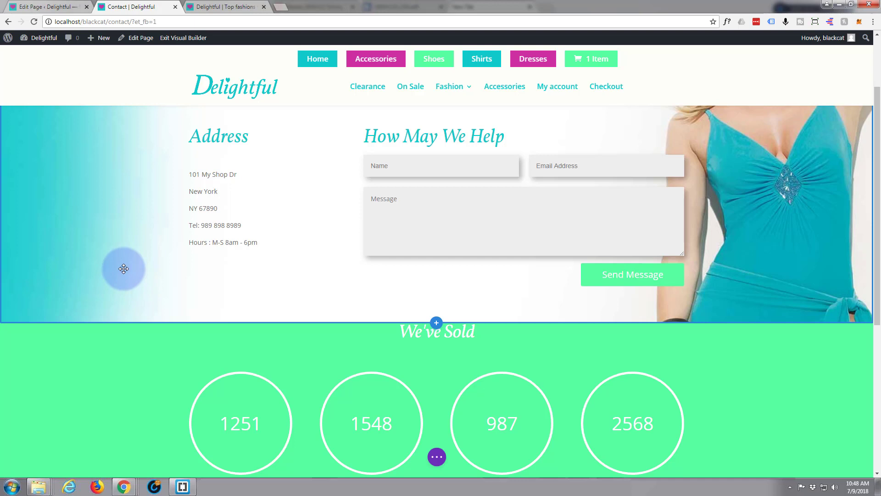
scroll(226, 287, up, 2)
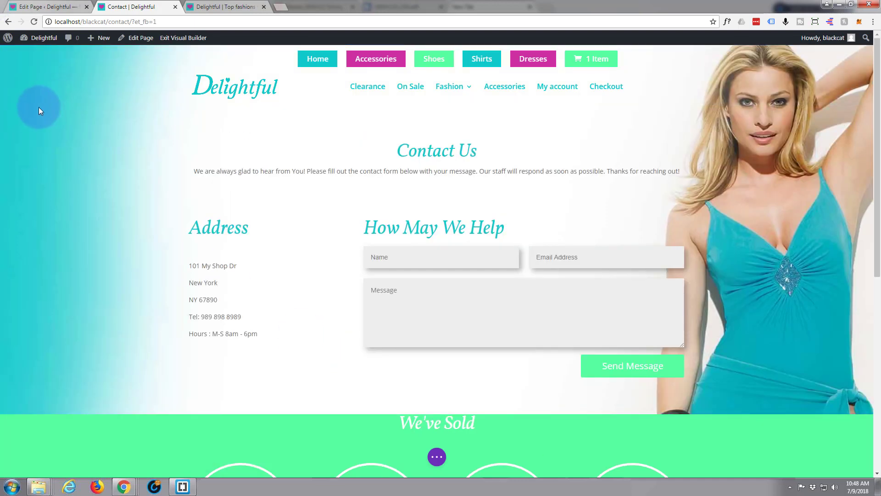
mouse_move(28, 115)
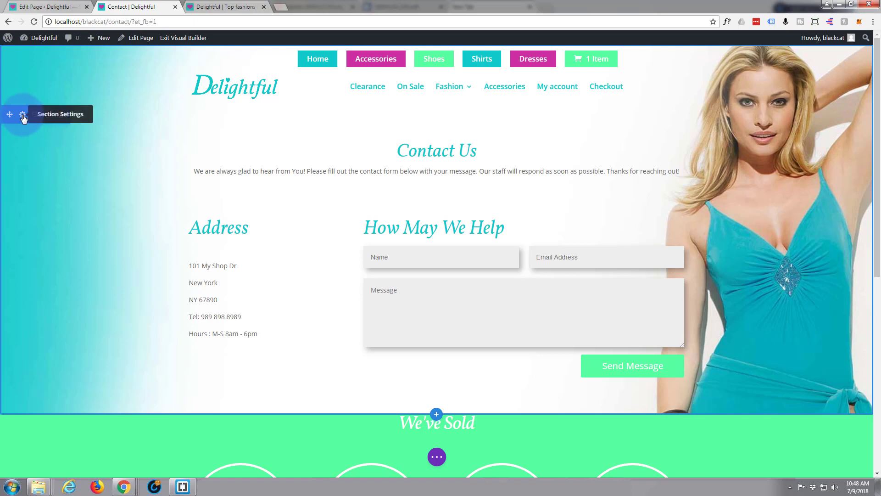
- Give the Contact section a layered wave bottom divider style and keep the setting
click(23, 116)
click(71, 80)
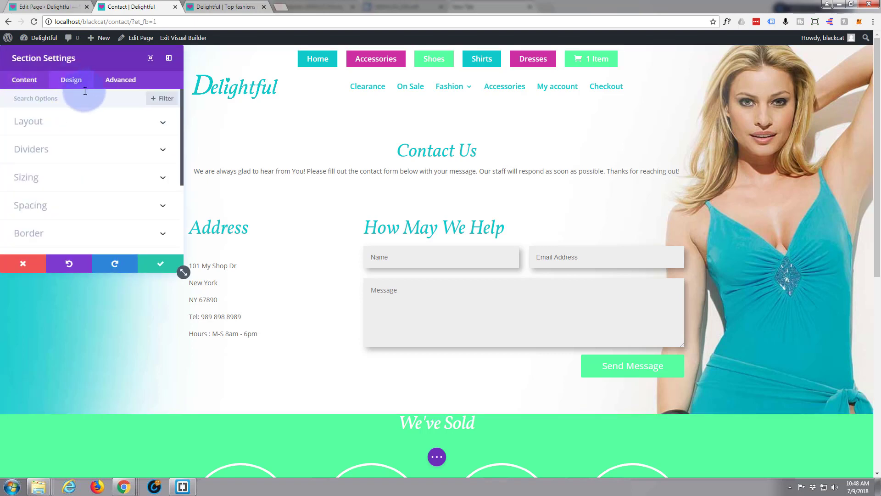
click(163, 151)
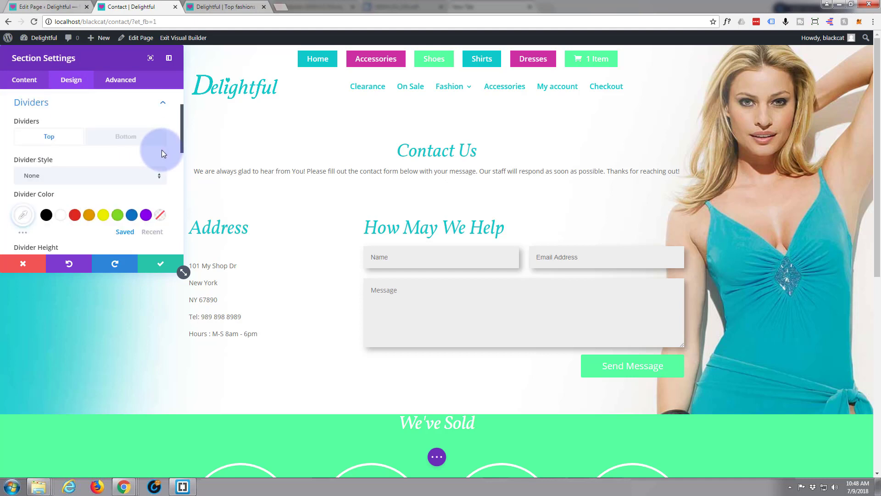
click(126, 139)
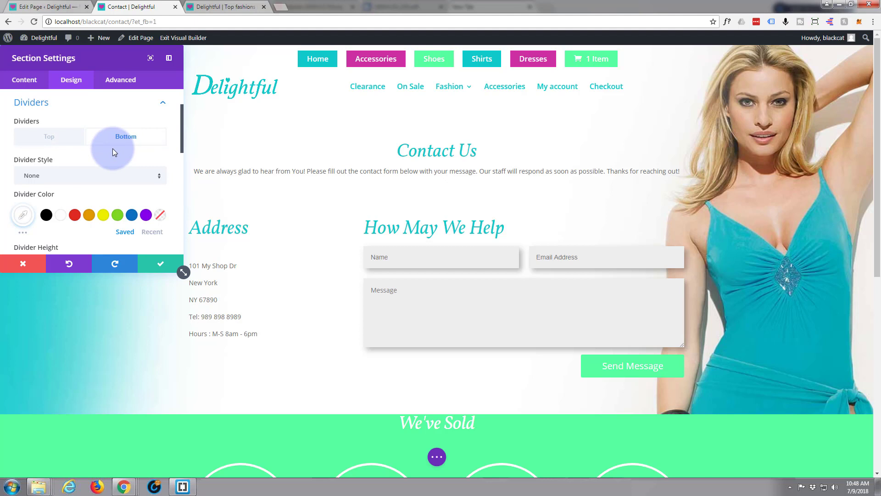
click(159, 179)
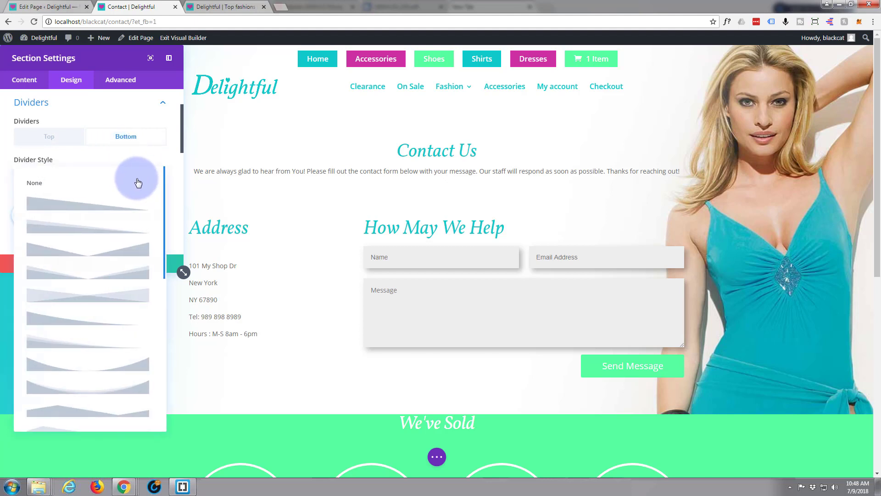
scroll(121, 220, down, 3)
scroll(119, 222, down, 1)
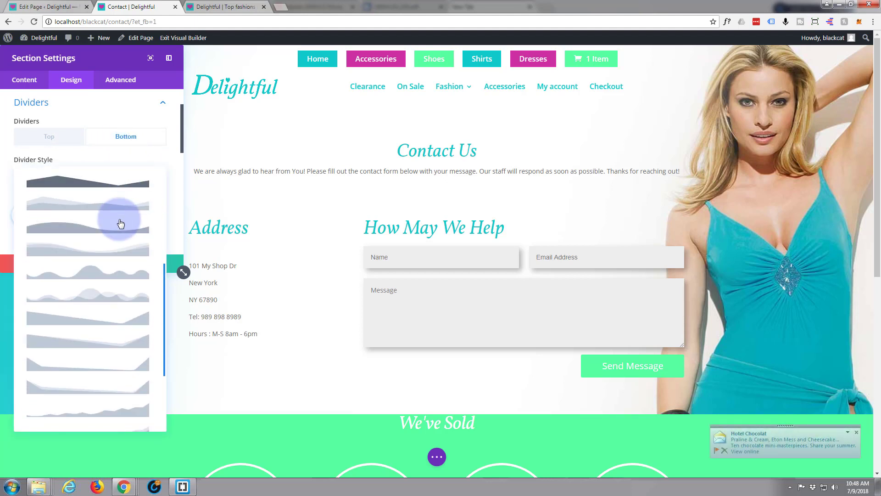
click(61, 253)
scroll(156, 350, down, 2)
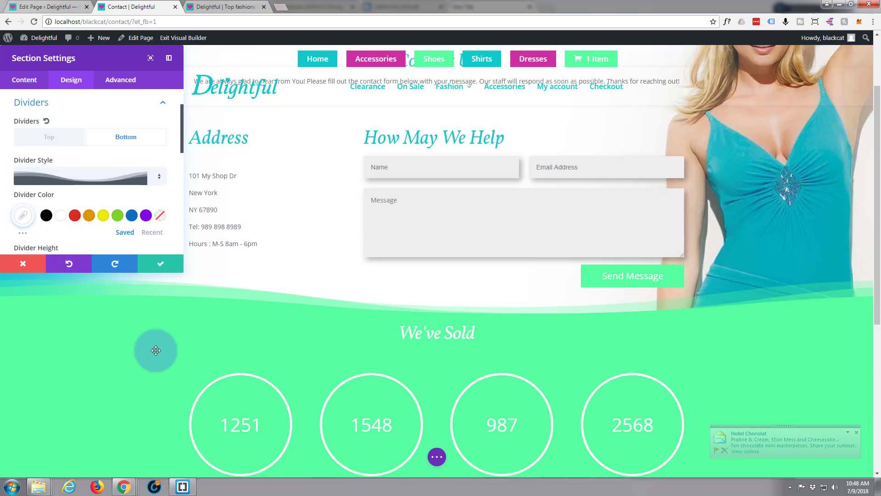
scroll(142, 289, up, 2)
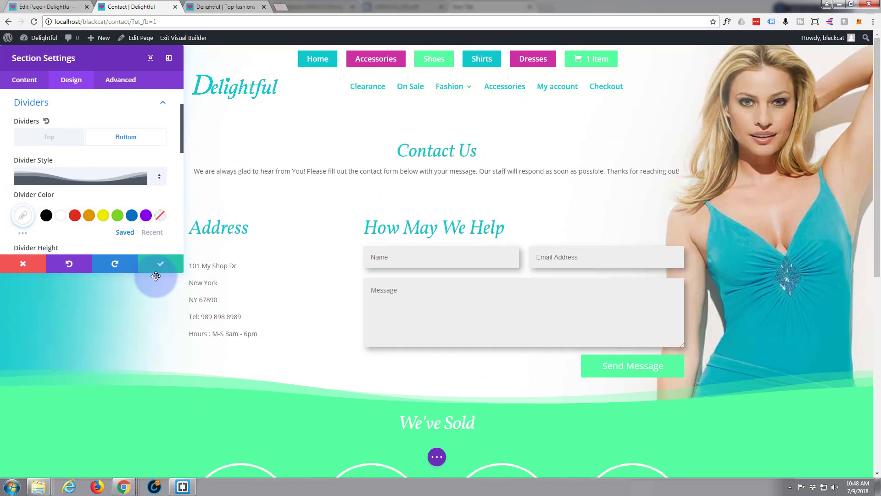
click(162, 270)
scroll(163, 273, down, 3)
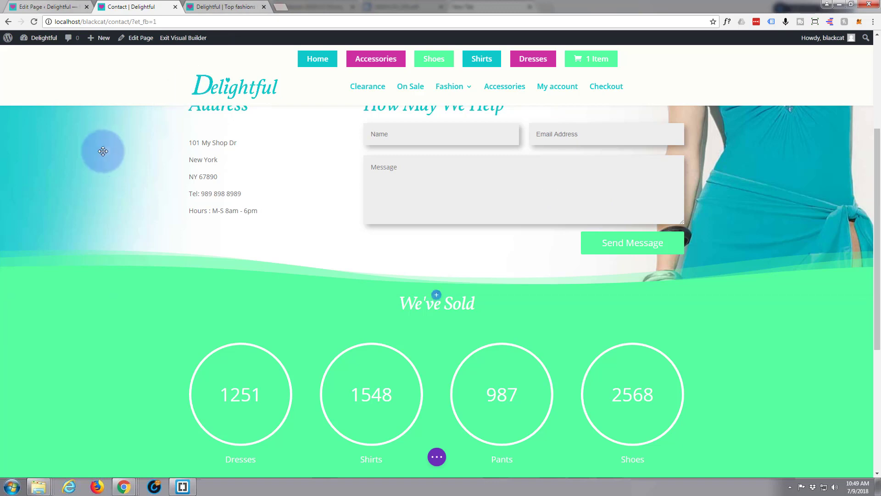
- Inspect the wave edge over the We've Sold counters, then expand the page-wide options bar
scroll(105, 180, up, 4)
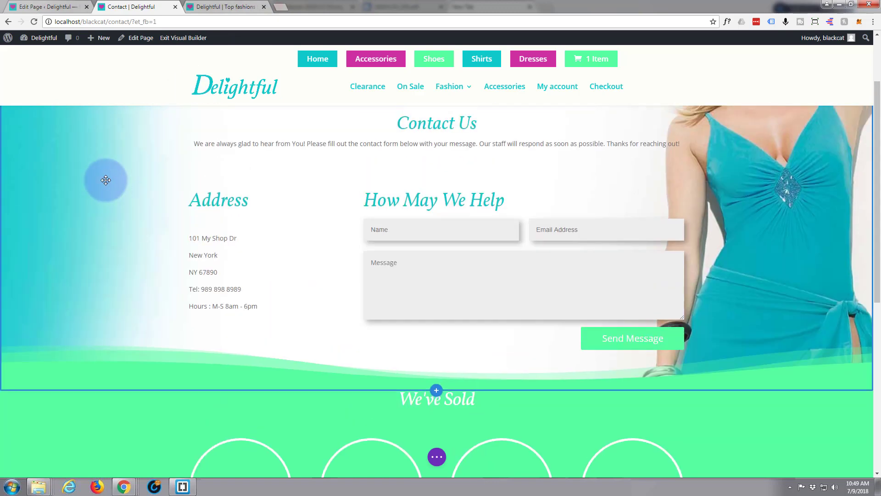
scroll(106, 179, down, 3)
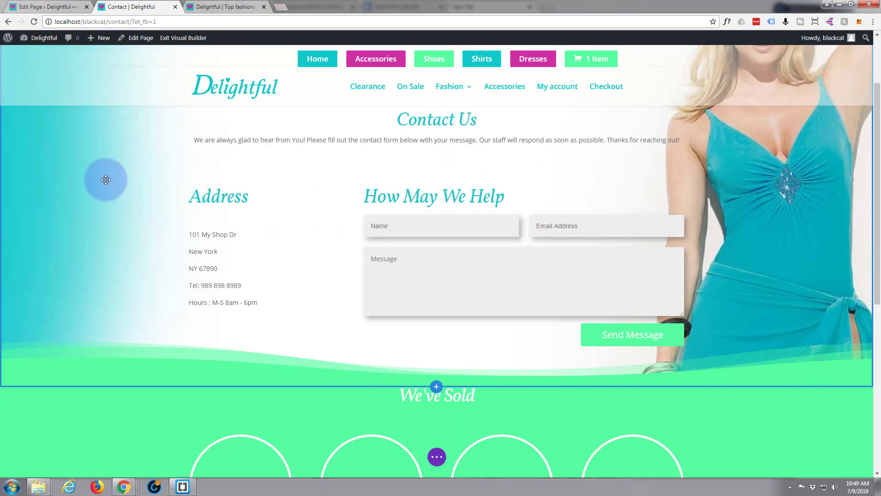
scroll(105, 180, up, 3)
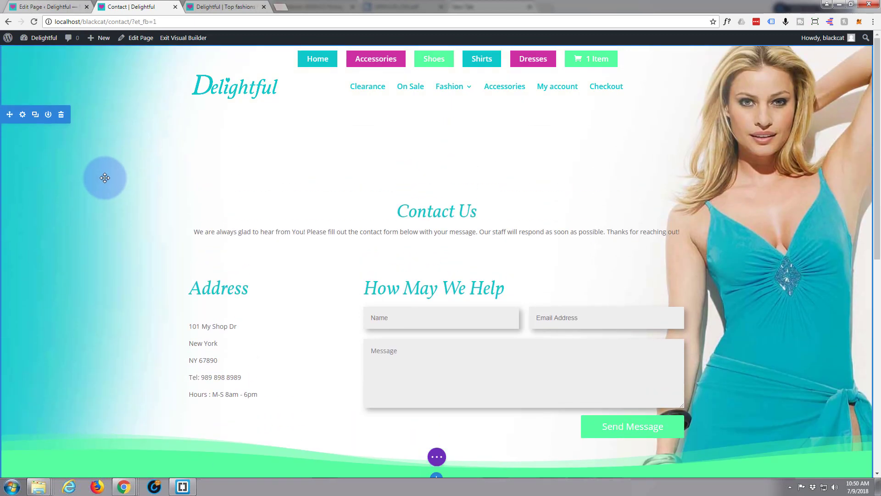
scroll(104, 178, down, 3)
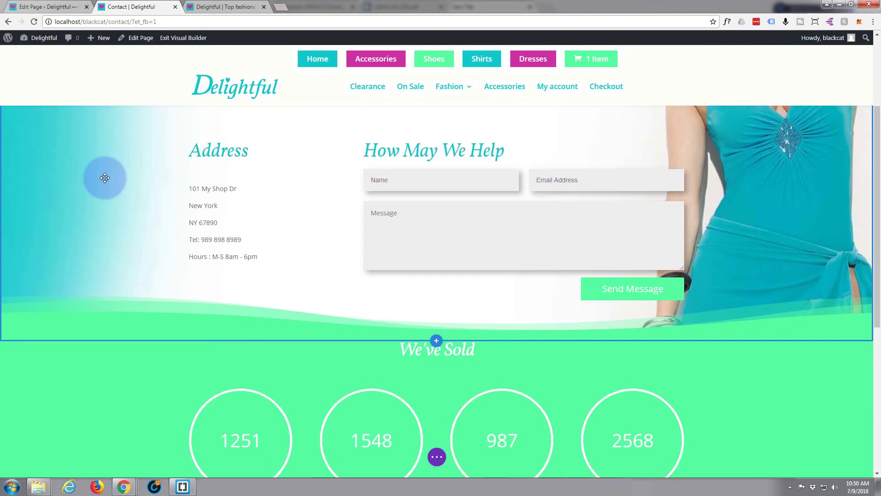
scroll(115, 188, up, 1)
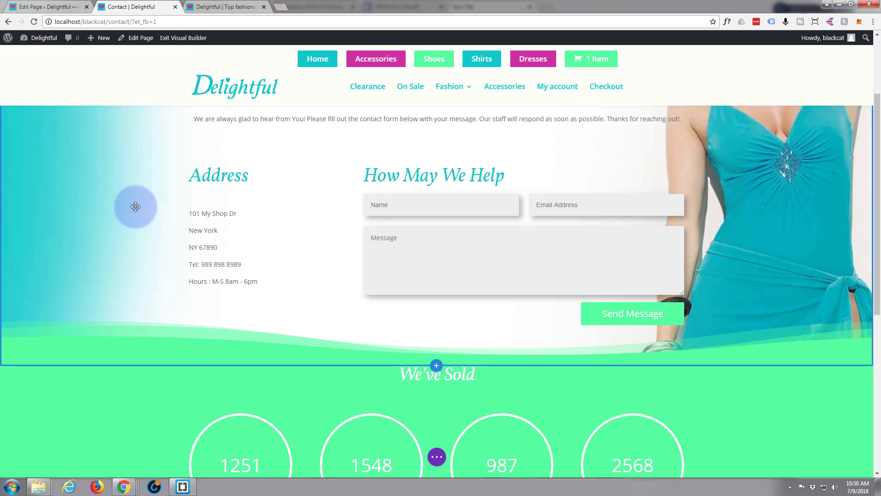
click(437, 457)
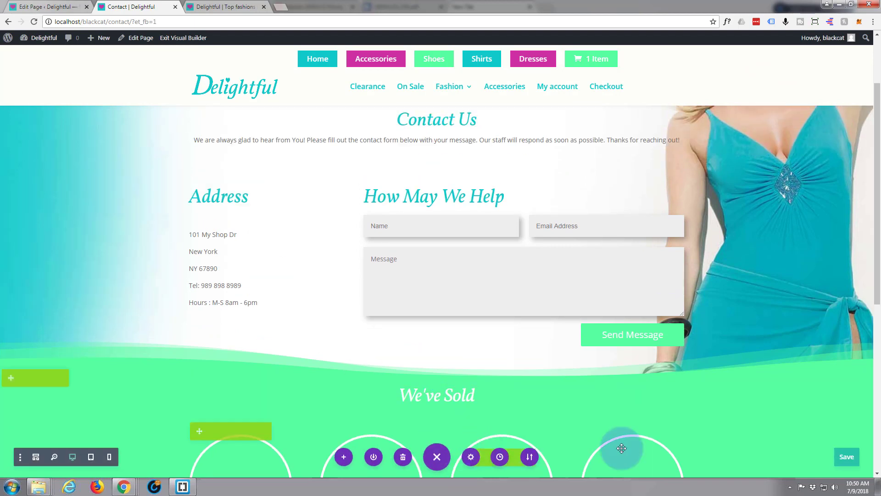
- Save the Contact page changes and exit the Visual Builder to the live page
click(845, 464)
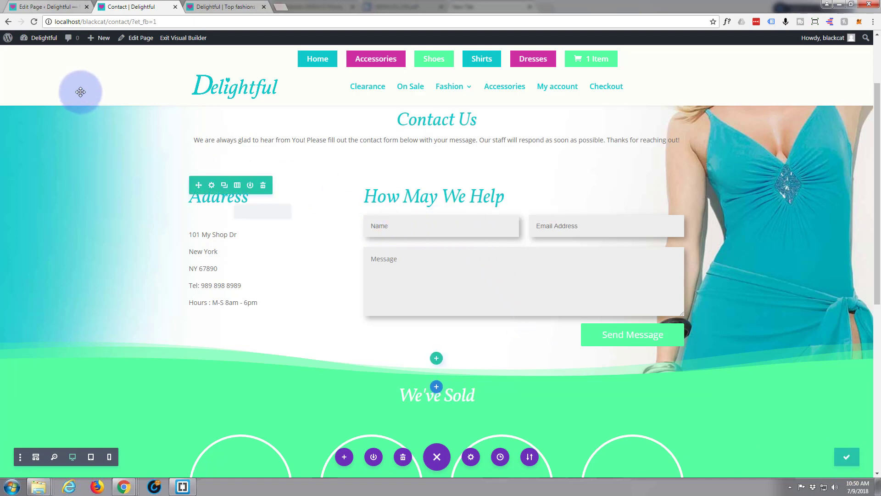
click(184, 38)
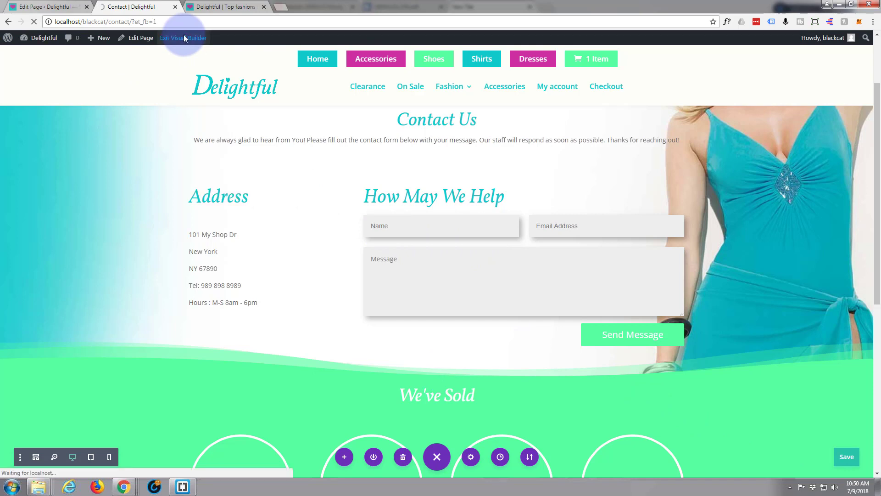